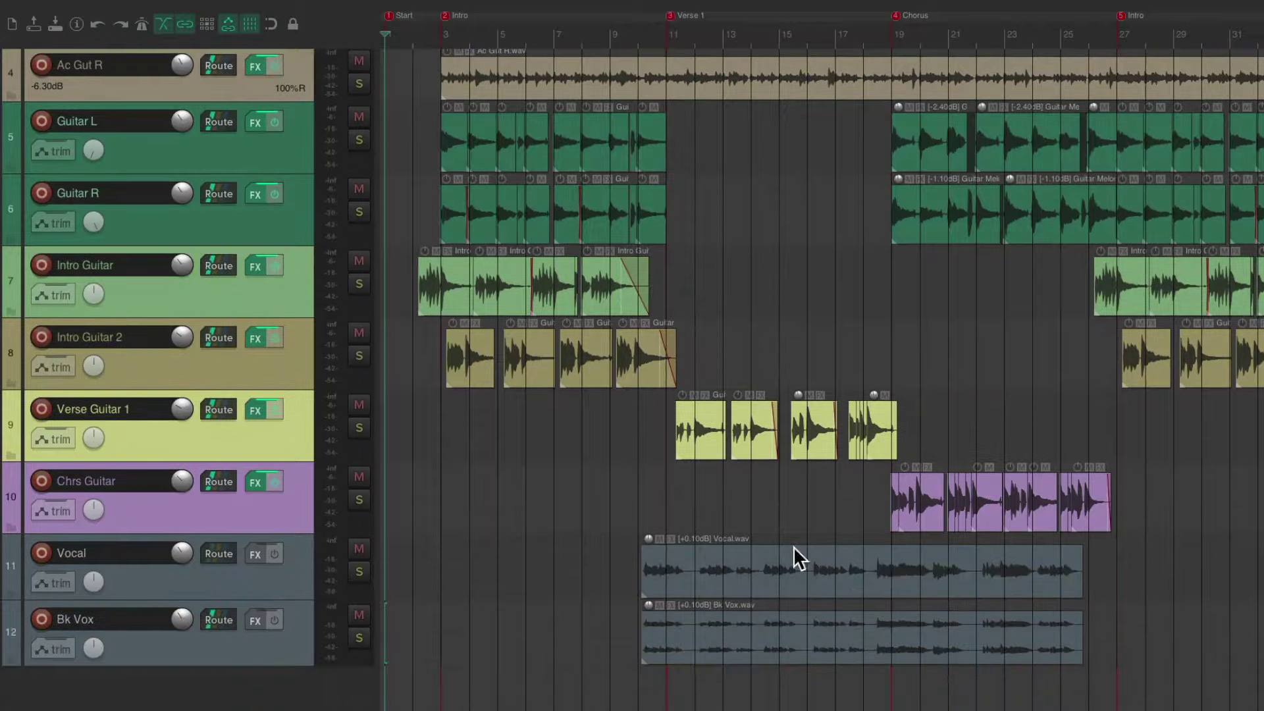
Play the song from the start through the second intro to listen to the full mix.
scroll(675, 500, up, 4)
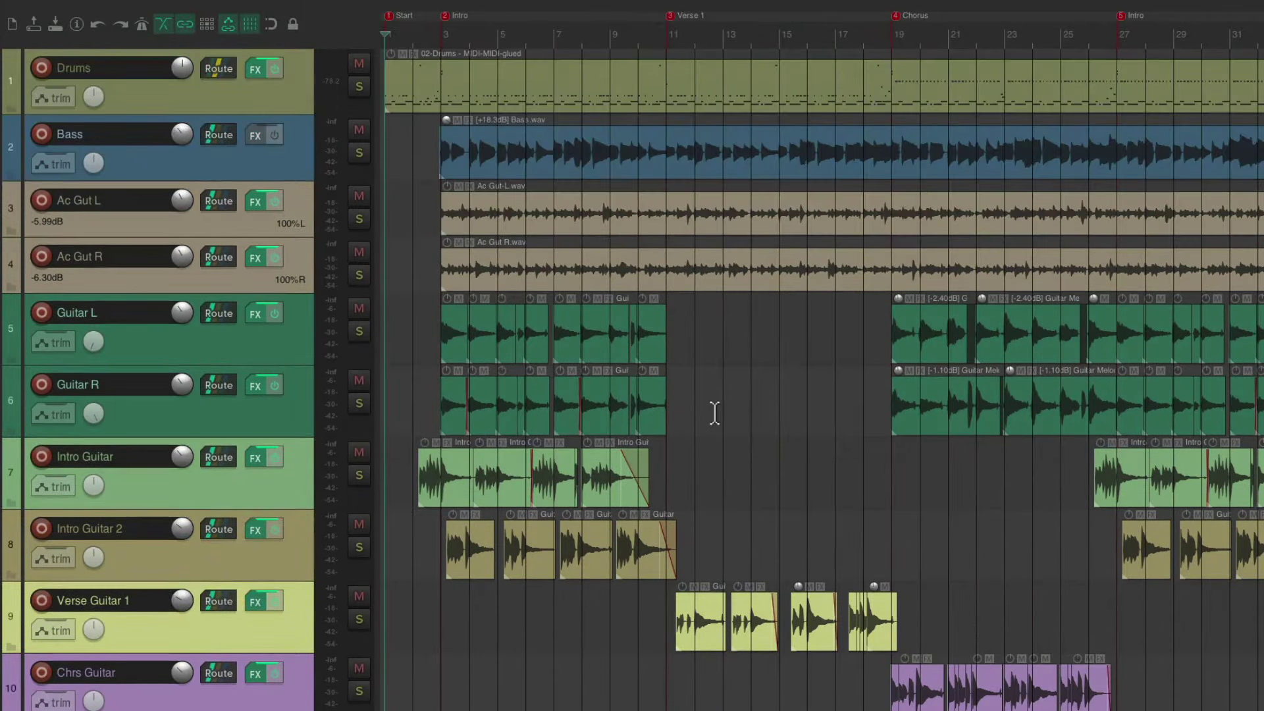
key(space)
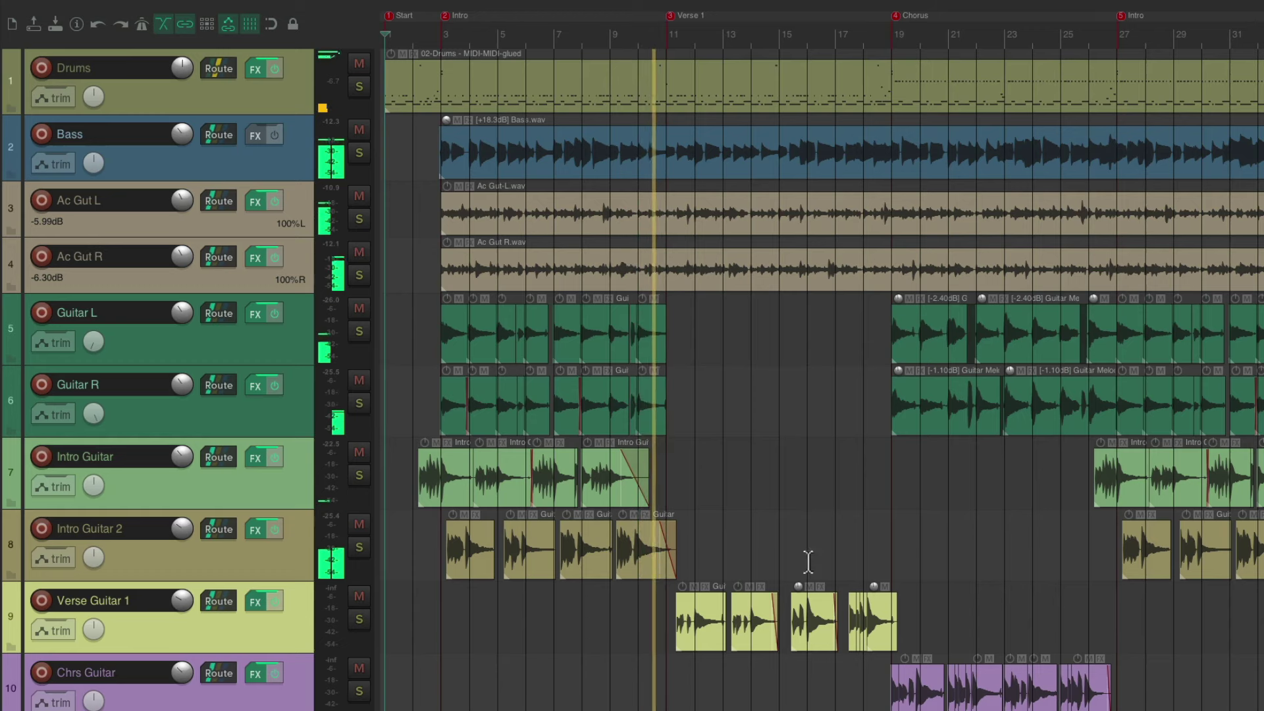
scroll(878, 570, down, 3)
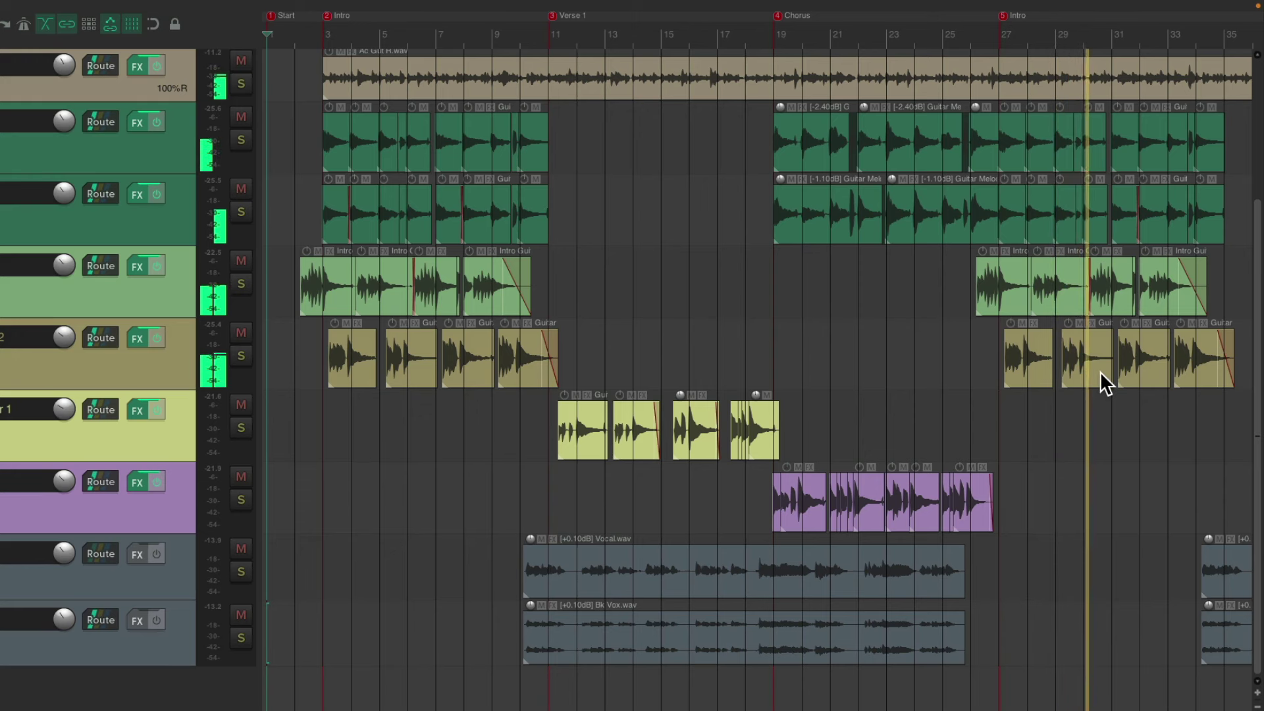
key(space)
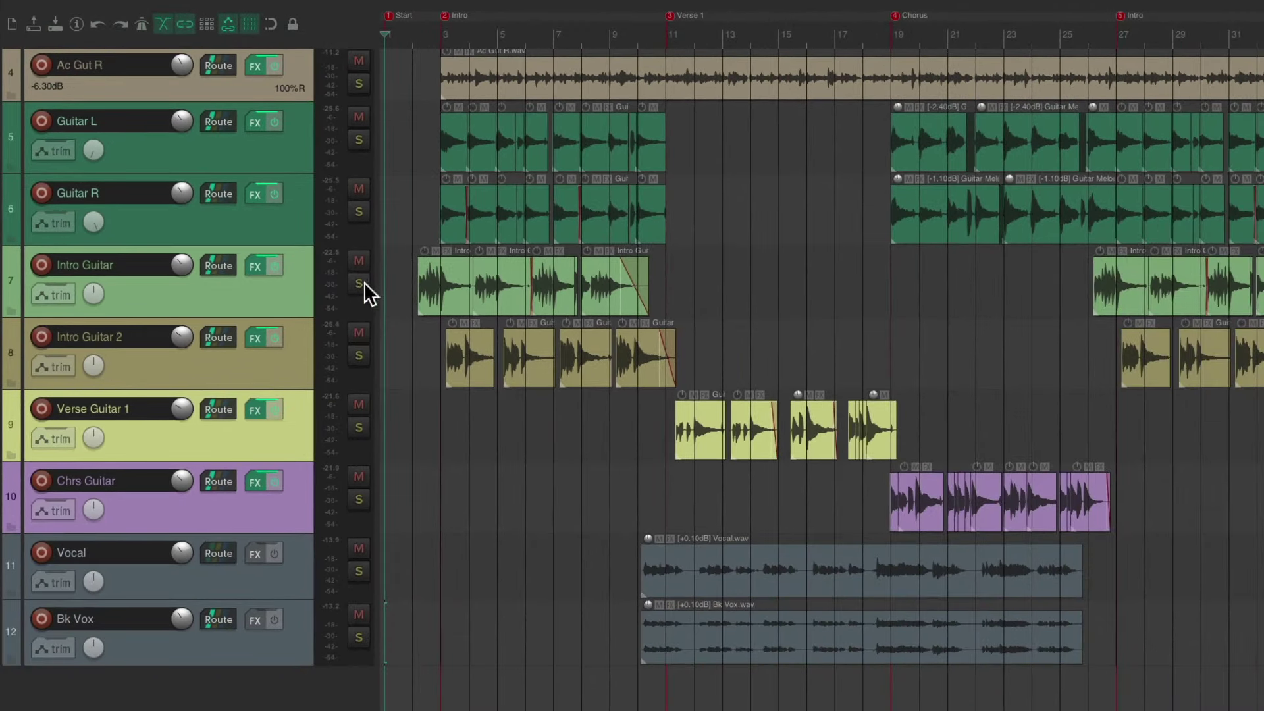
Mute Intro Guitar and the tracks below it, and play the remaining tracks from the first Intro marker.
drag(492, 358, 411, 613)
scroll(465, 455, up, 5)
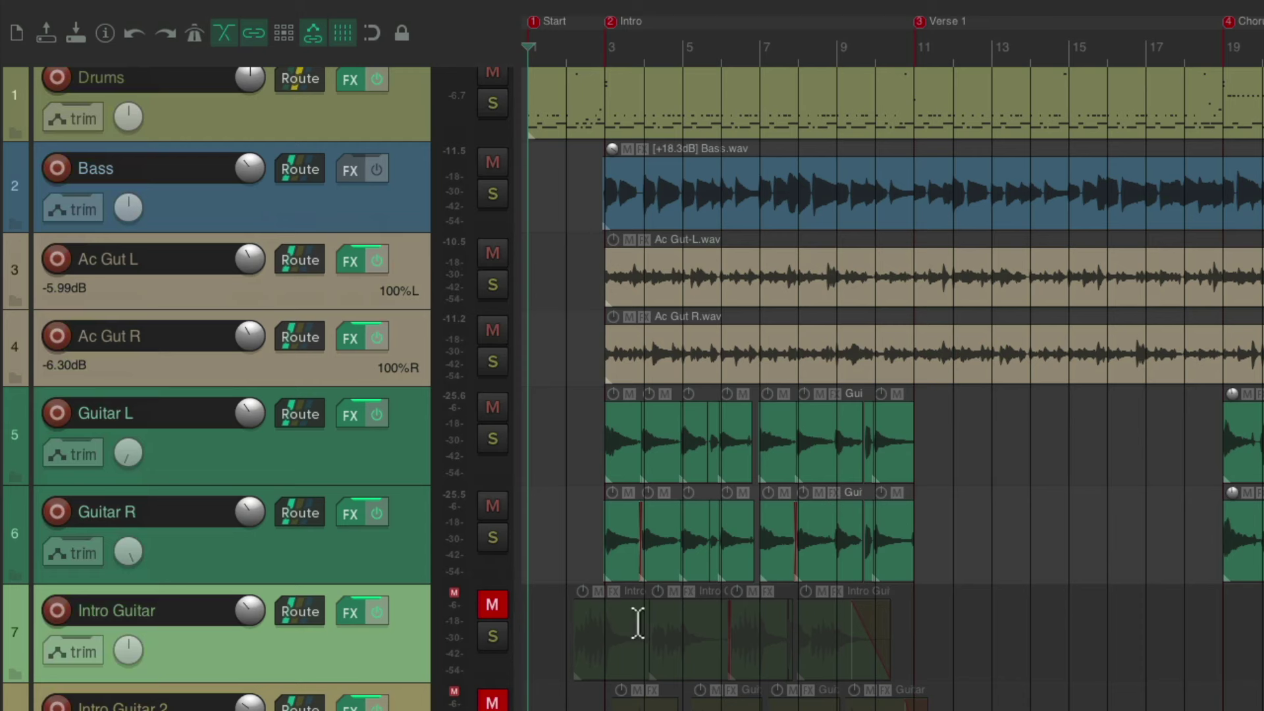
click(608, 21)
key(space)
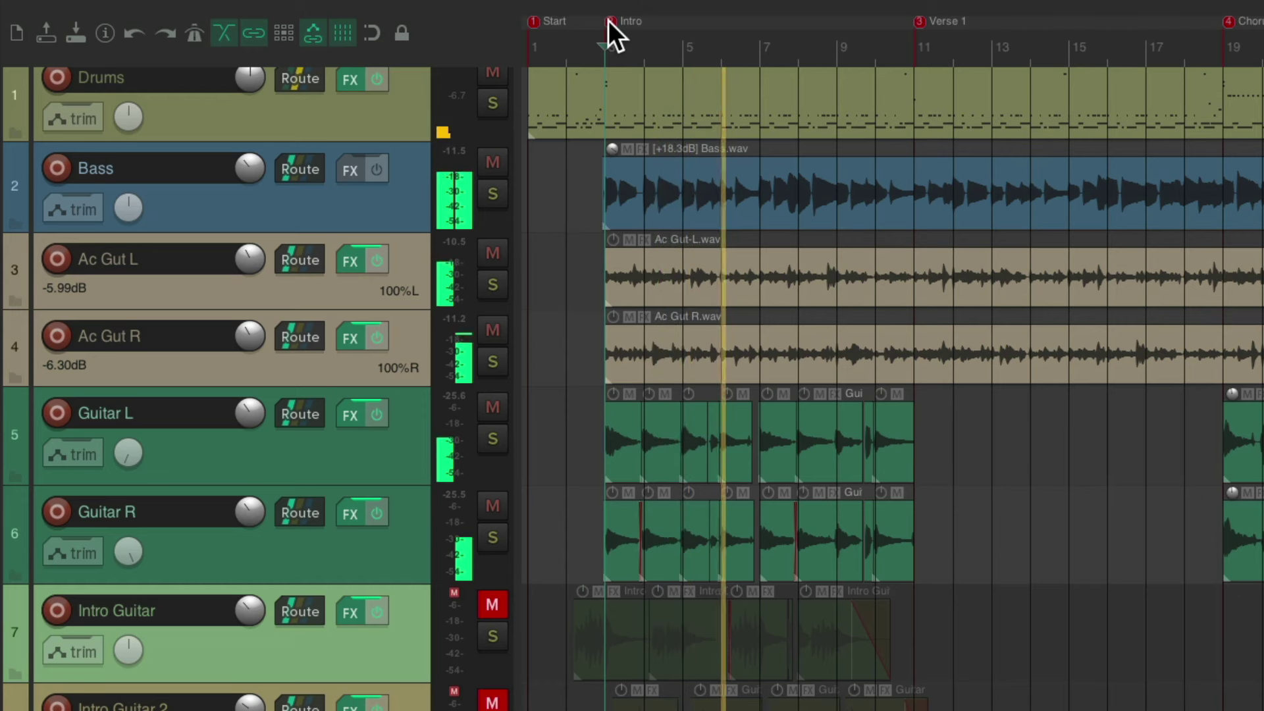
key(space)
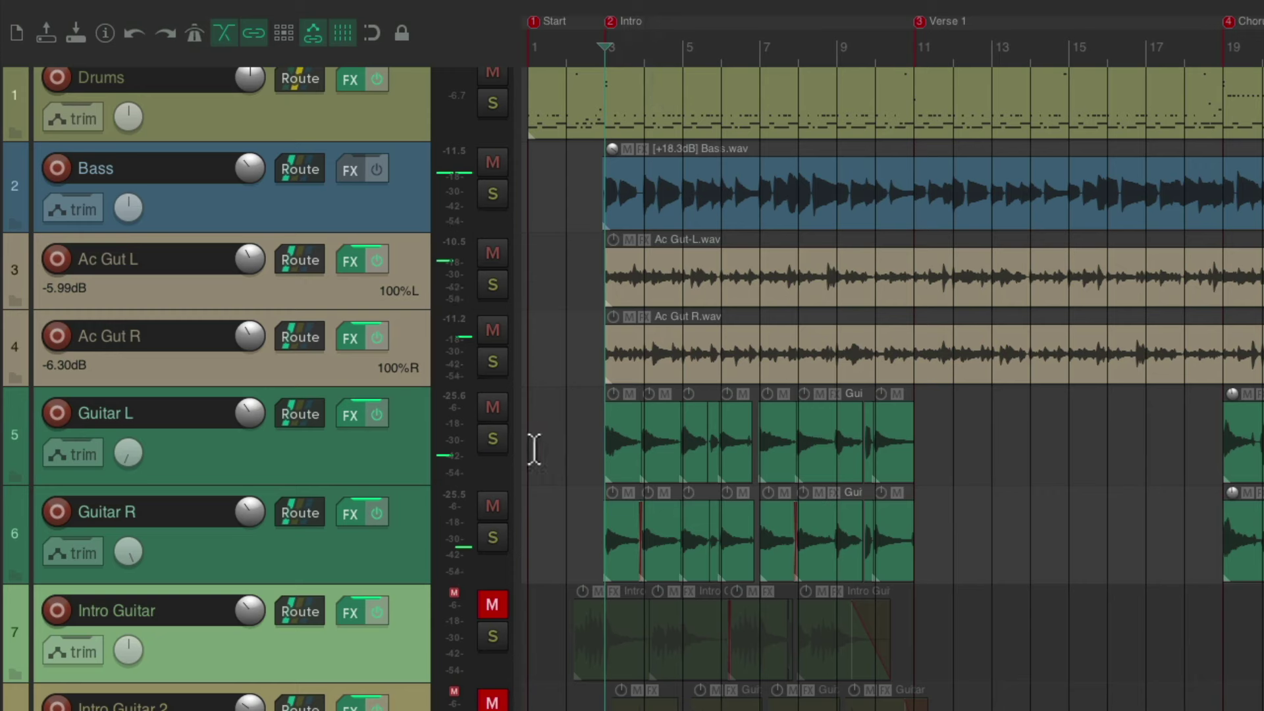
Solo the Guitar L and Guitar R tracks and play them from the Intro.
drag(495, 433, 490, 539)
key(space)
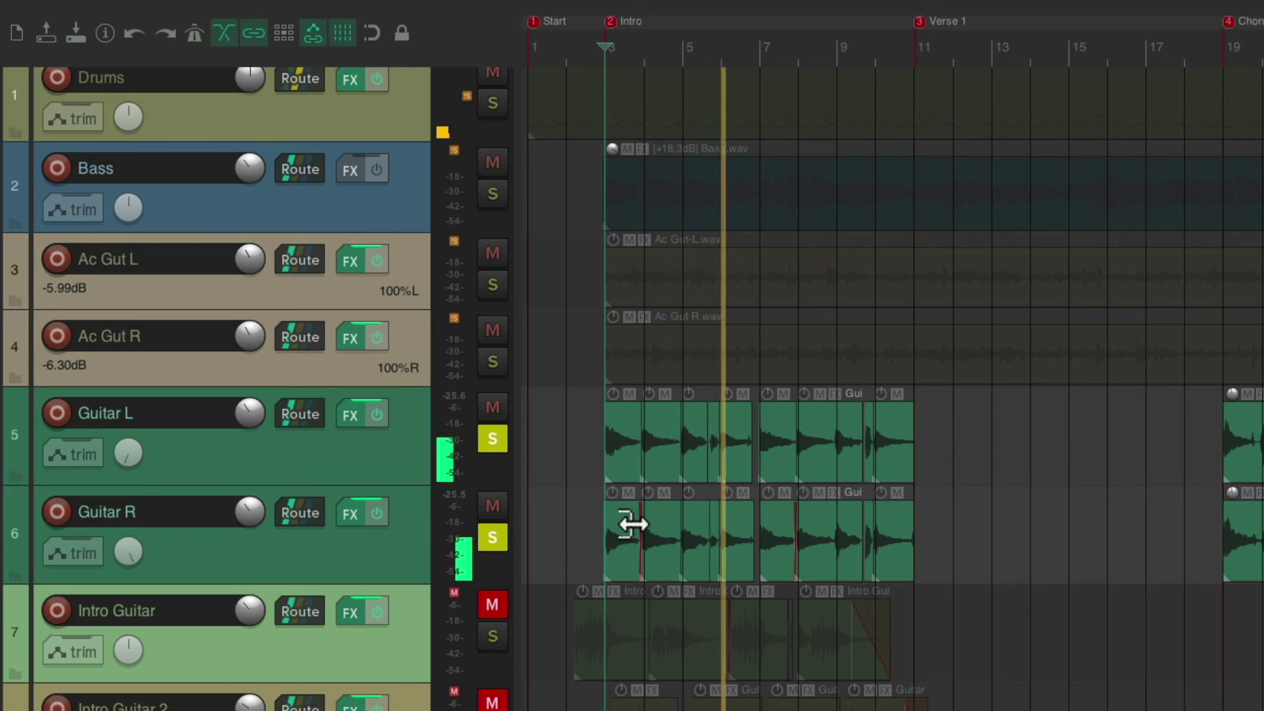
key(space)
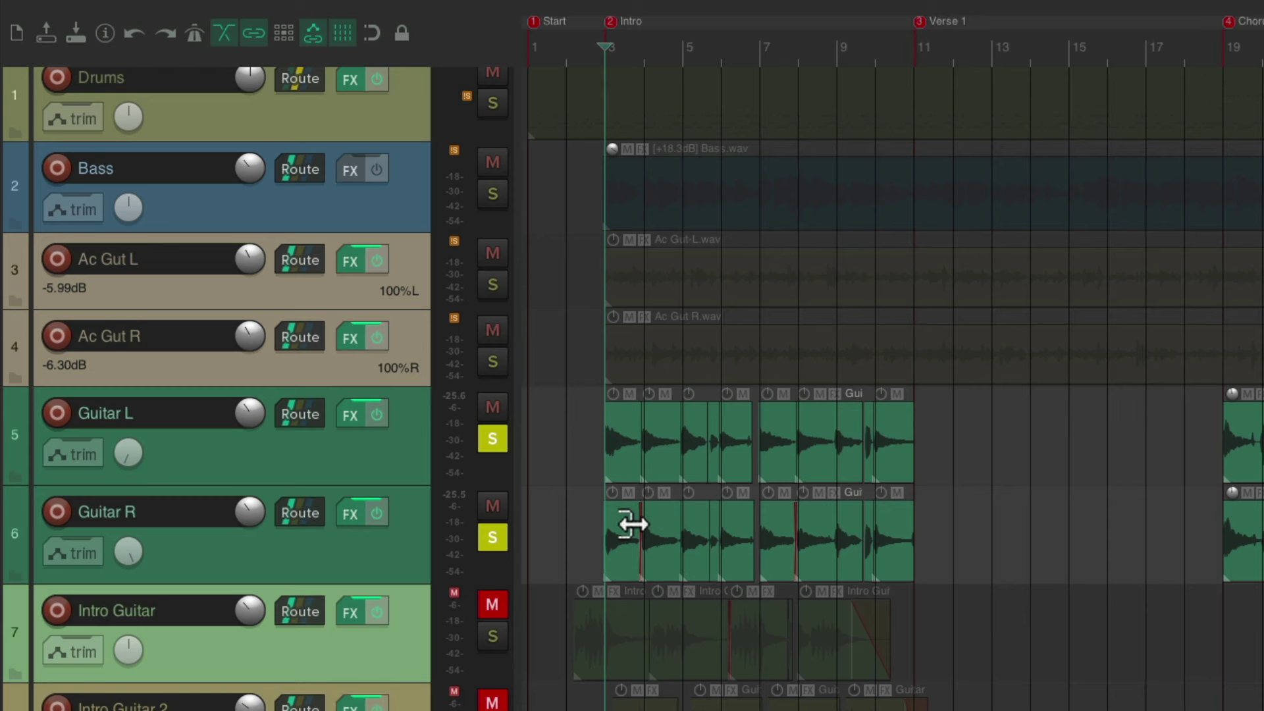
Insert a new track below Ac Gut R and make it a folder containing only Guitar L and Guitar R.
click(411, 330)
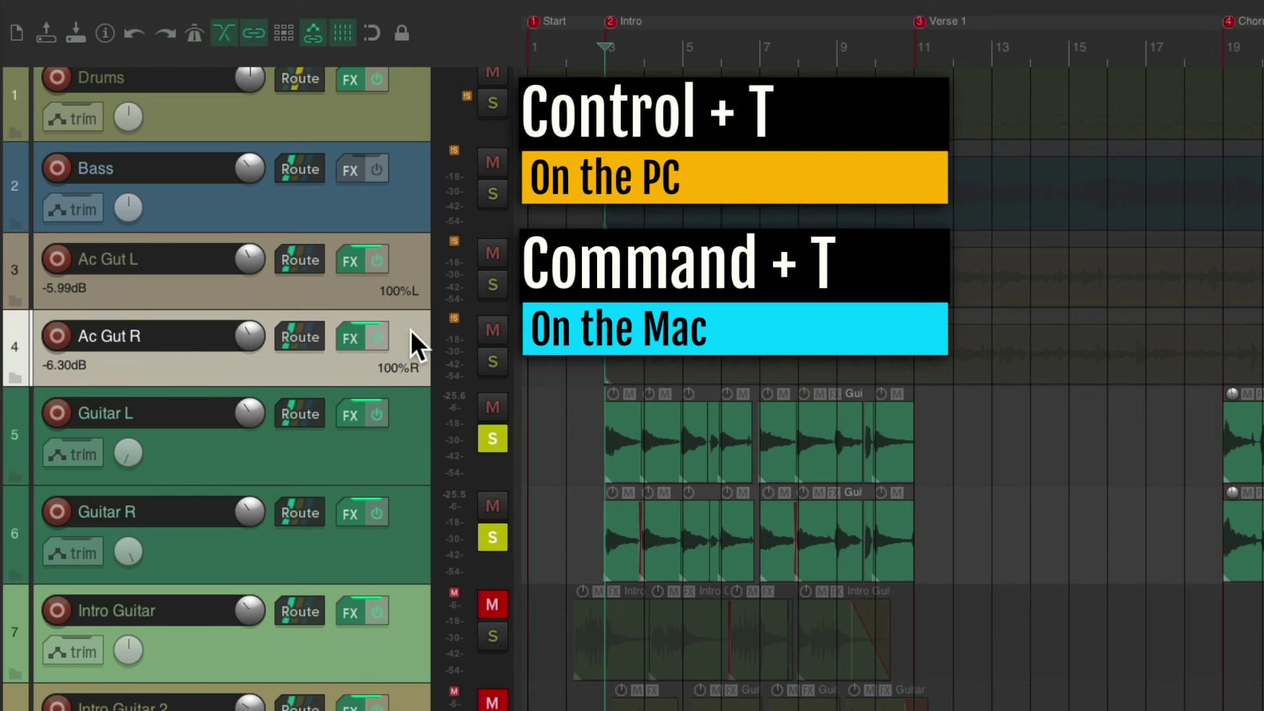
key(ctrl+t)
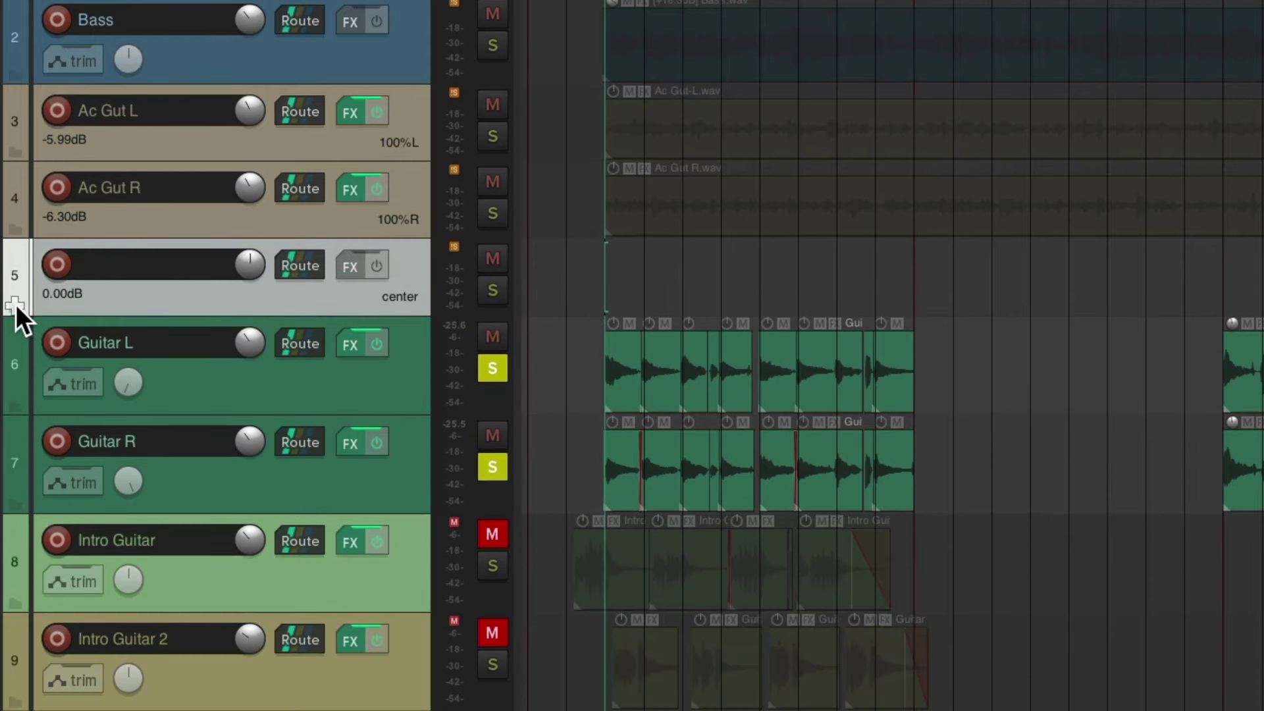
click(15, 304)
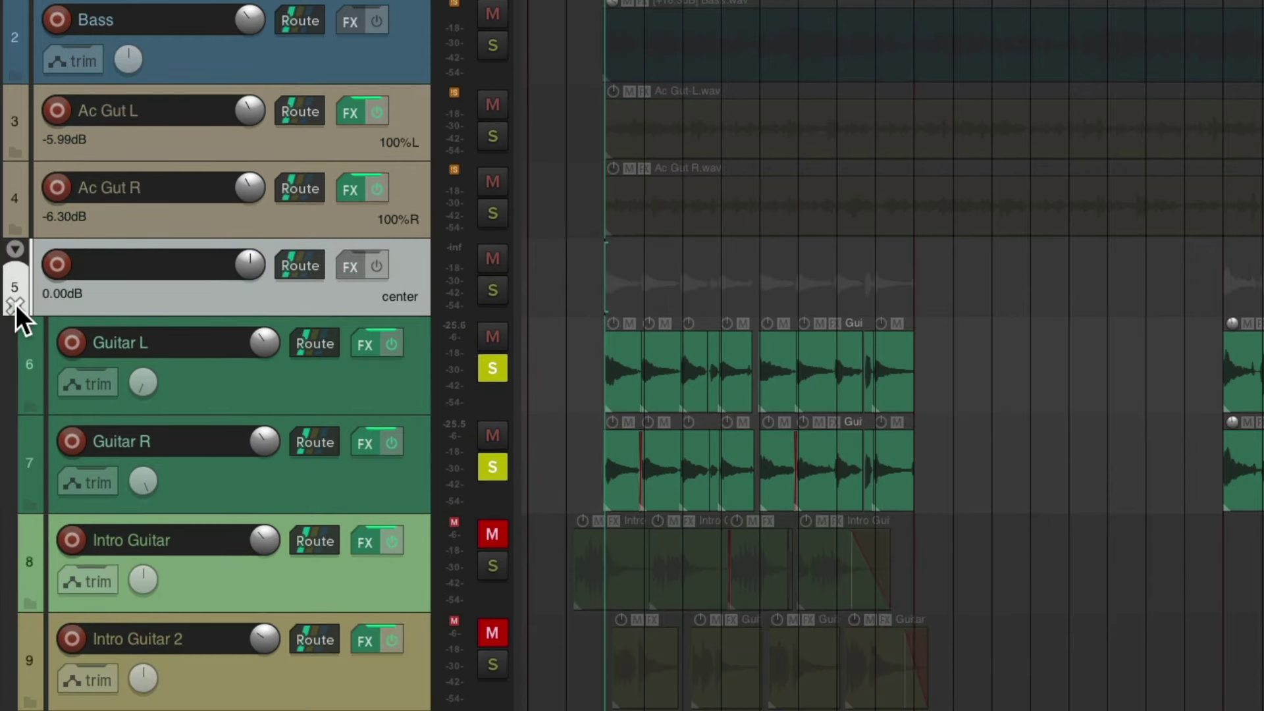
click(31, 502)
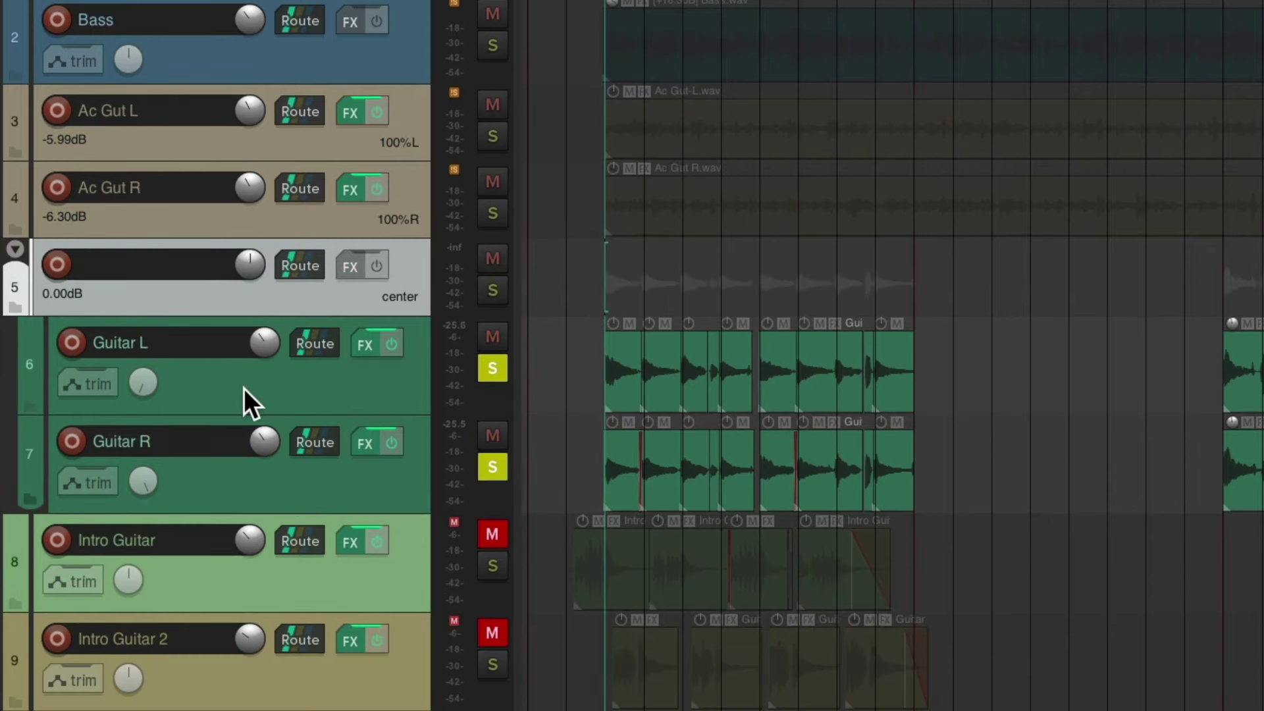
Name the new folder track Guitars.
double_click(176, 275)
text(Guitars)
key(Return)
Add the ReaEQ (Cockos) plug-in to the Guitars folder track.
click(353, 264)
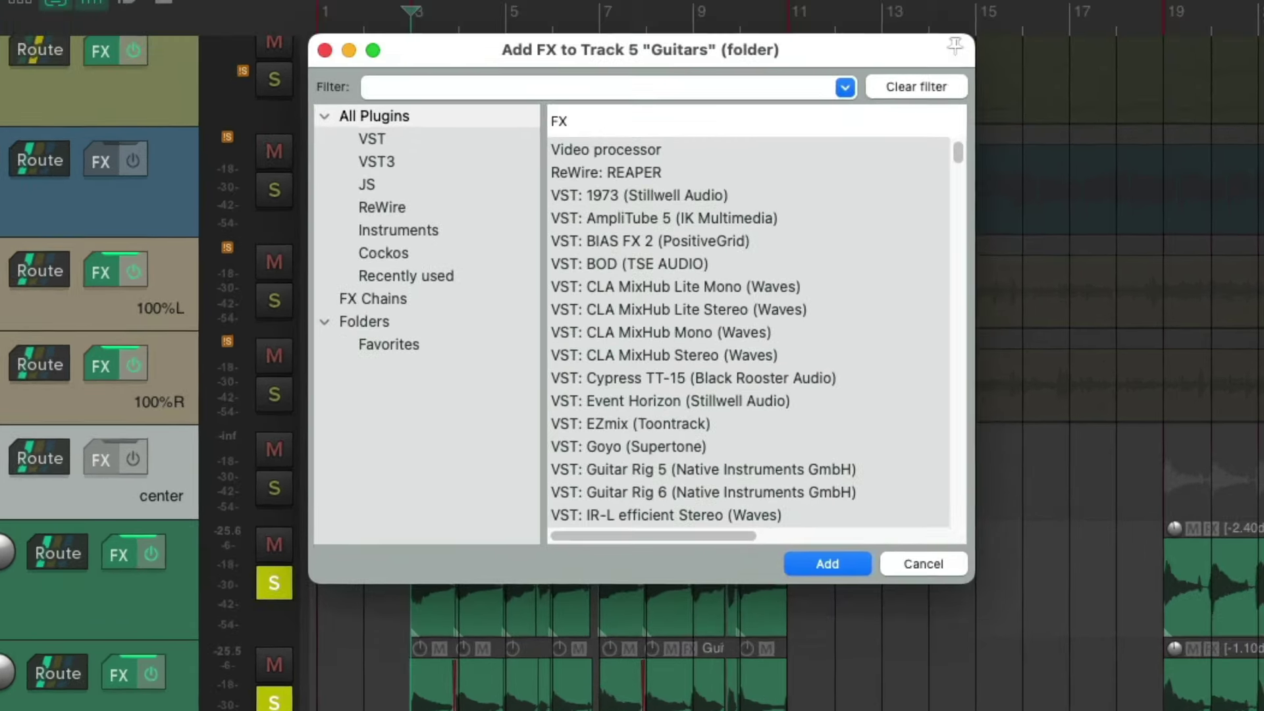
text(eq)
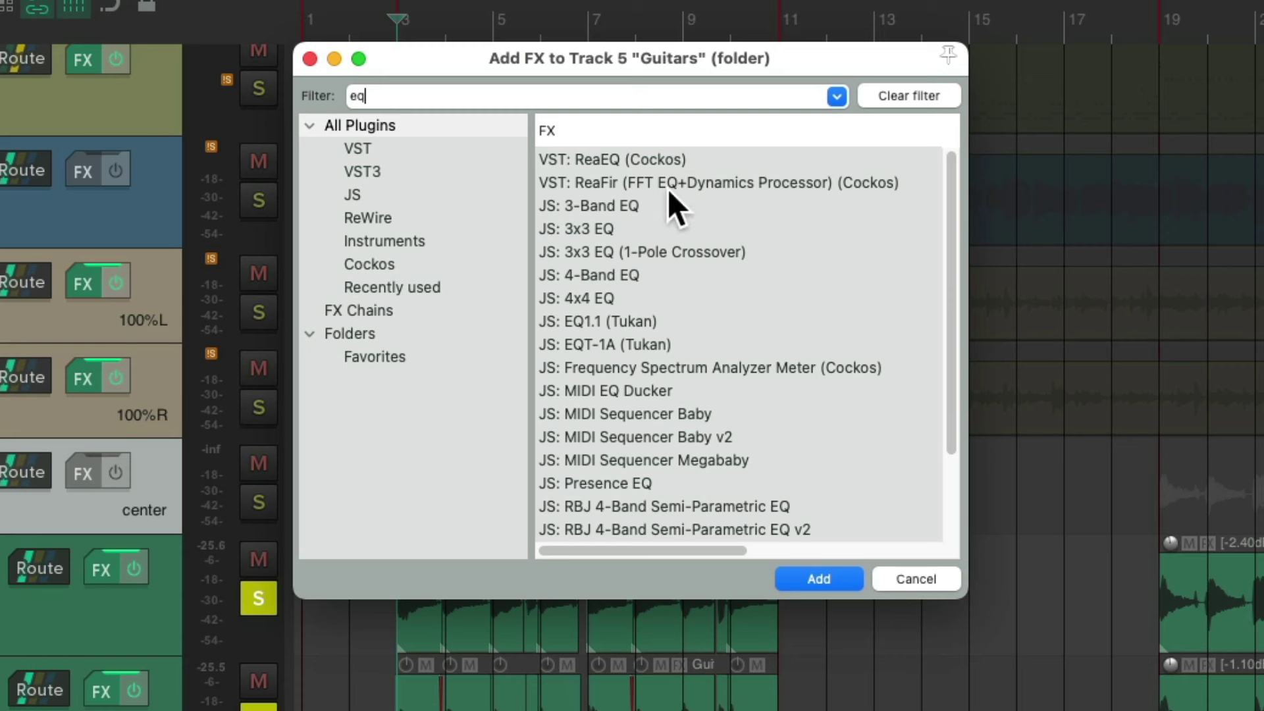
click(711, 156)
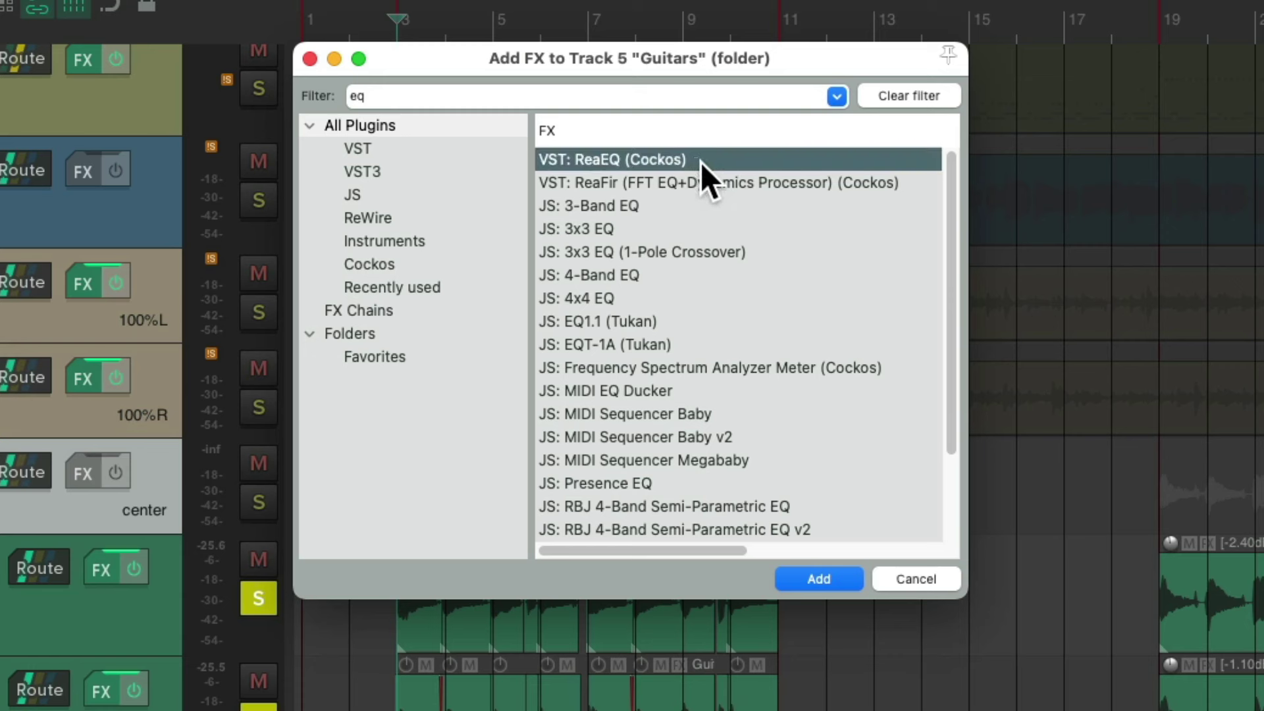
double_click(700, 162)
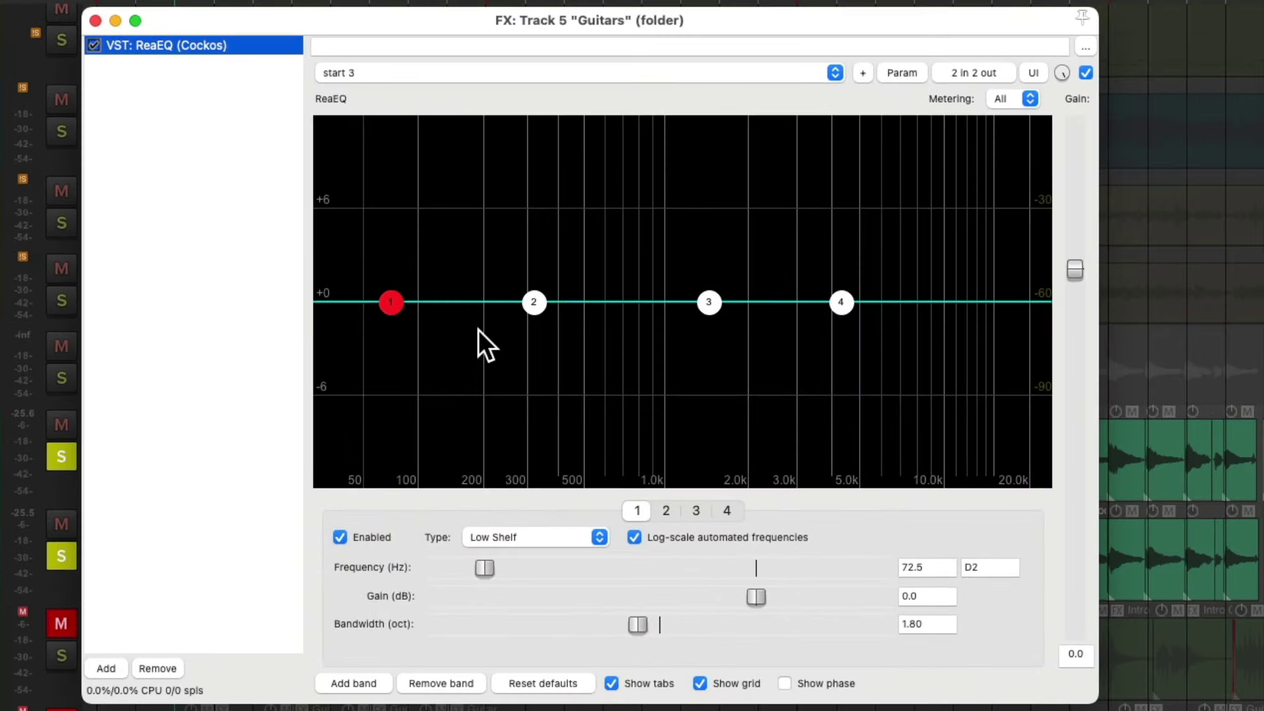
Change ReaEQ band 1 to a High Pass filter and set its frequency to about 69 Hz during playback.
click(390, 301)
click(550, 535)
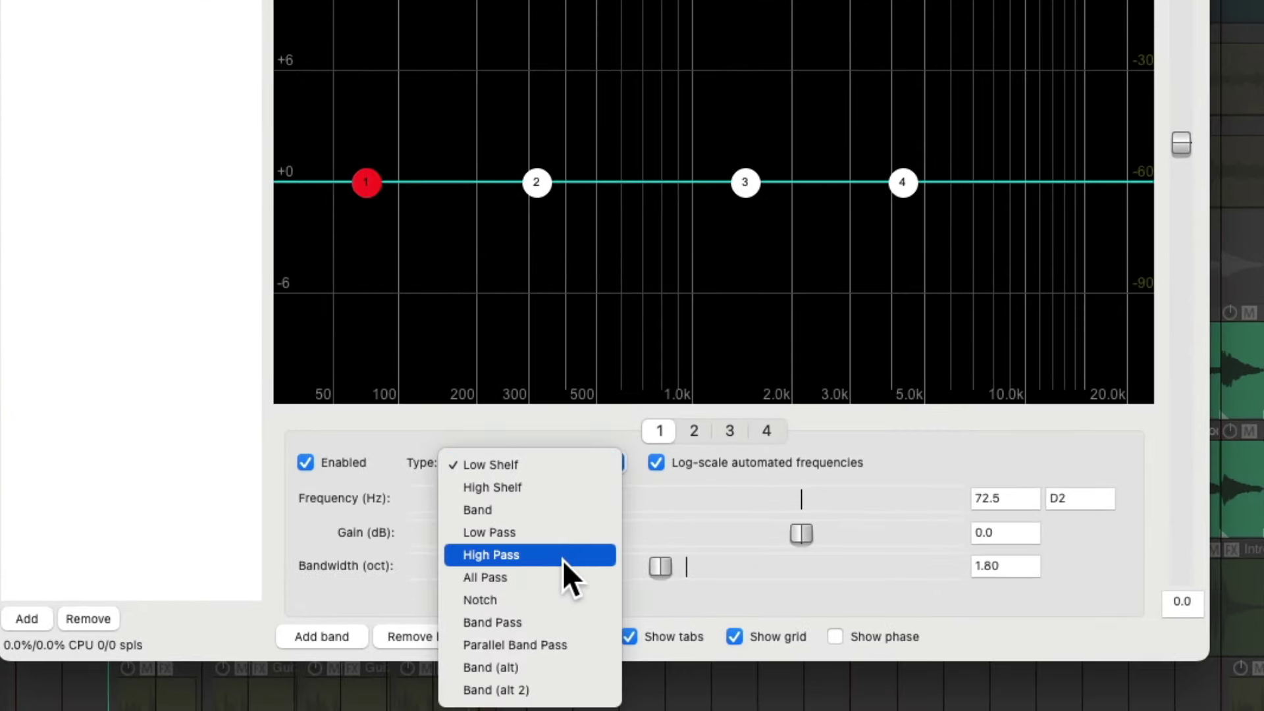
click(562, 556)
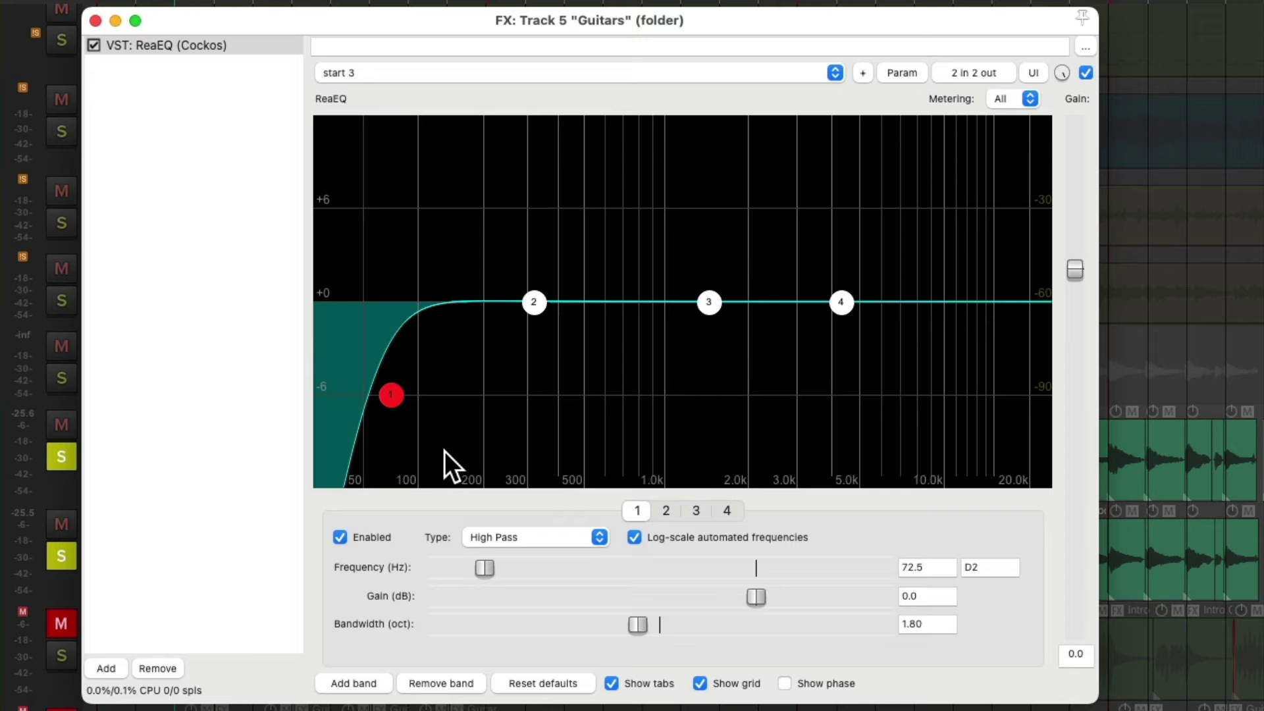
key(space)
drag(406, 395, 386, 362)
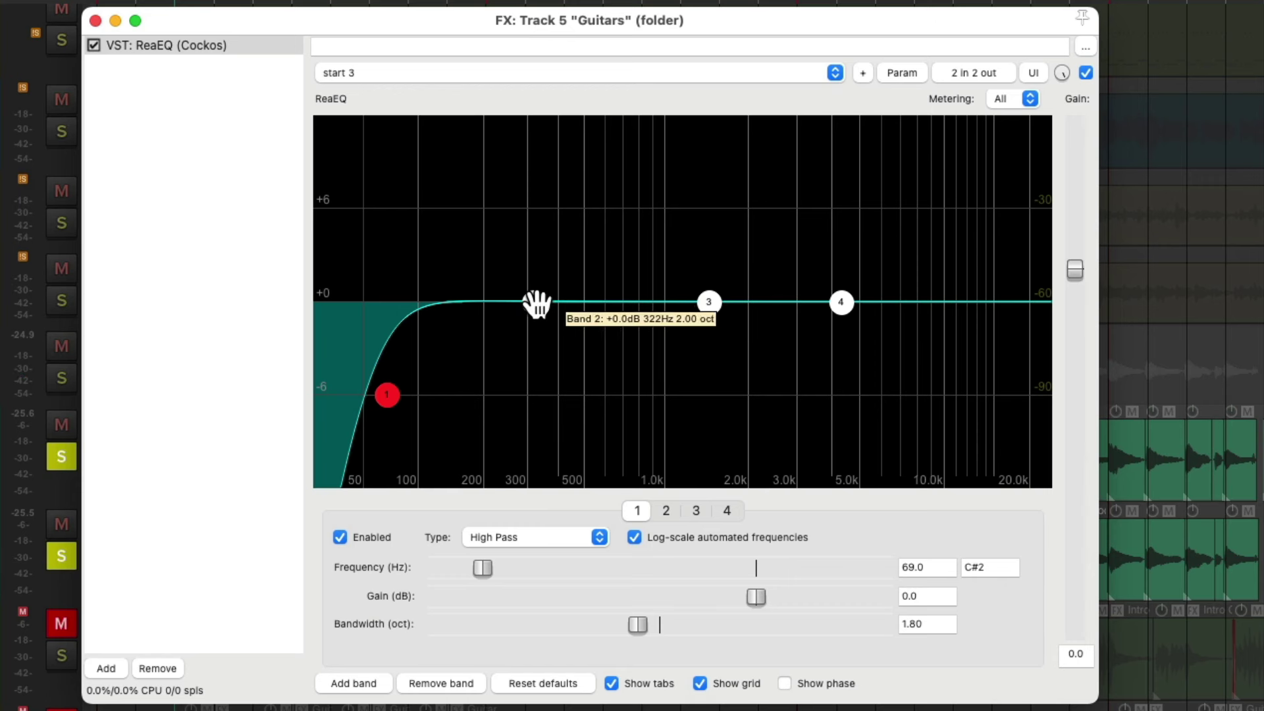
Cut band 2 by about 1.5 dB near 375 Hz and boost band 3 by about 3.3 dB near 1916 Hz.
drag(534, 302, 540, 355)
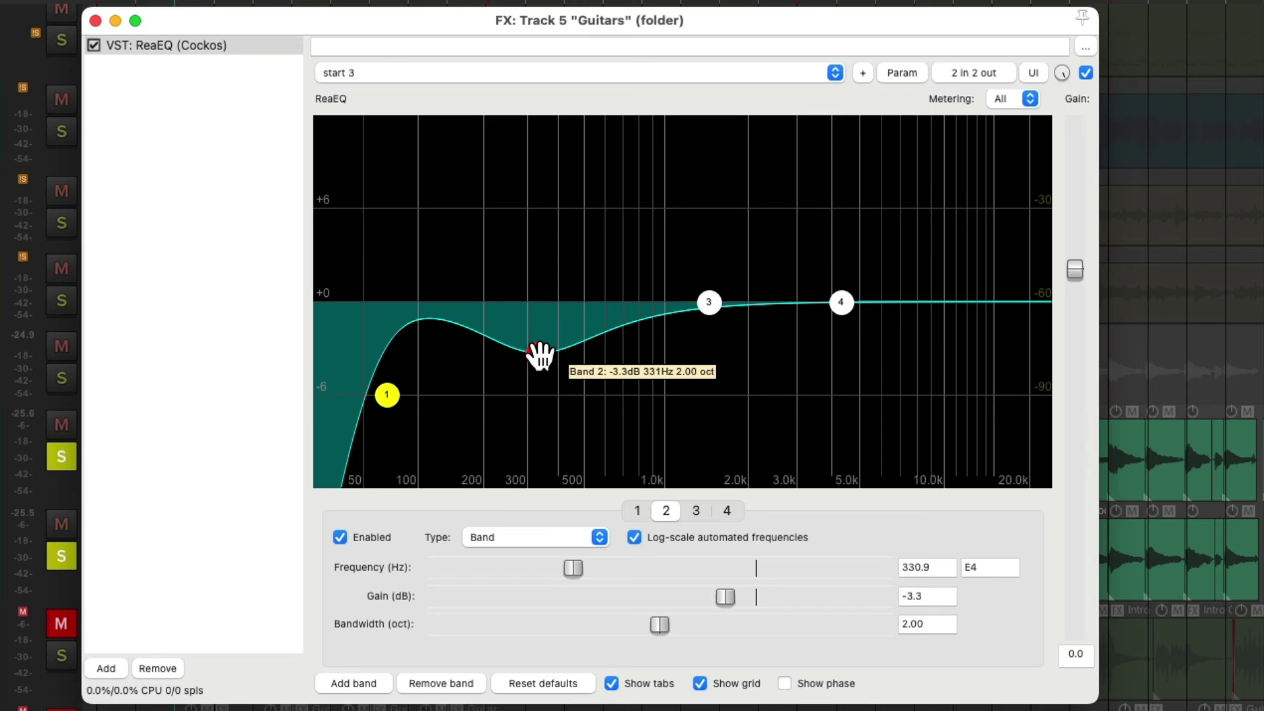
drag(539, 356, 559, 328)
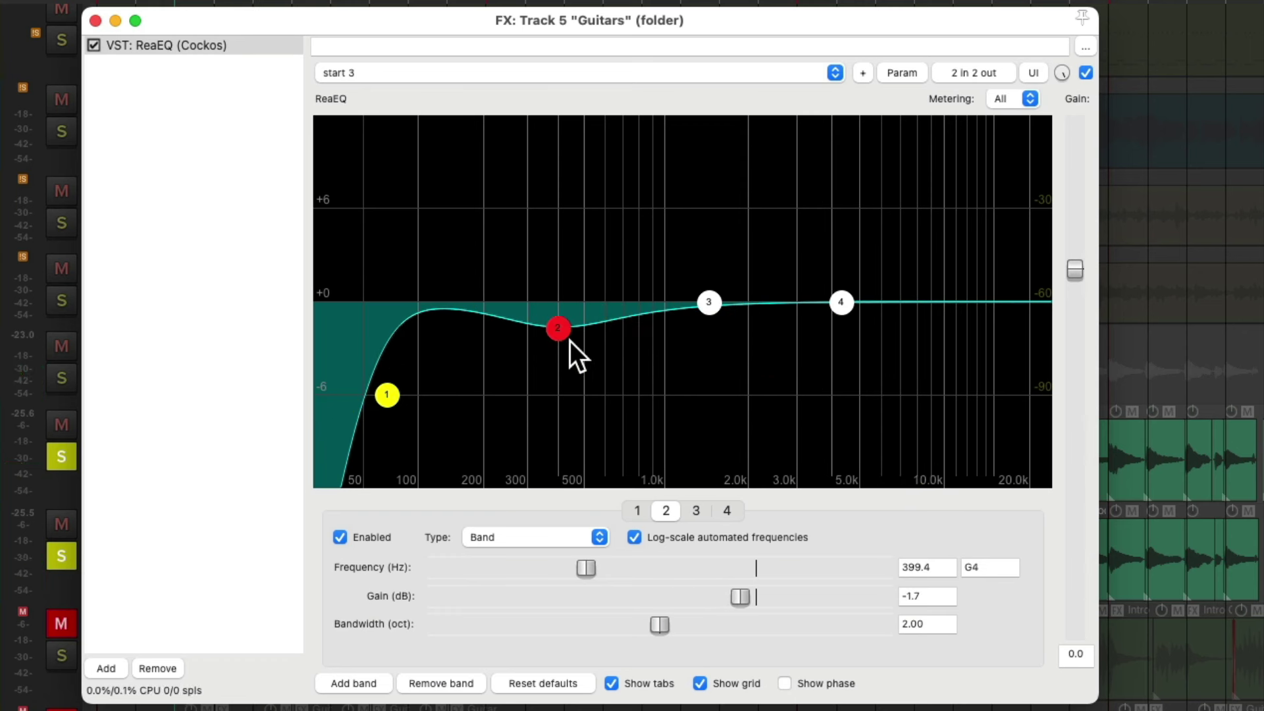
mouse_move(555, 328)
mouse_down()
mouse_move(545, 424)
mouse_move(541, 303)
mouse_move(551, 326)
mouse_up()
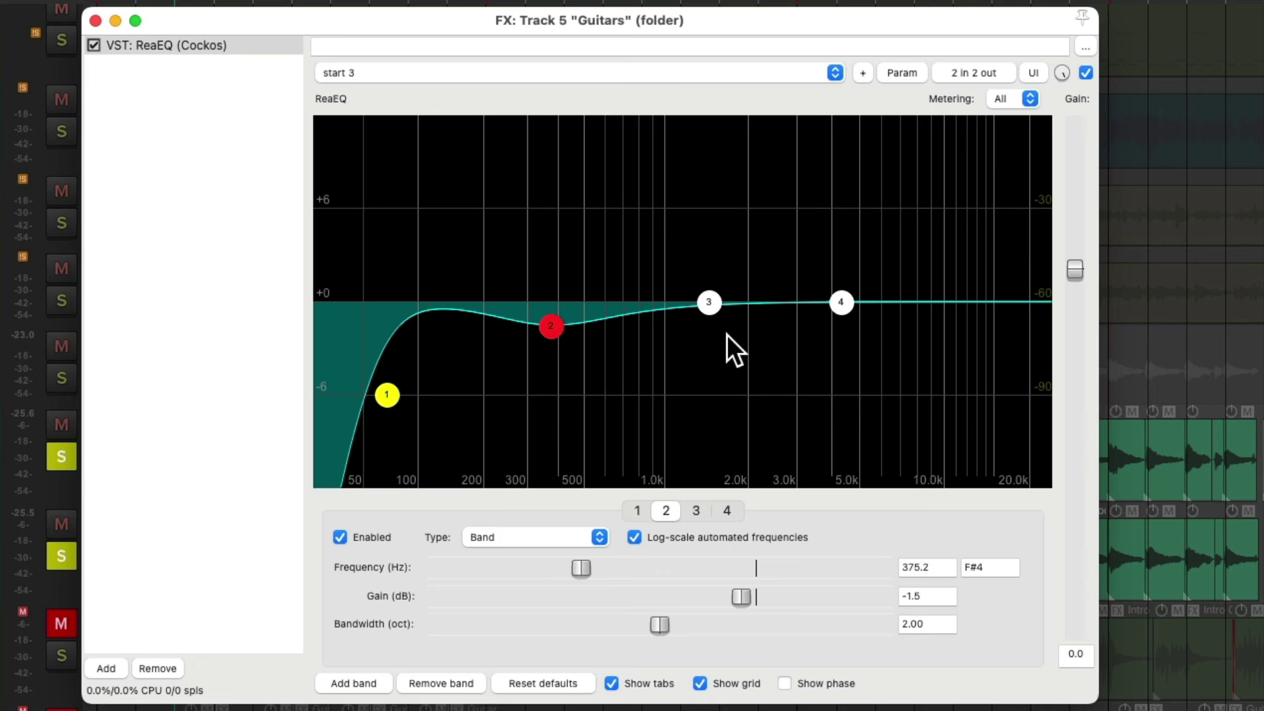
drag(708, 303, 742, 256)
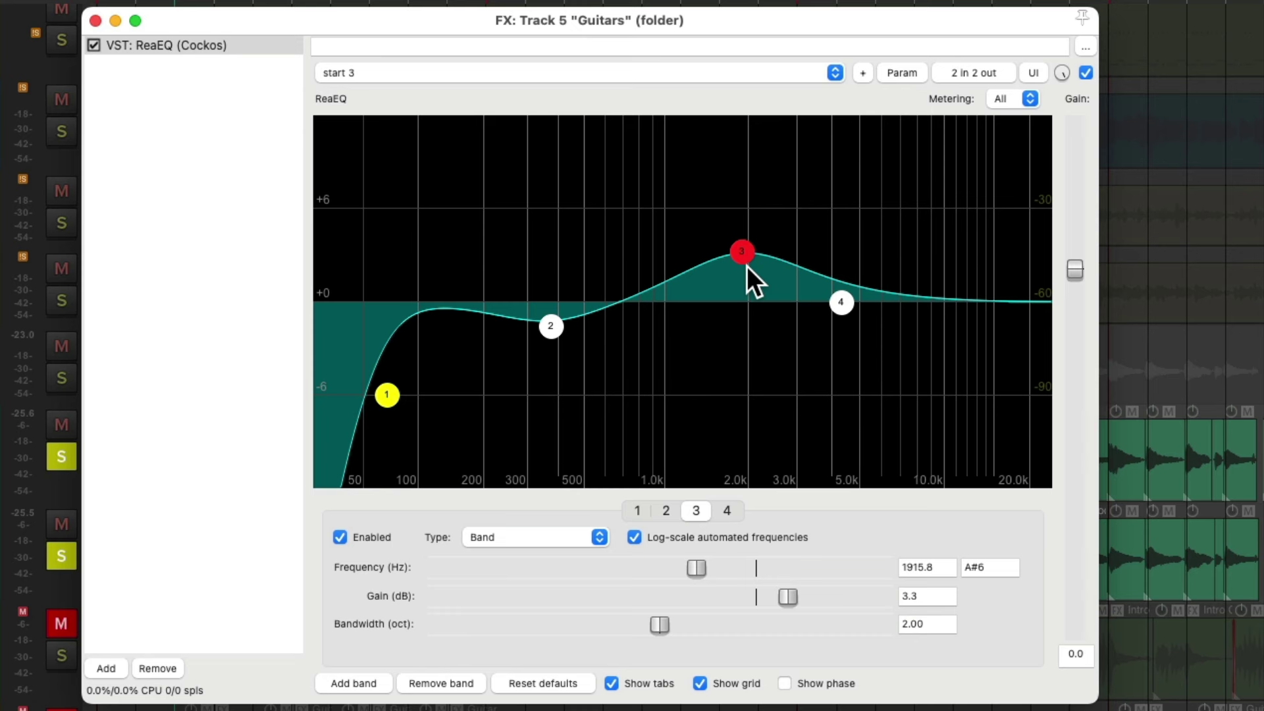
Try a high-shelf boost of about 6.8 dB near 4.2 kHz on band 4 and return its gain to about 0 dB.
click(840, 302)
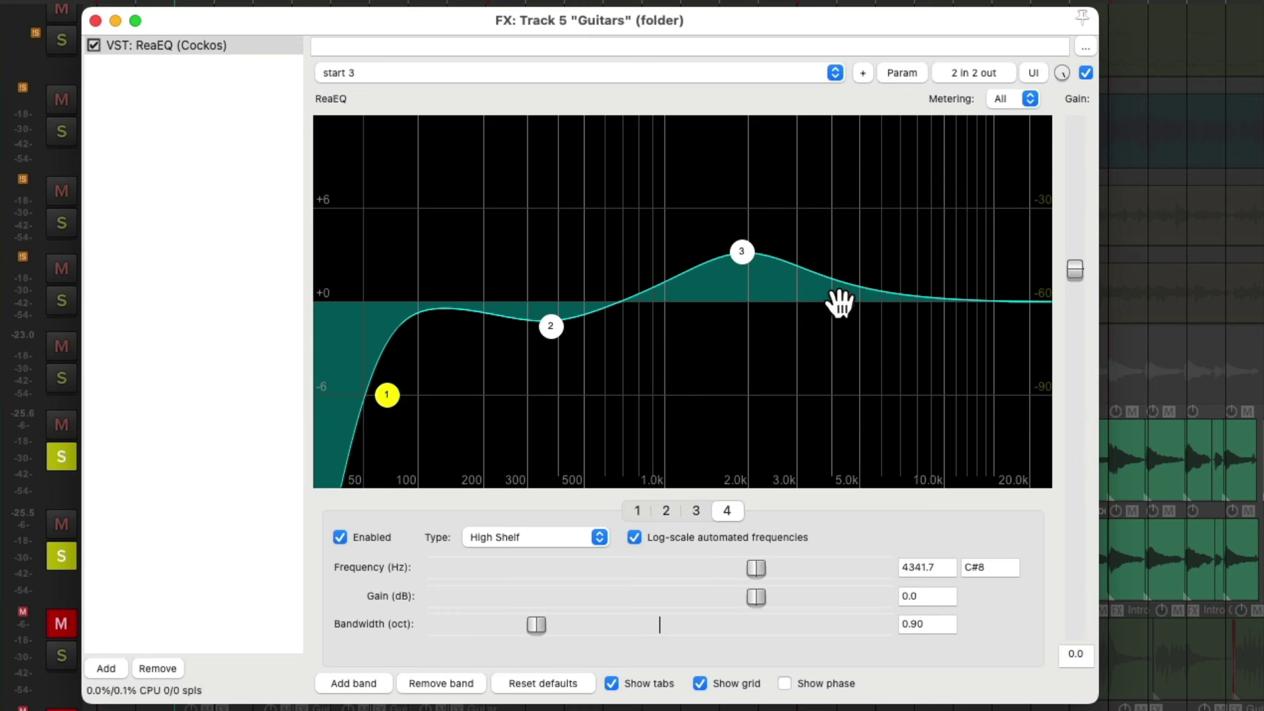
drag(841, 302, 837, 197)
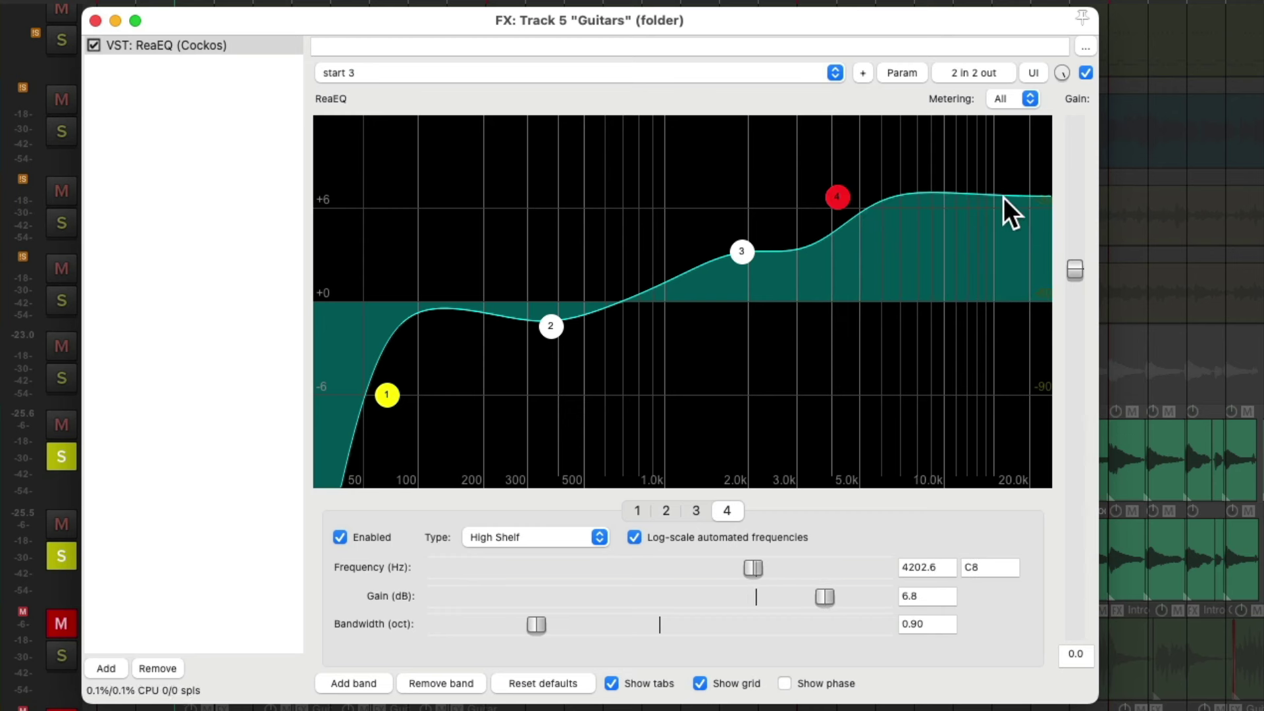
drag(837, 196, 836, 302)
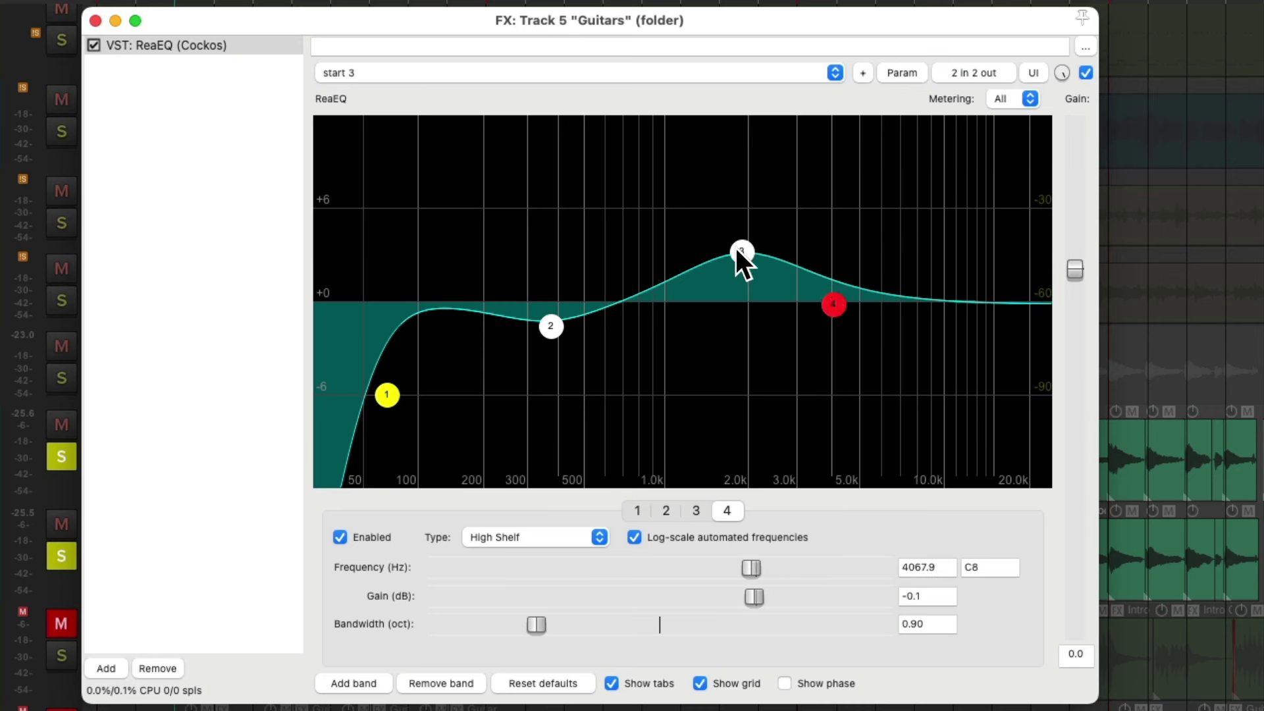
Retune band 3 to about 2257 Hz with a gain of 3.1 dB and a narrower bandwidth of 1.38 octaves.
drag(737, 248, 735, 258)
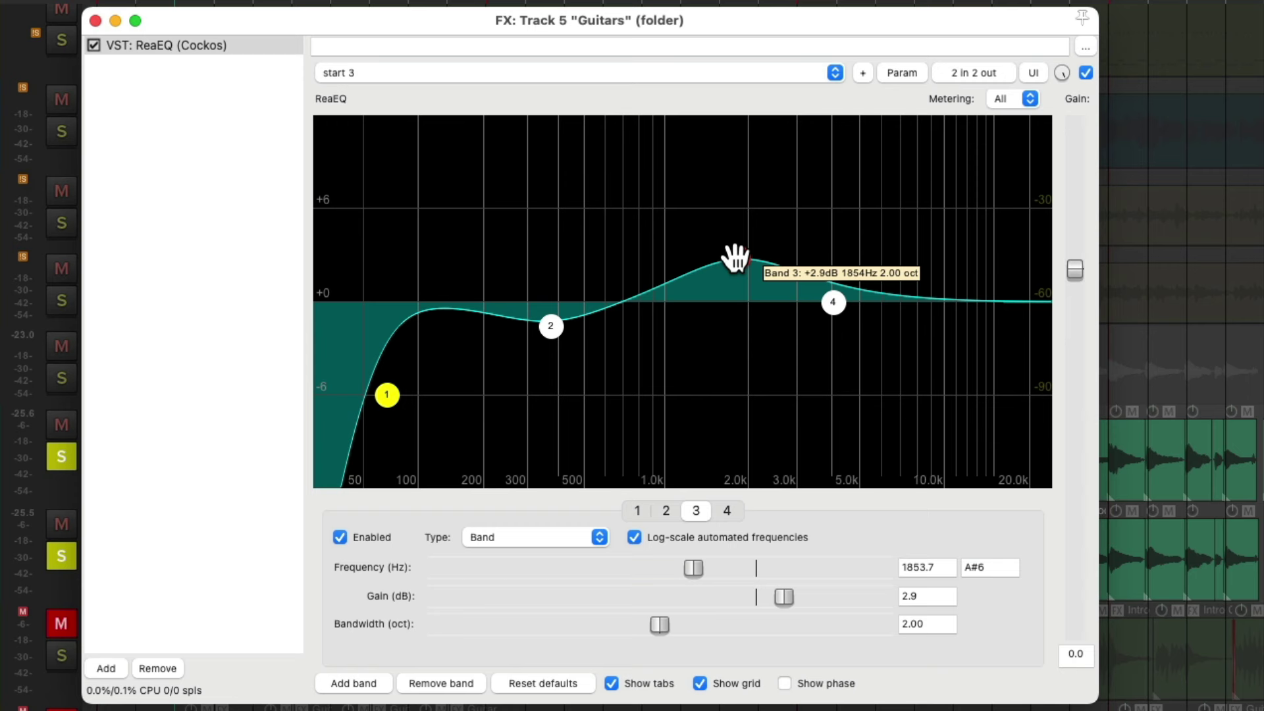
drag(735, 258, 765, 258)
key(space)
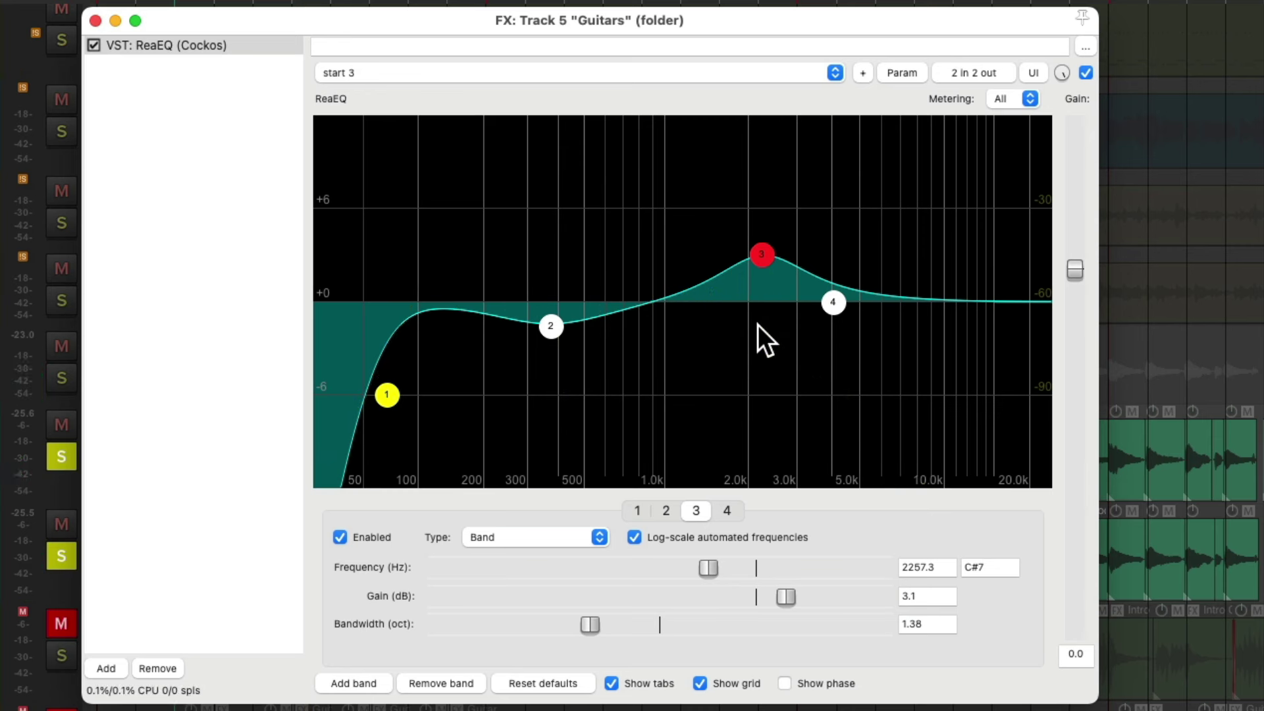
Compare the guitars with ReaEQ bypassed and enabled, and adjust band 3 to about 2.7 dB at 2166 Hz.
click(1085, 72)
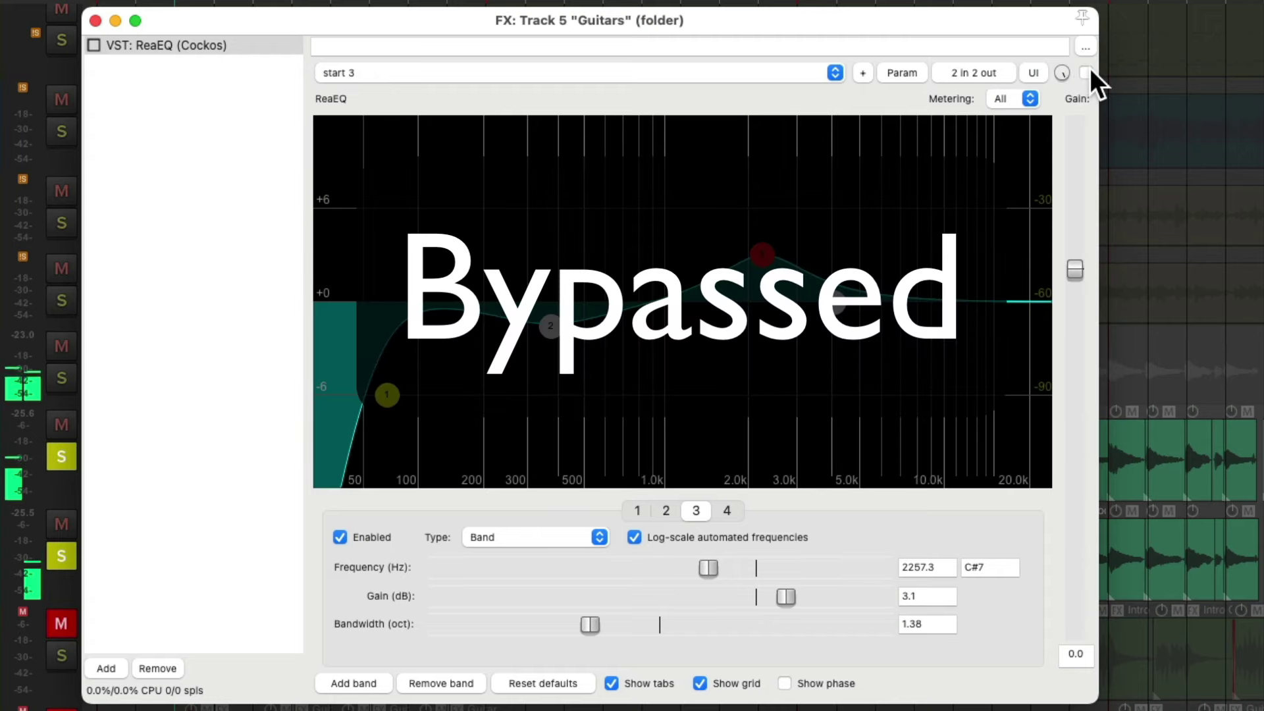
click(1086, 71)
drag(761, 256, 756, 261)
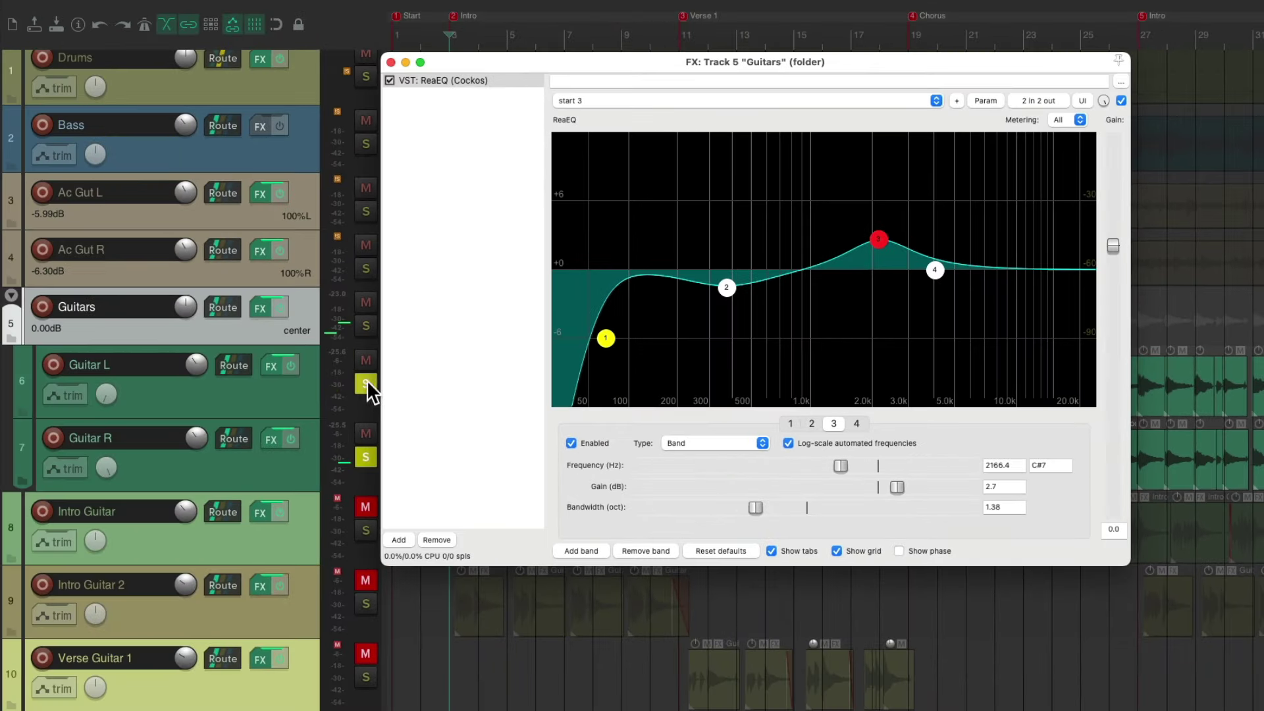
Unsolo the Guitar L and Guitar R tracks and close the Guitars FX window.
click(325, 394)
click(326, 469)
click(391, 62)
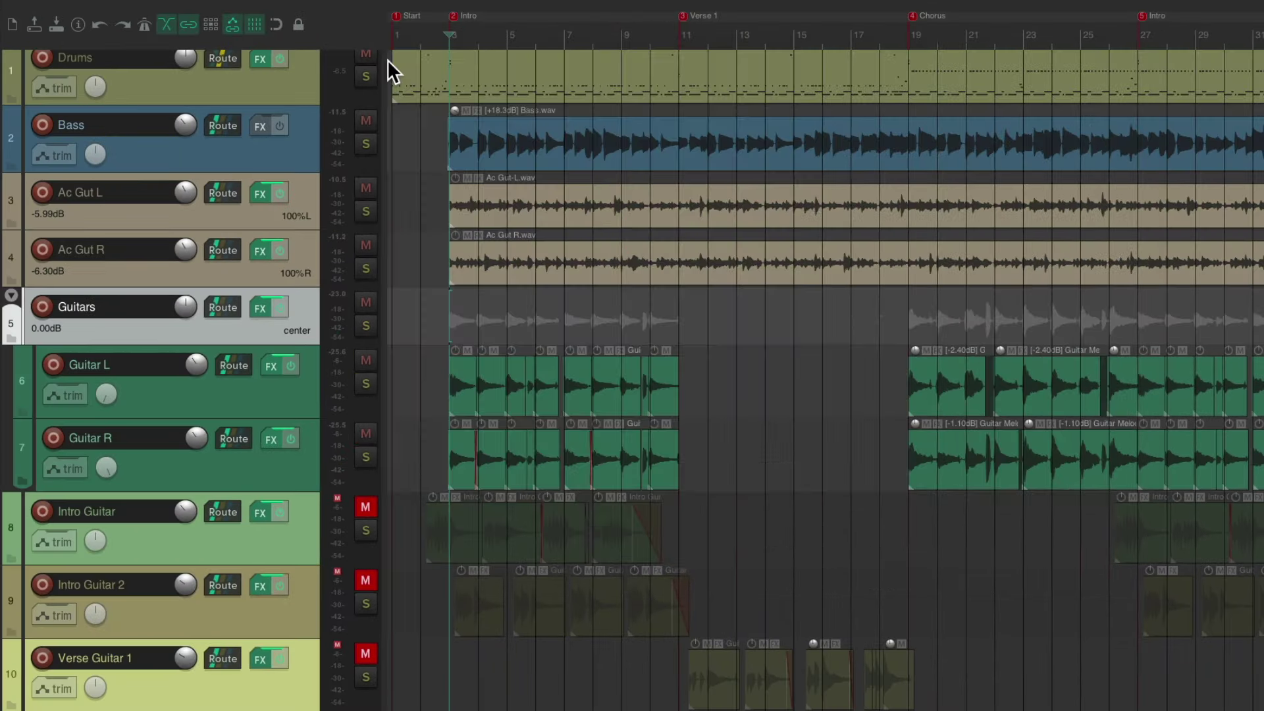
Show the mixer and lower the Guitars folder fader to -0.43 dB while playing the mix.
key(ctrl+m)
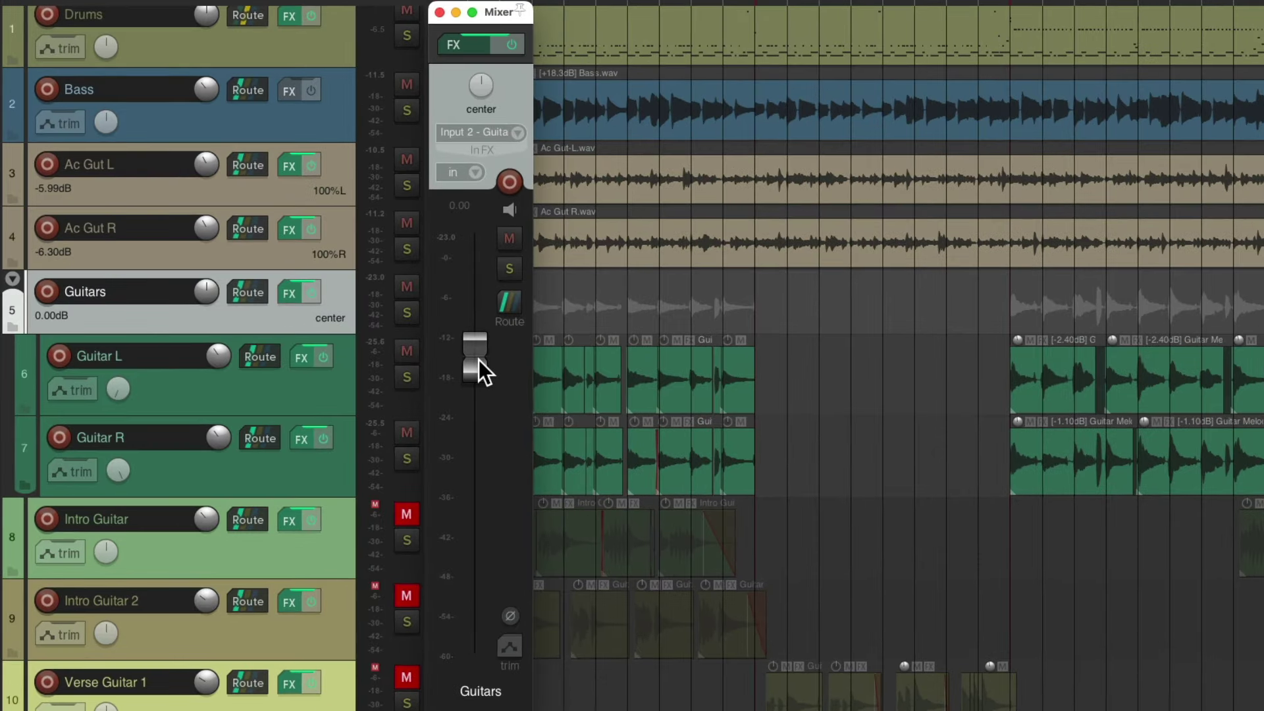
key(space)
mouse_move(475, 358)
mouse_down()
mouse_move(470, 428)
mouse_move(476, 366)
mouse_up()
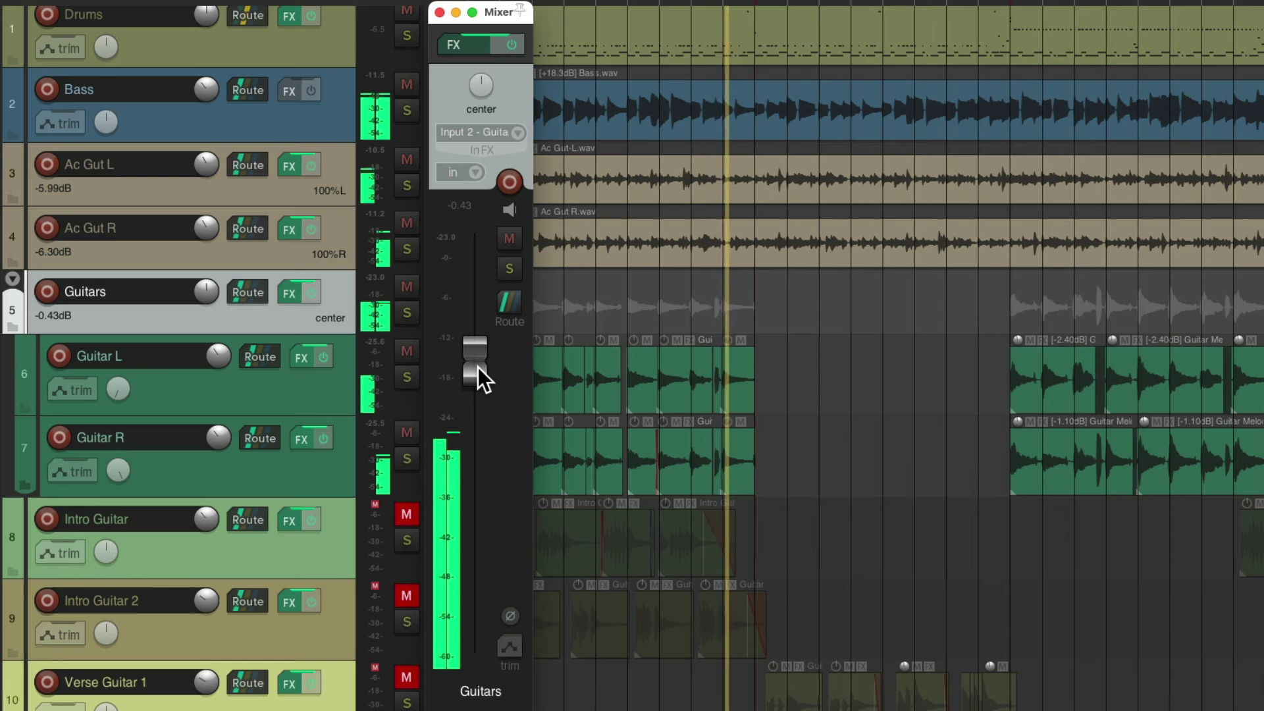
key(space)
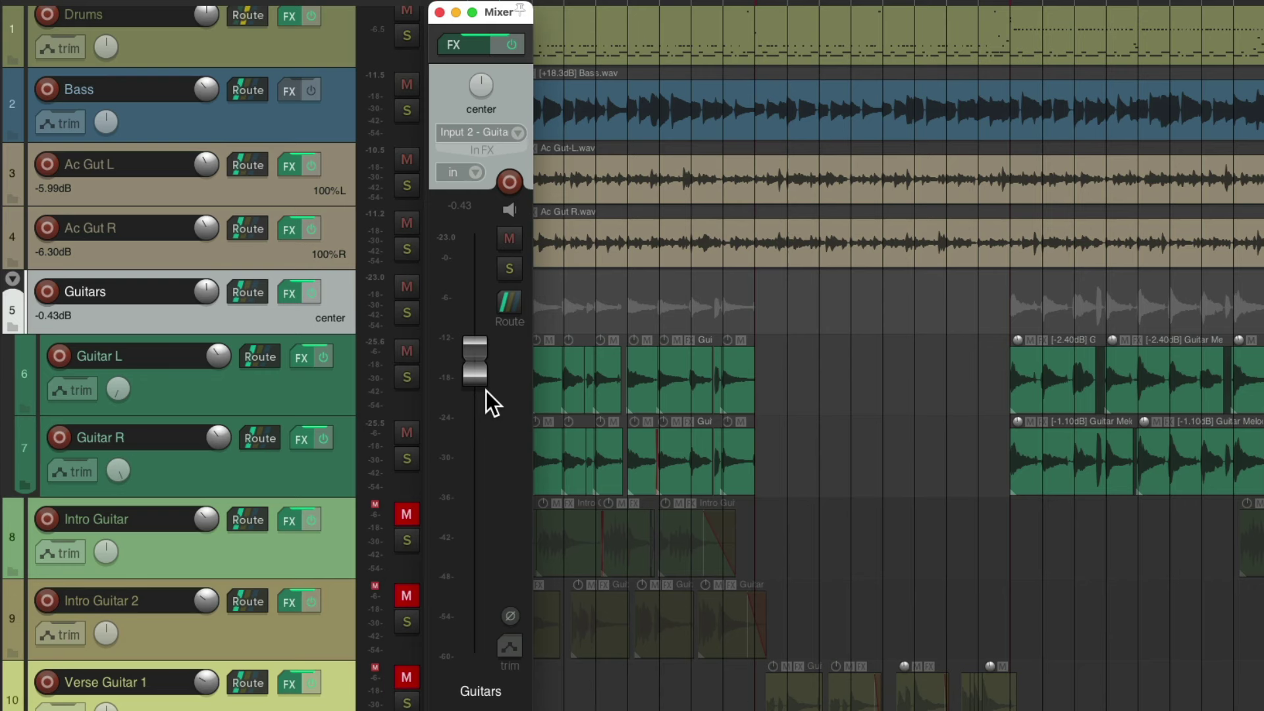
Audition the Guitars folder in solo and return it to the full mix.
click(510, 270)
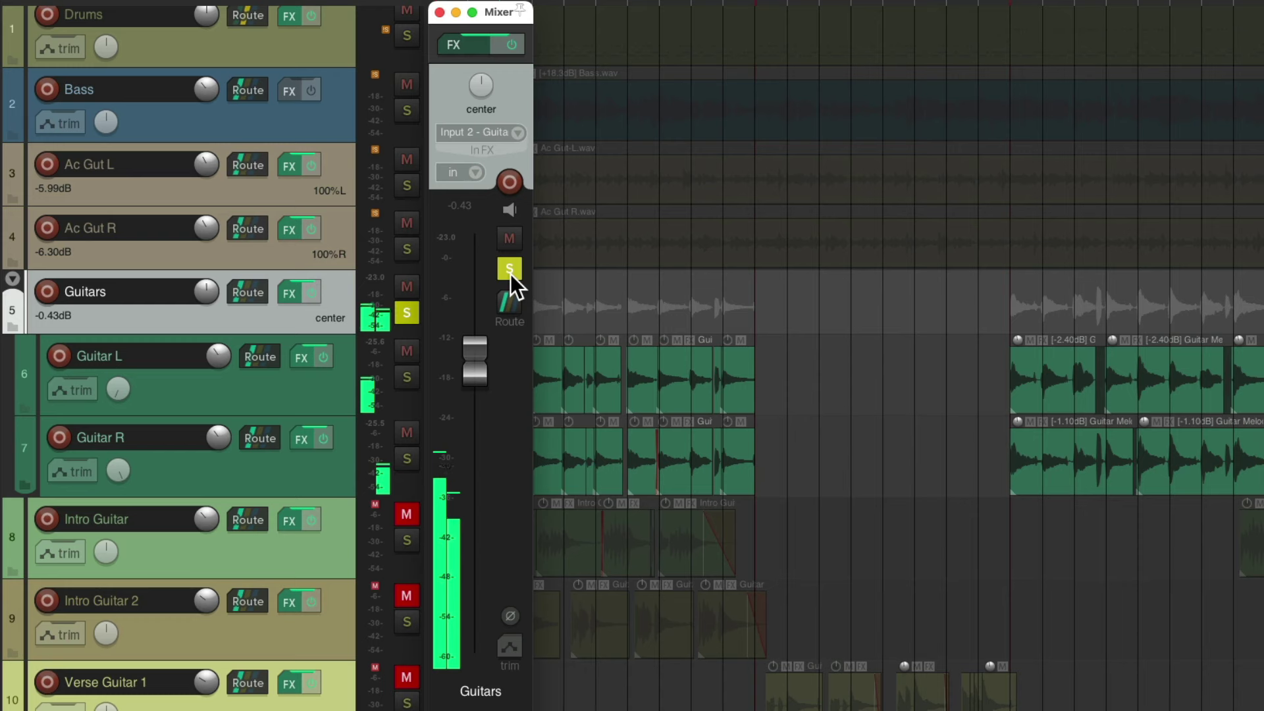
click(510, 272)
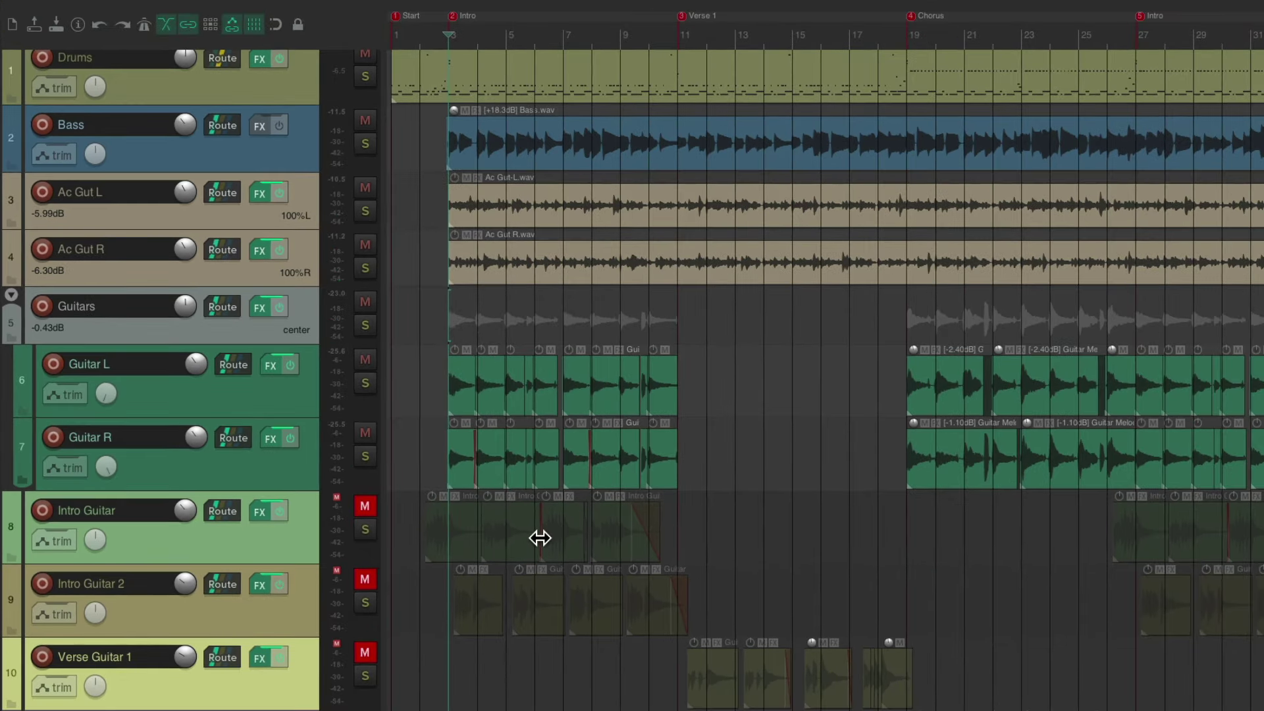
Unmute the Intro Guitar track and play the mix from about bar 2, just before its first item.
scroll(698, 483, down, 5)
click(418, 25)
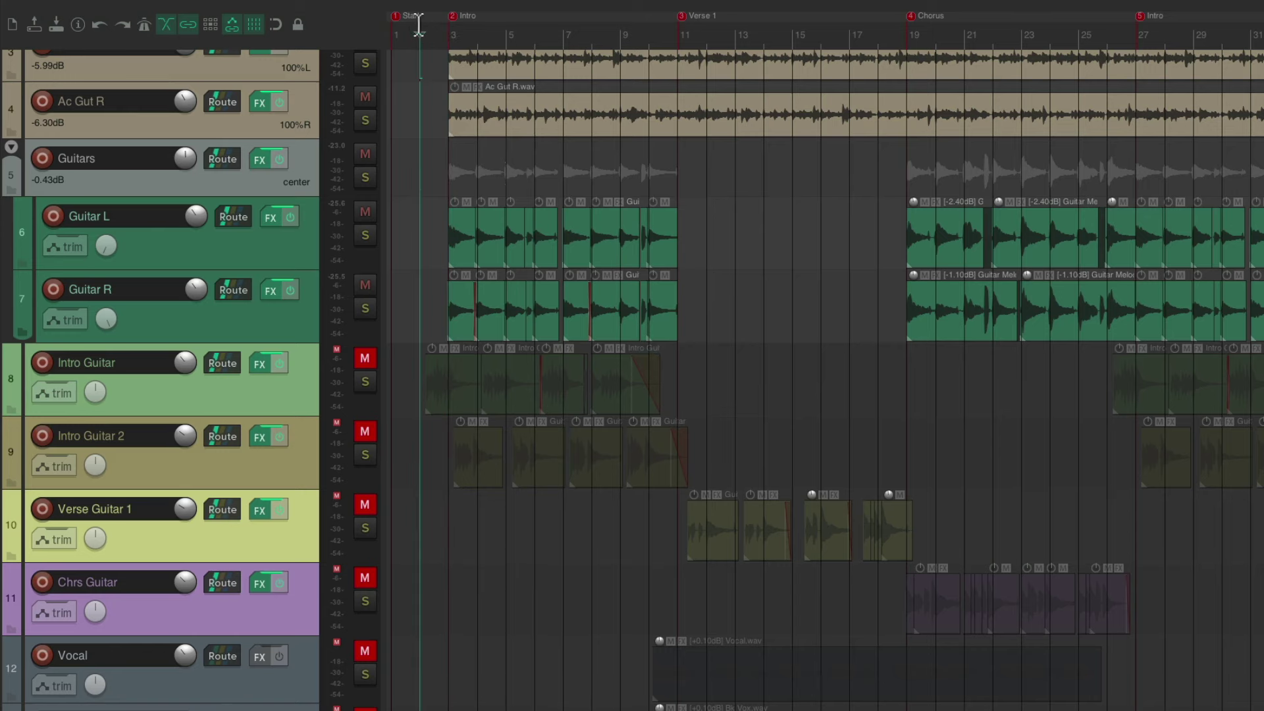
click(365, 358)
key(space)
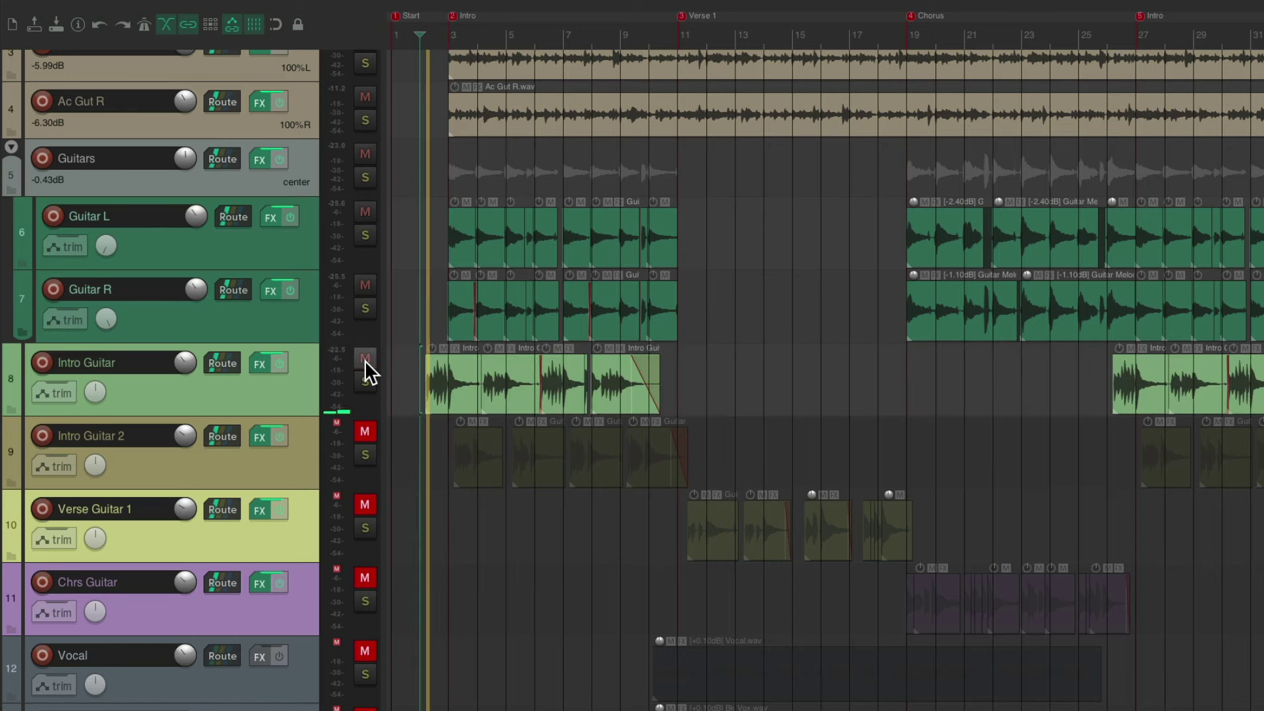
Show the Intro Guitar channel in the mixer, set its fader to -8.97 dB during playback, and close the mixer.
click(285, 397)
key(ctrl+m)
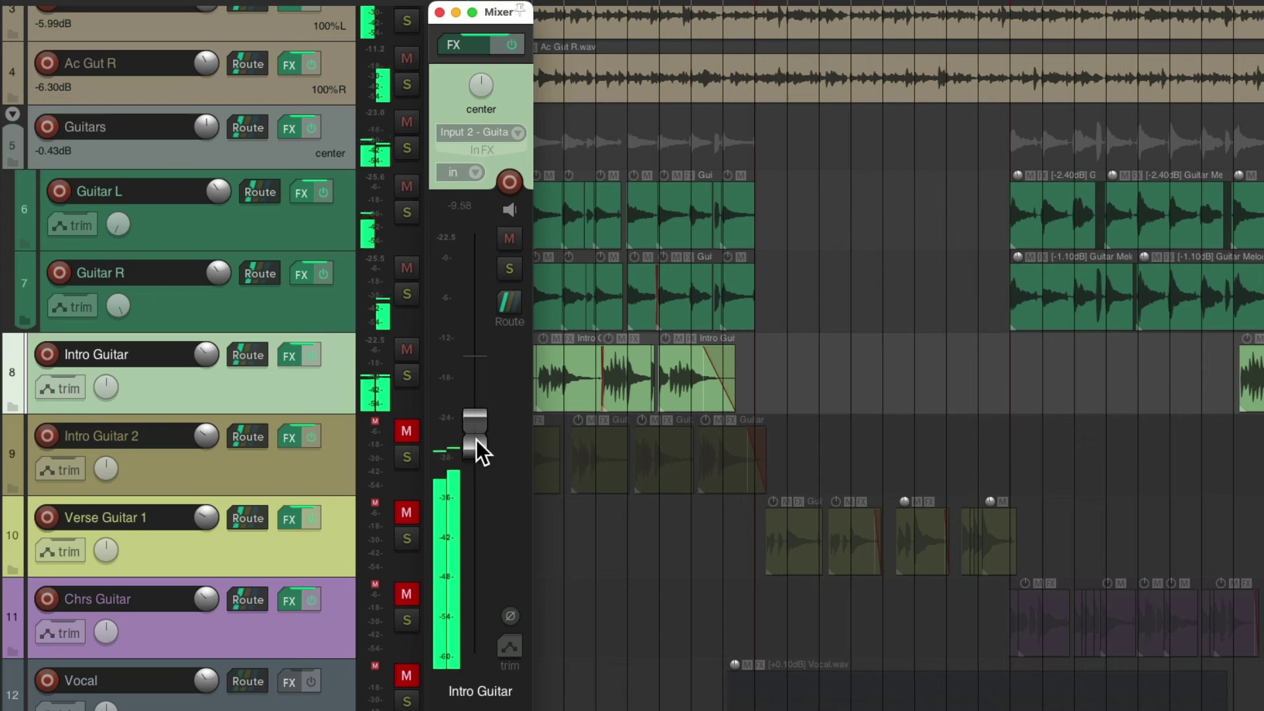
drag(476, 437, 476, 434)
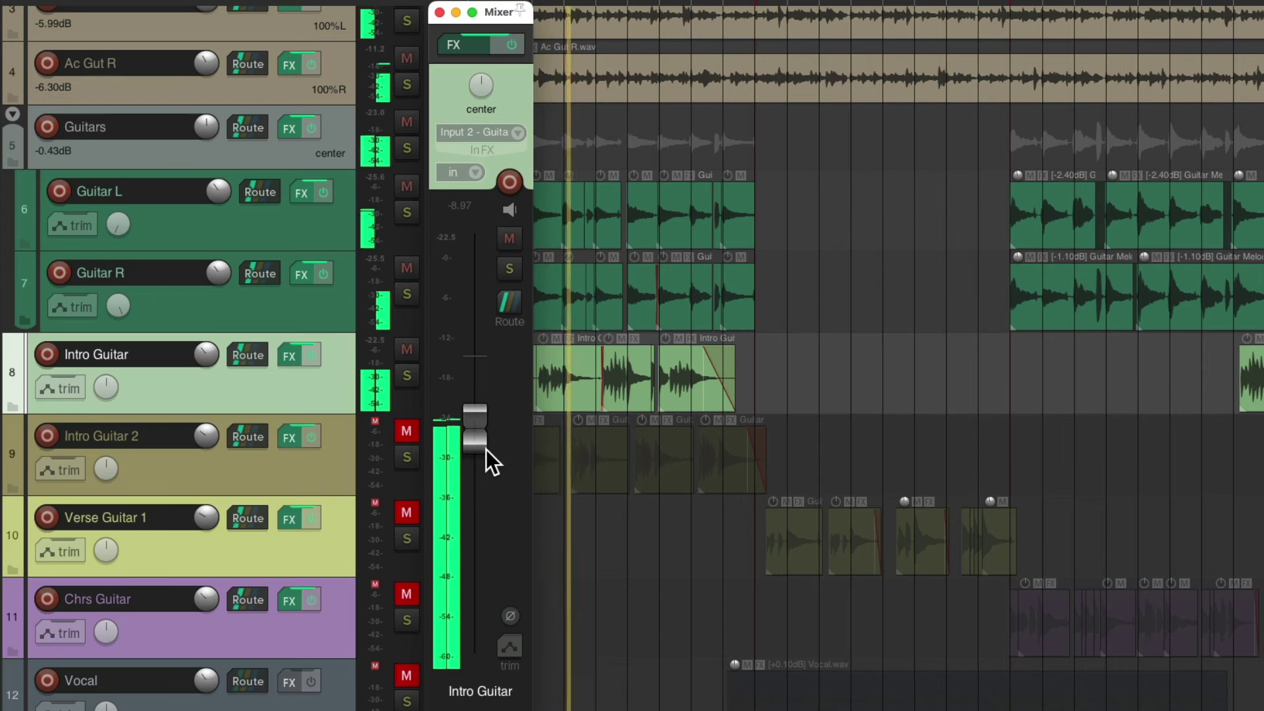
key(space)
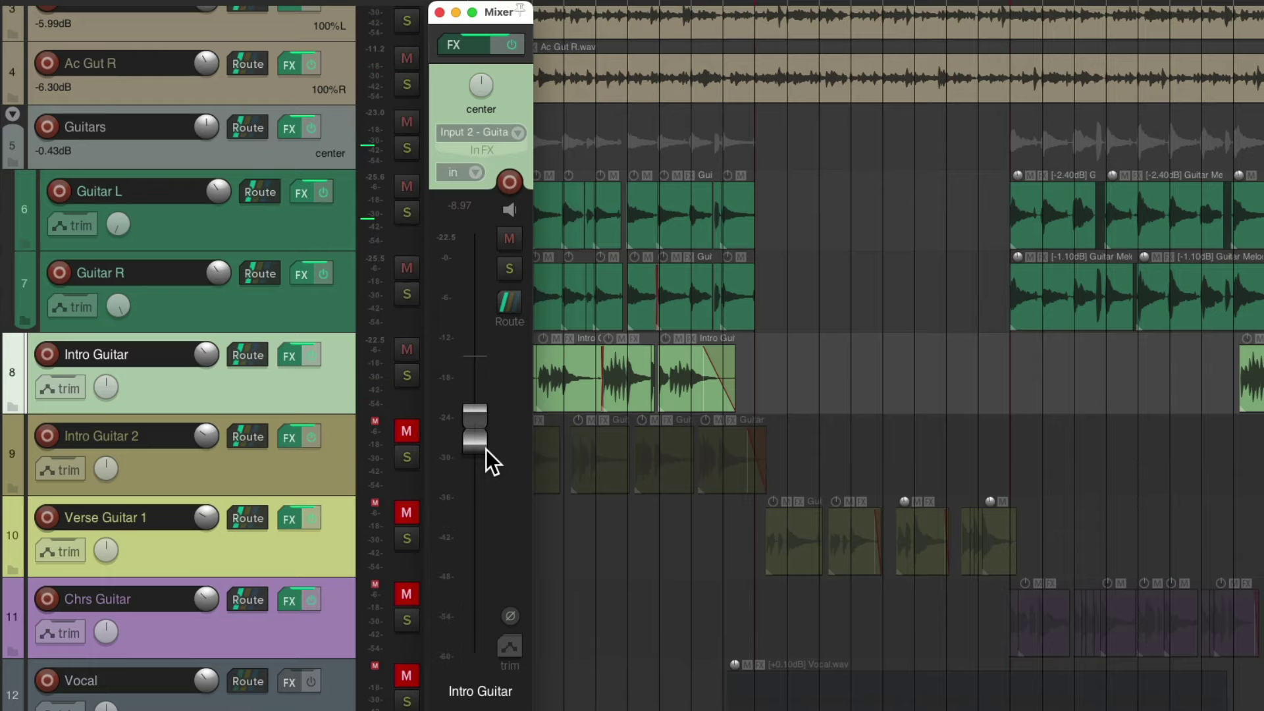
key(super+m)
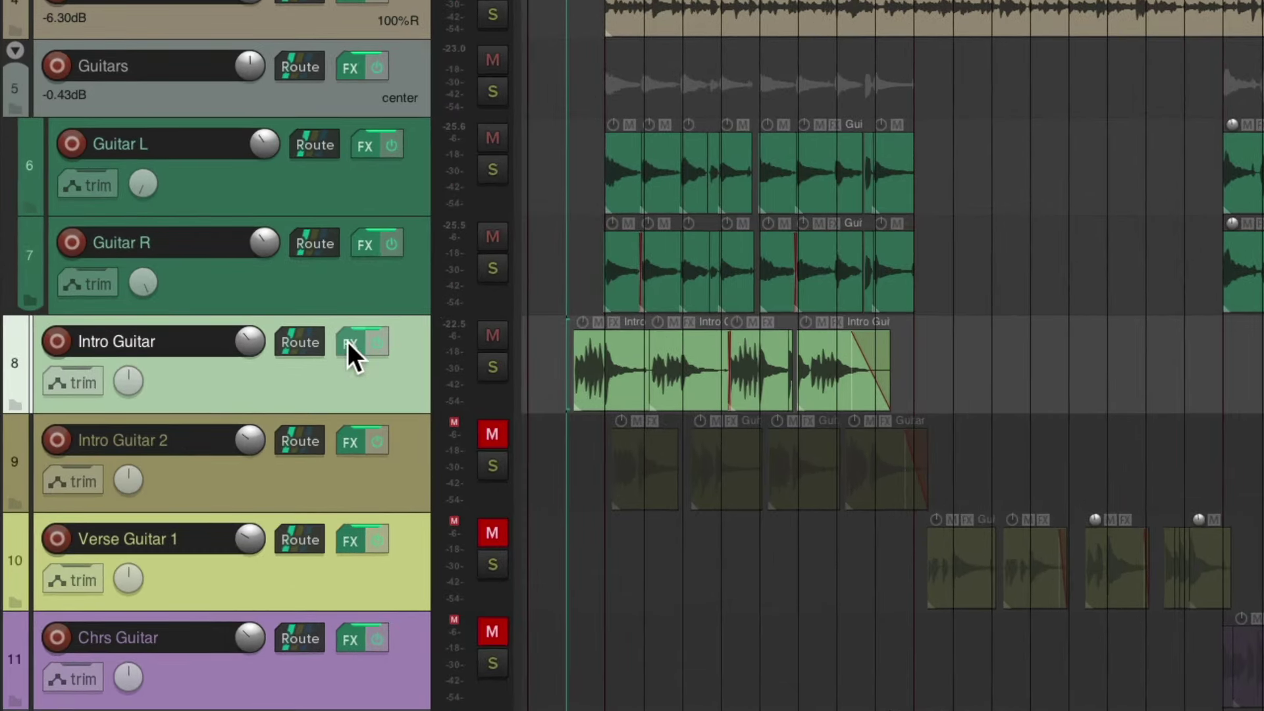
Open Intro Guitar's AmpliTube 5 and increase the Spring Reverb on the American Tube Clean 2 amp while auditioning the track in solo.
click(347, 342)
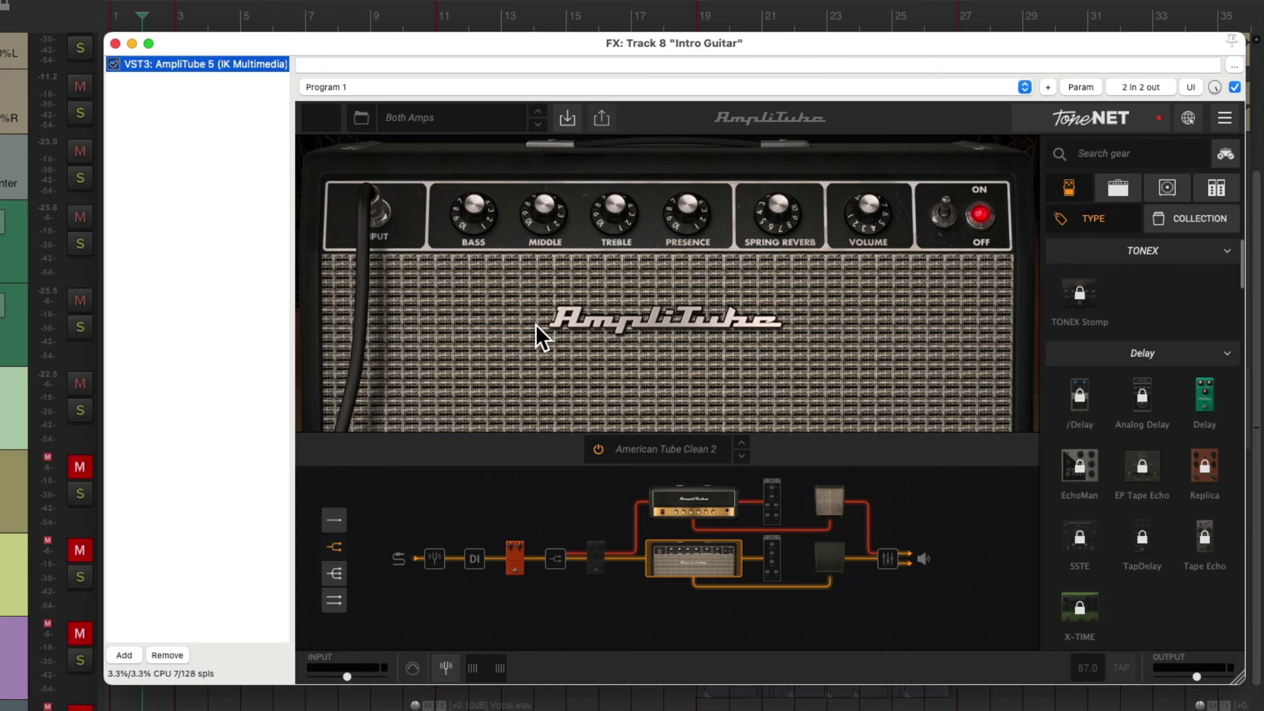
key(space)
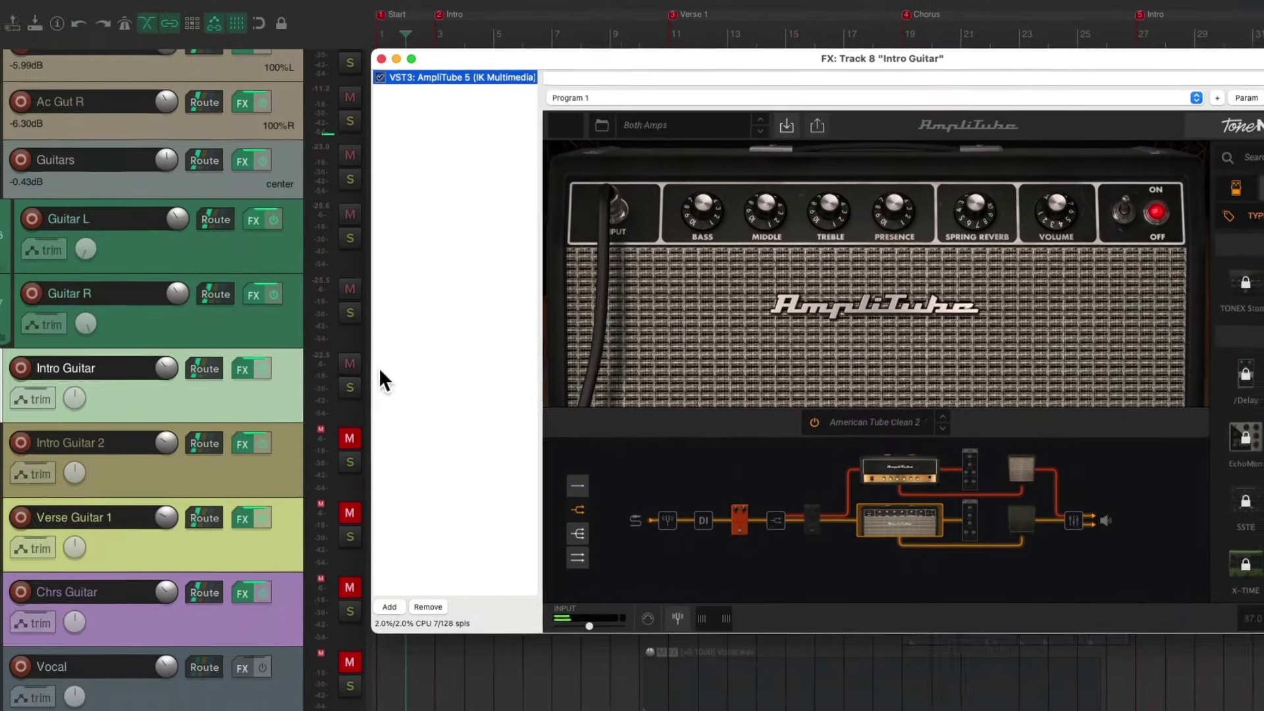
click(79, 410)
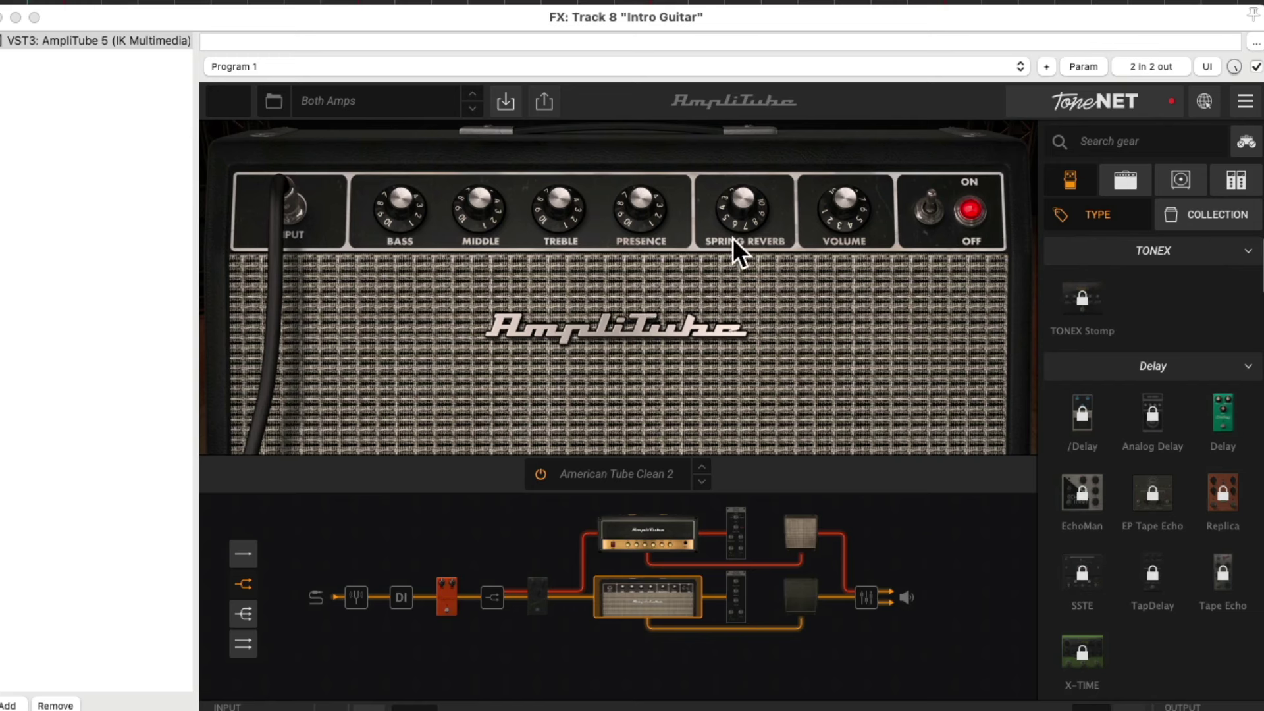
drag(747, 203, 753, 141)
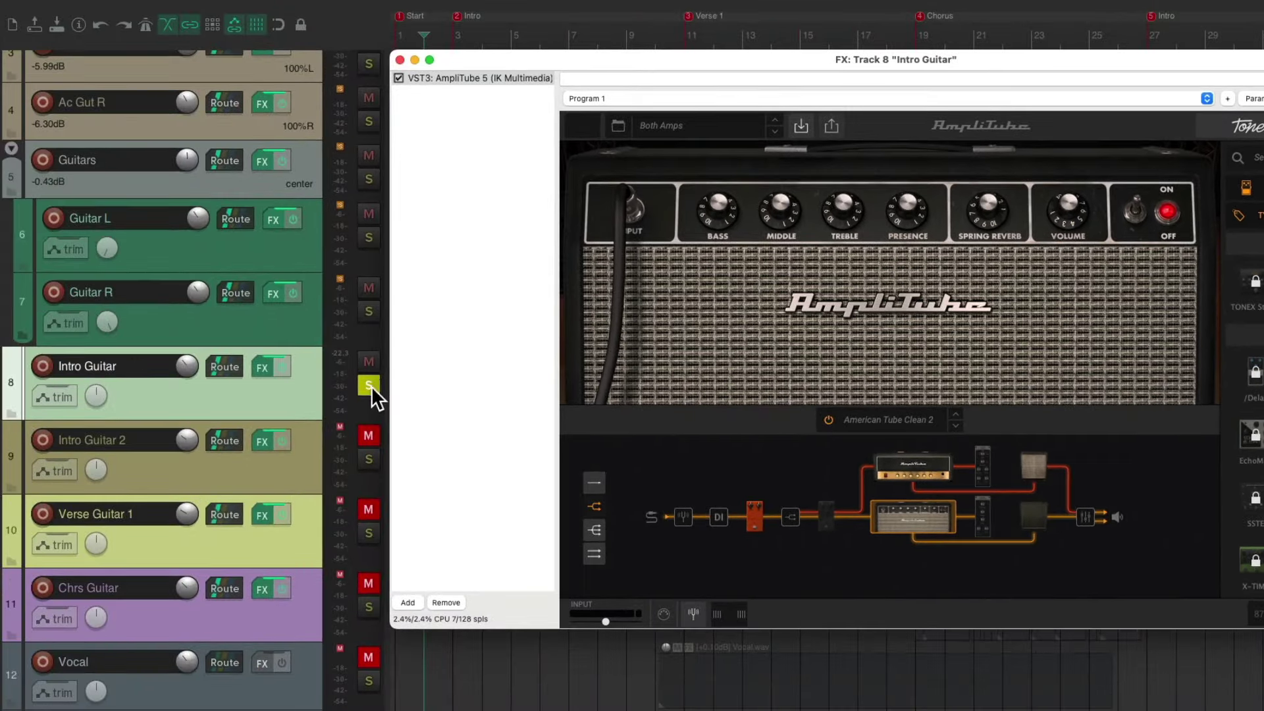
click(371, 385)
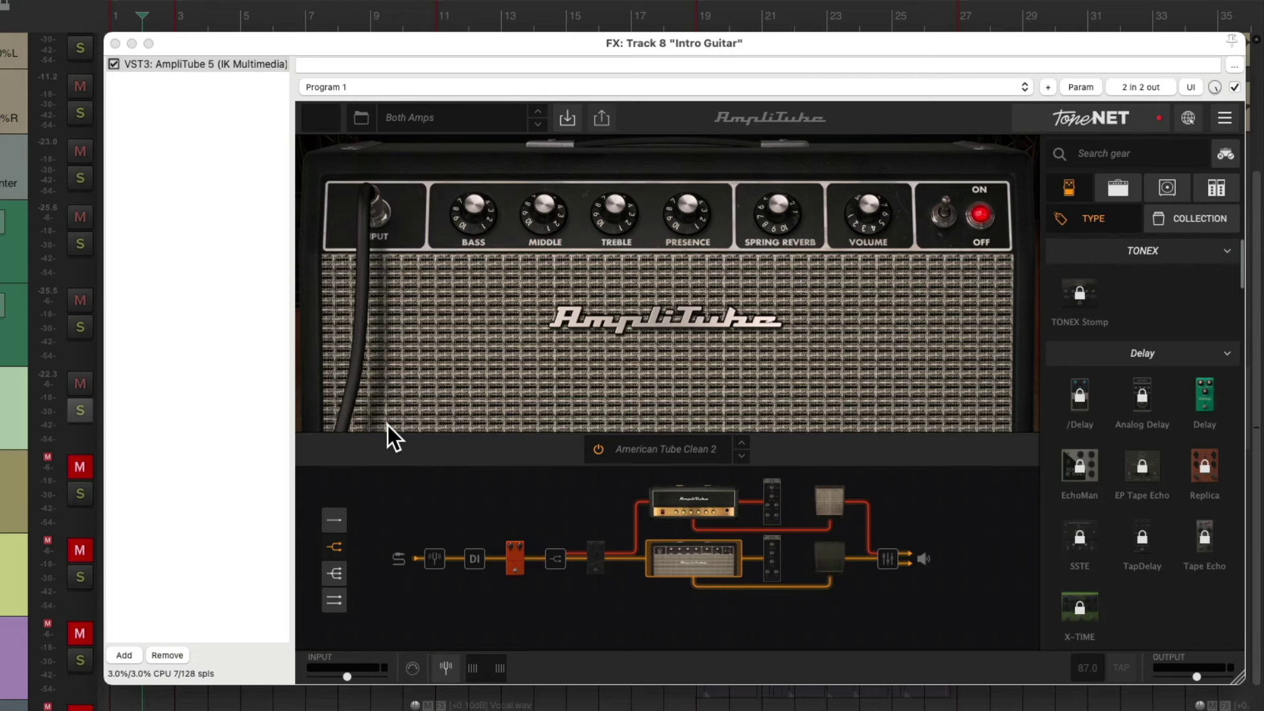
Add the JS: Delay w/Tempo Ping-Pong effect after AmpliTube on Intro Guitar and listen to it.
double_click(185, 183)
text(del)
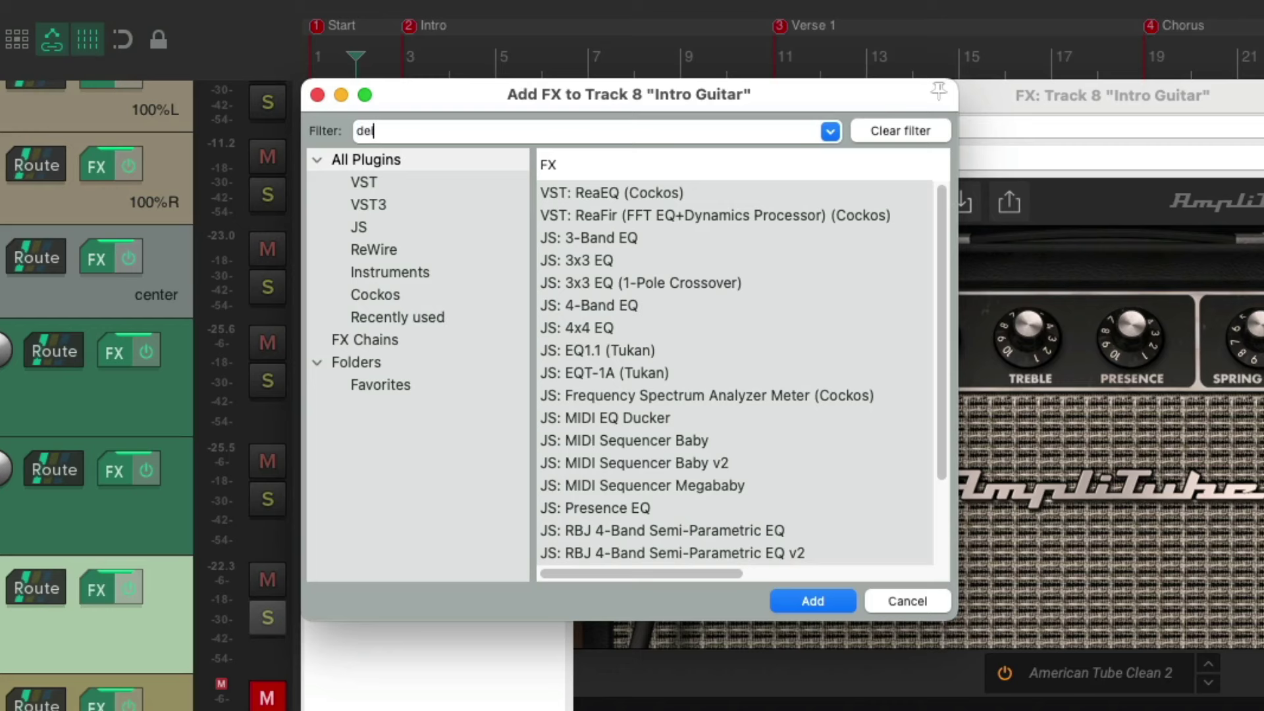
text(ay)
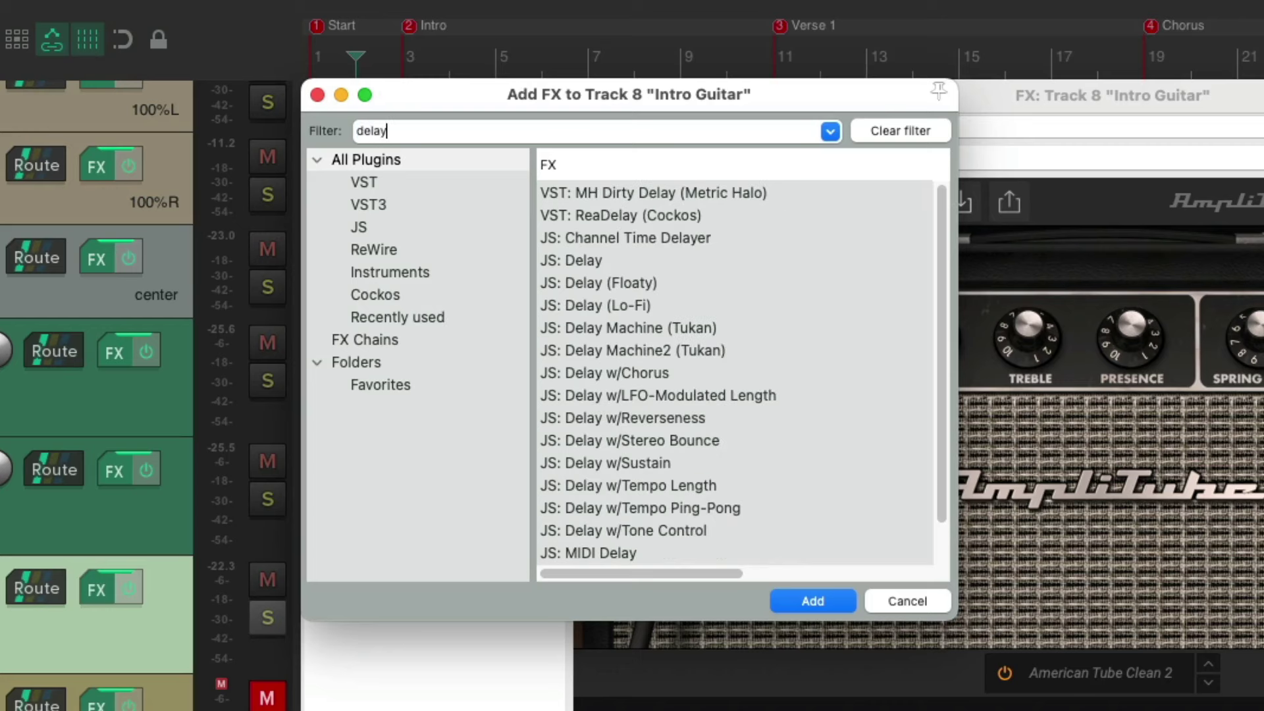
click(766, 514)
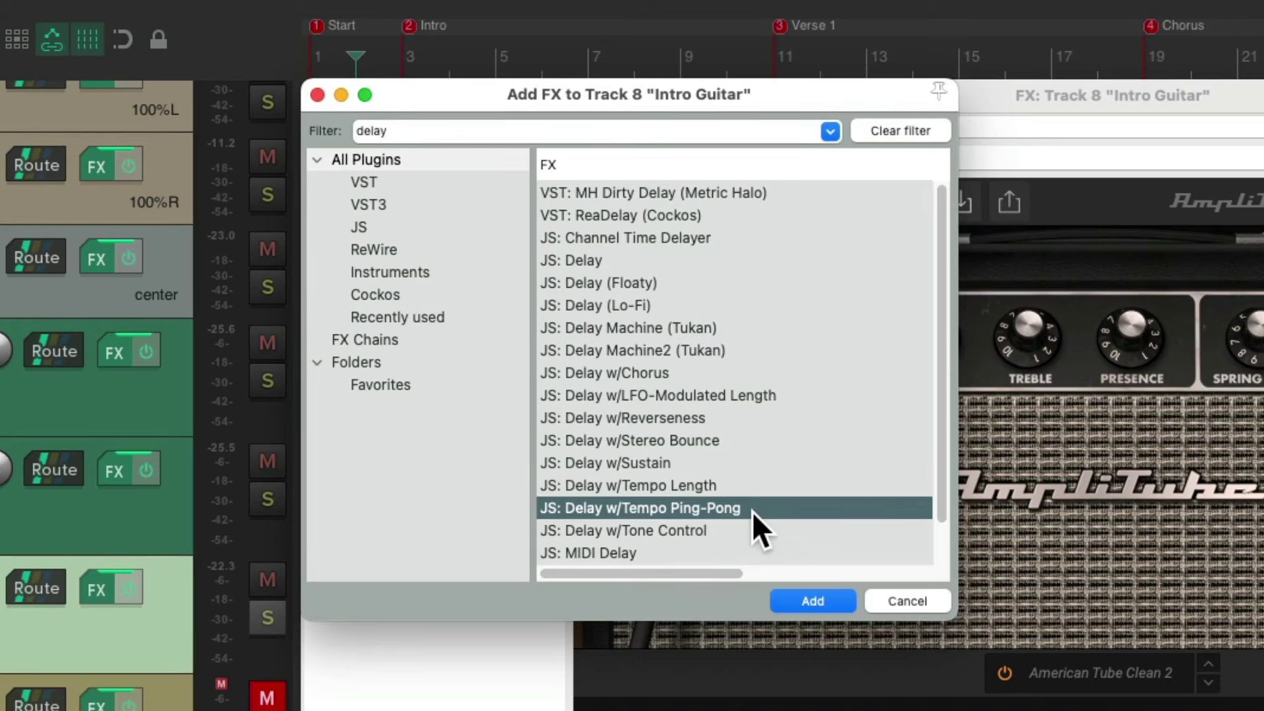
double_click(744, 508)
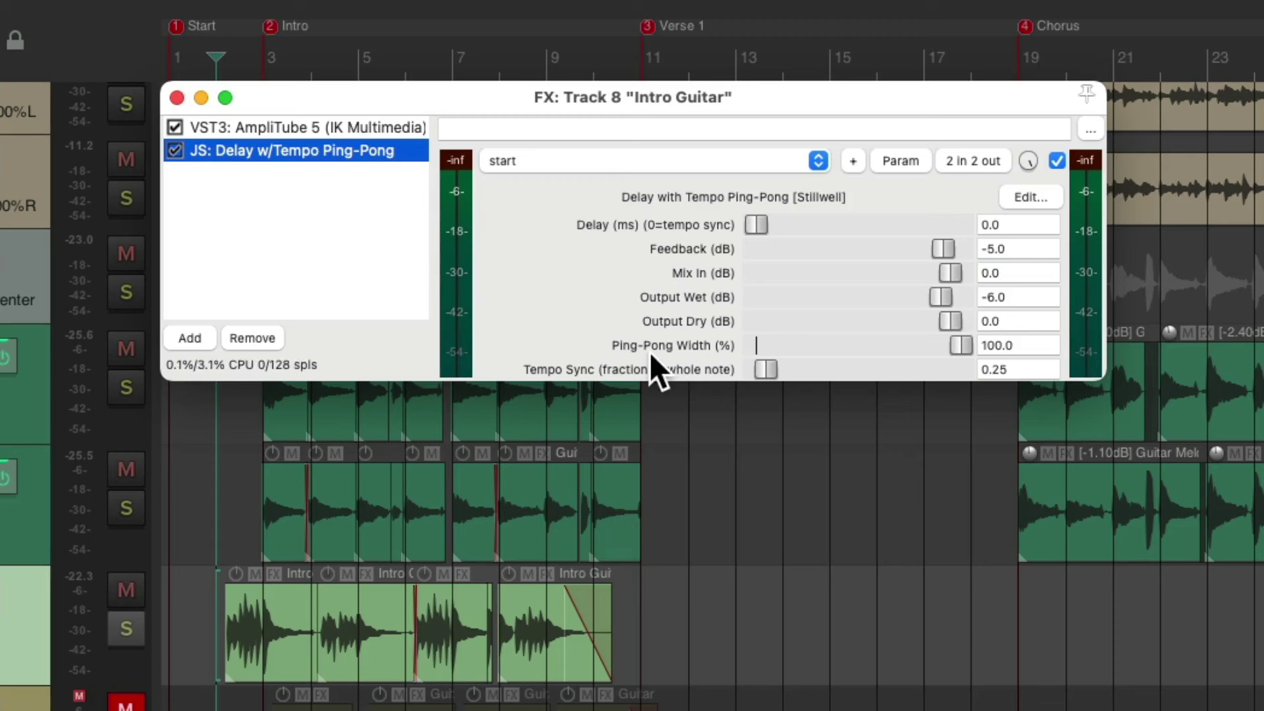
key(space)
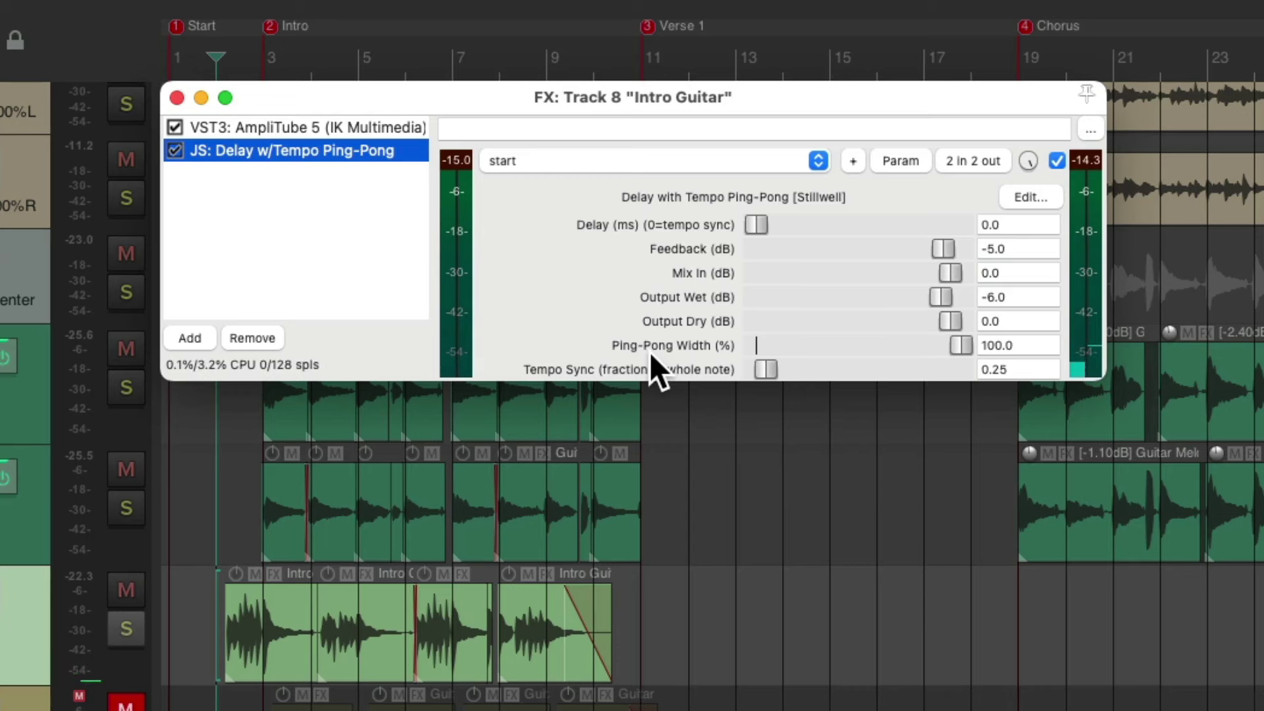
Add the ReaVerb plug-in after the ping-pong delay on the Intro Guitar track.
double_click(384, 242)
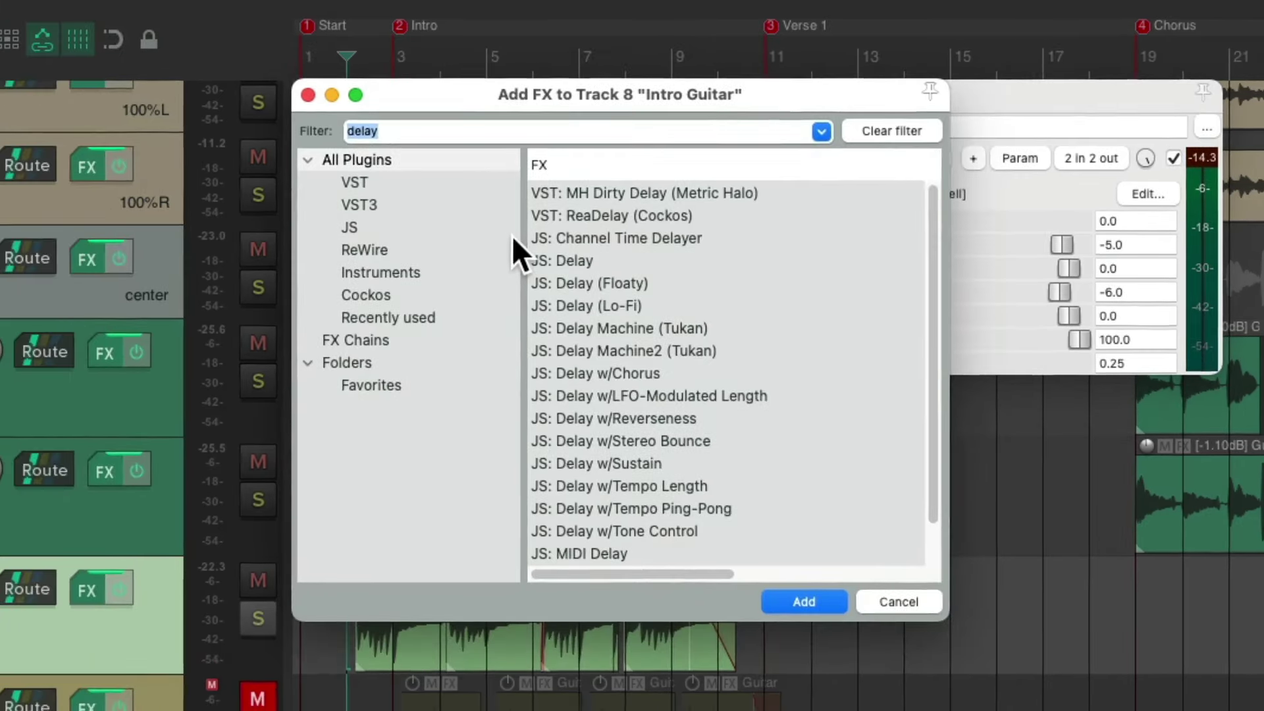
text(verb)
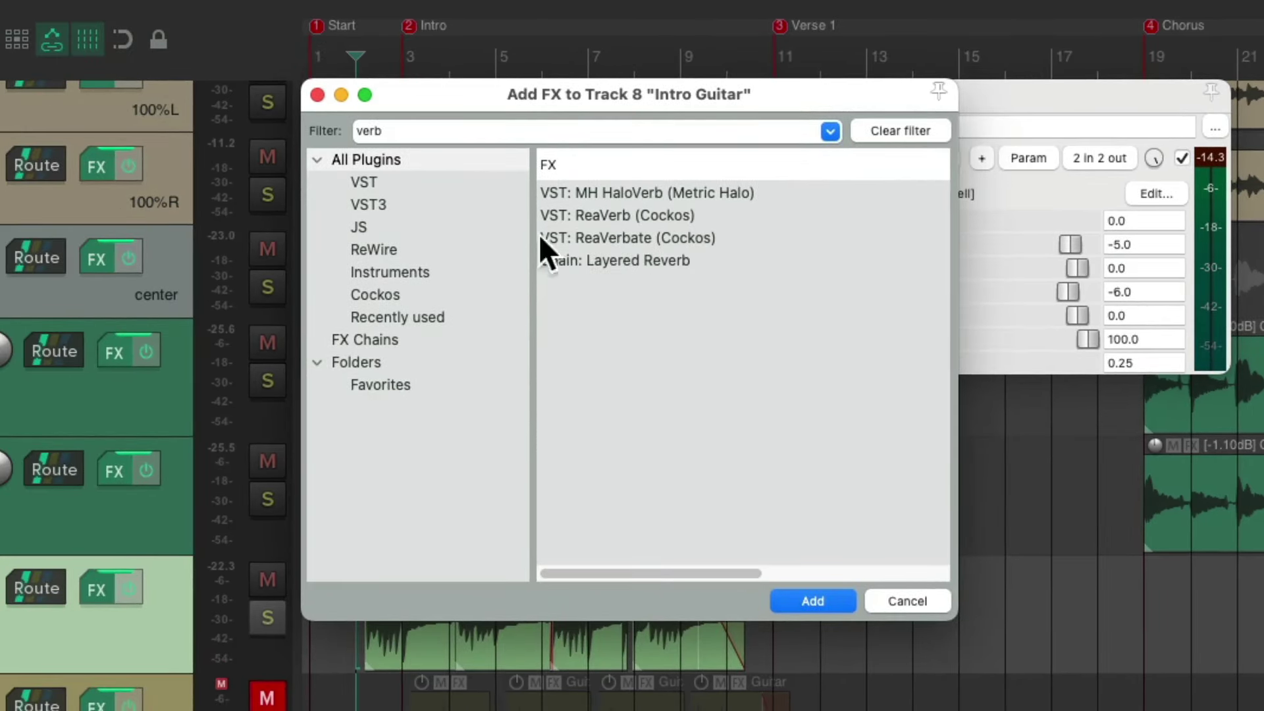
click(742, 212)
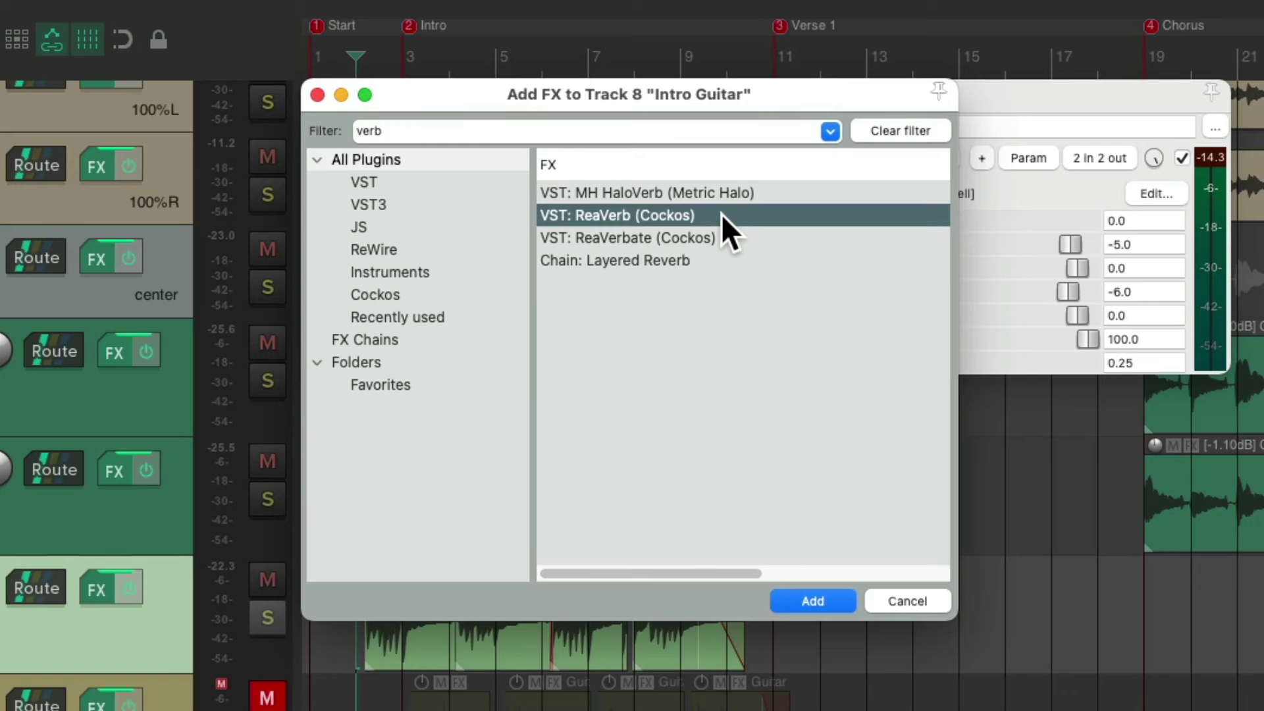
double_click(721, 213)
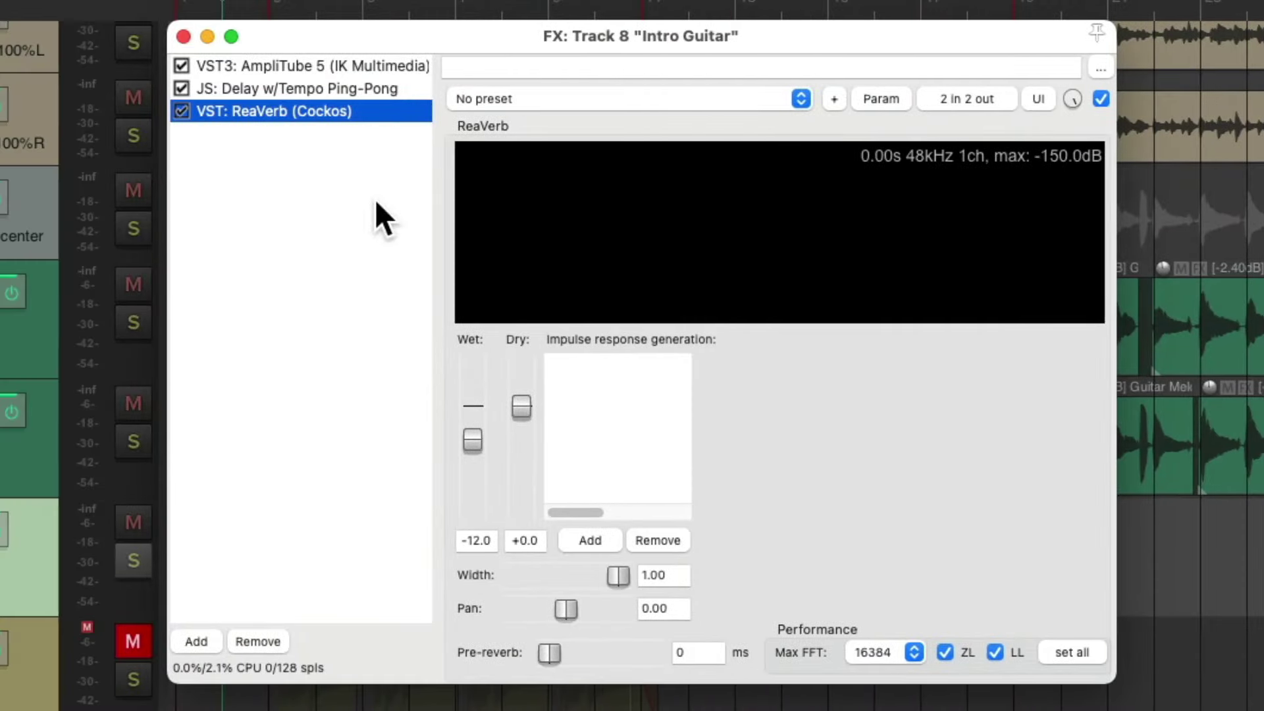
Load the A Plate.aif impulse response from the Big Gee's Lexicon 480L folder into ReaVerb.
click(591, 539)
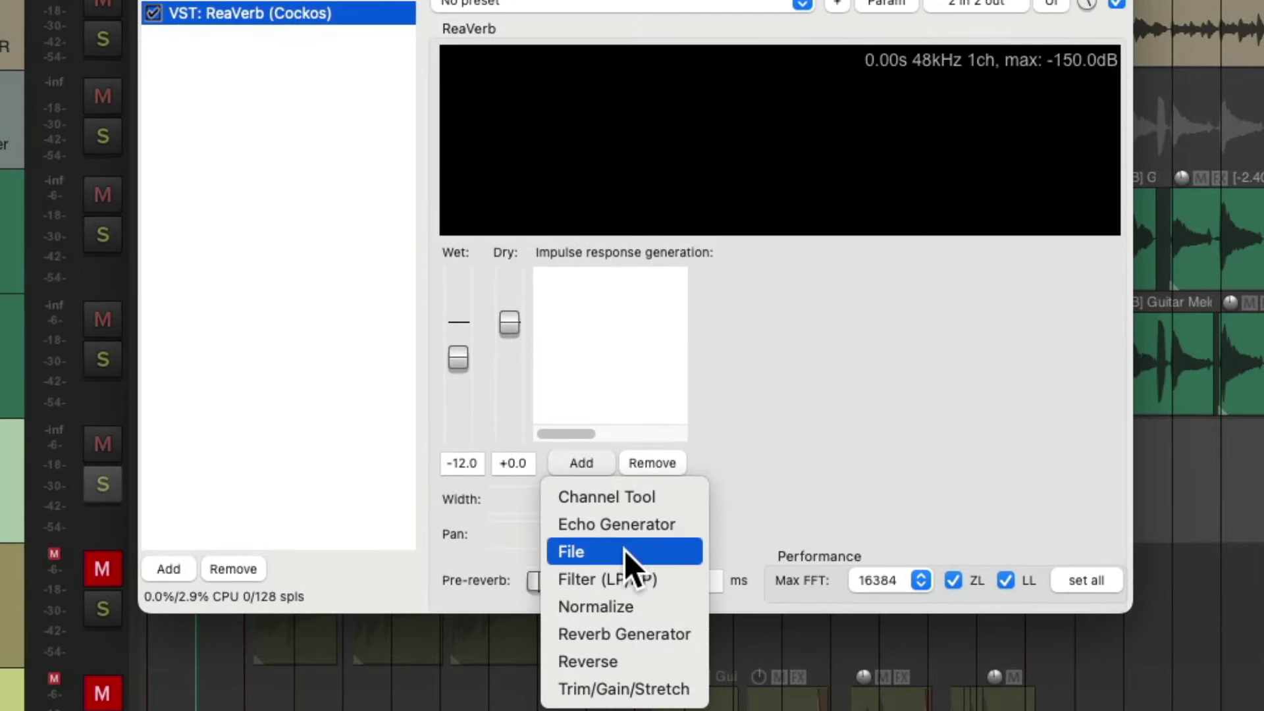
click(623, 550)
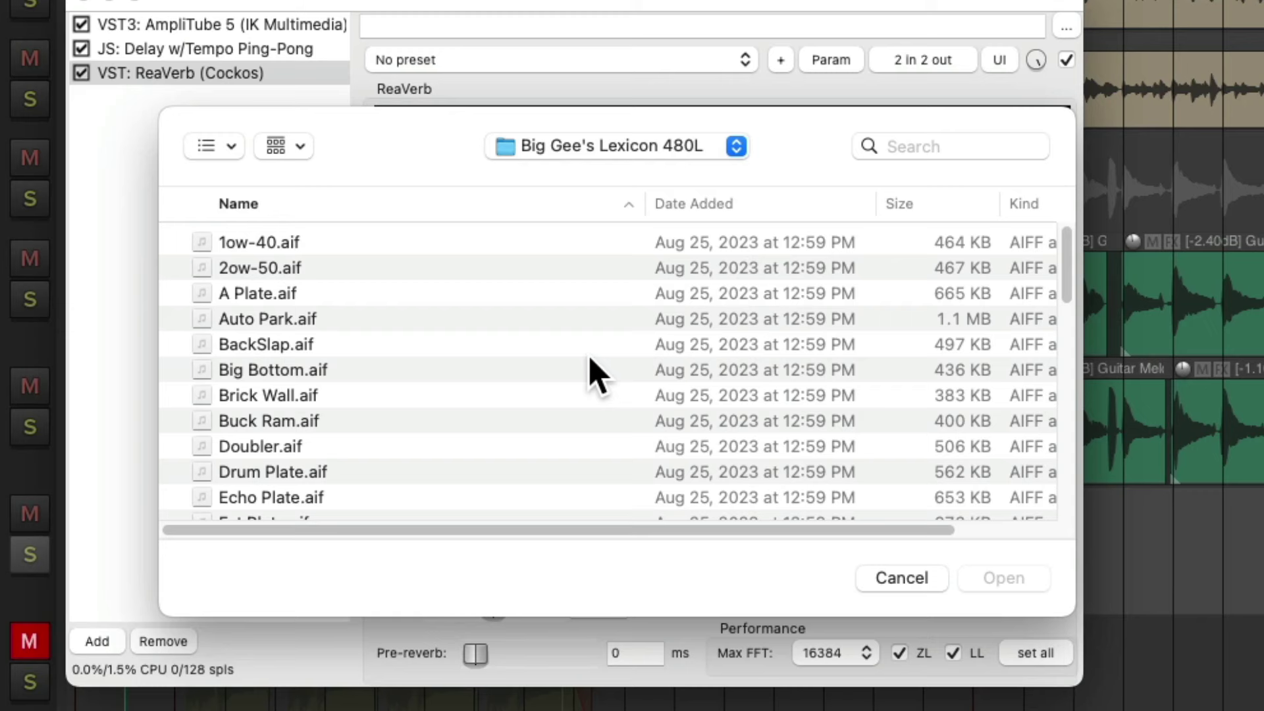
click(387, 294)
double_click(362, 294)
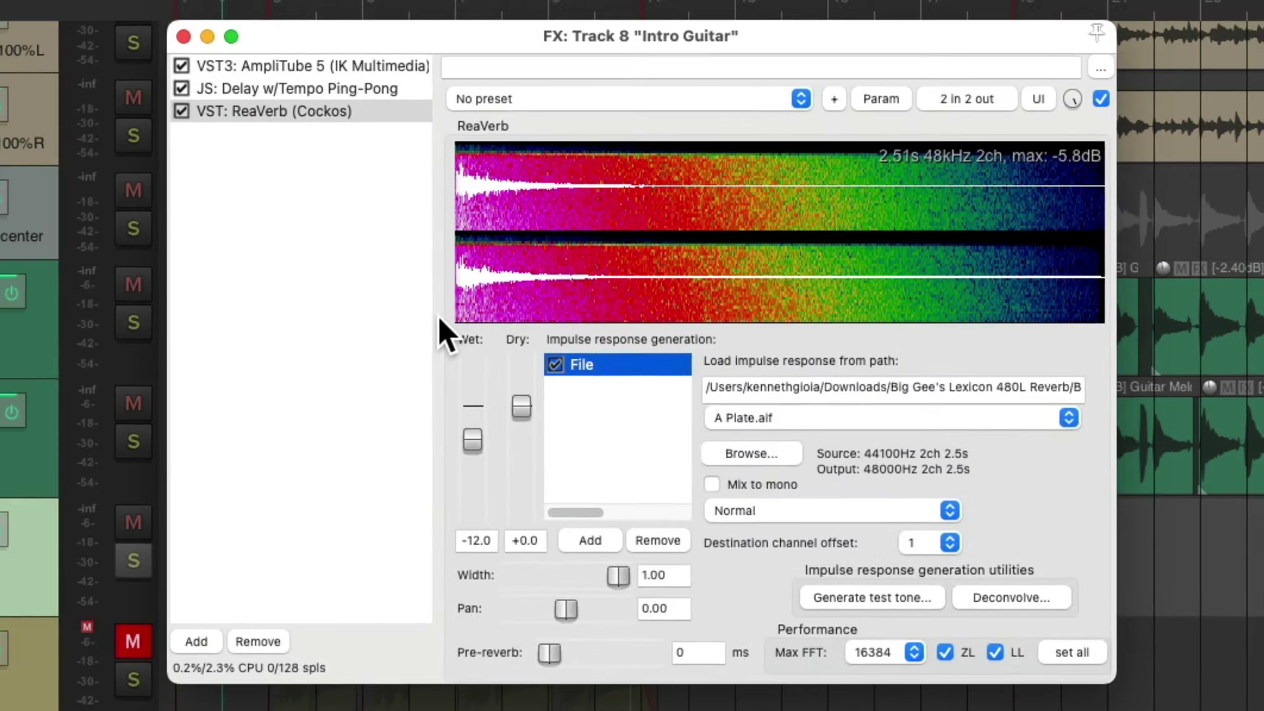
Lower ReaVerb's wet level while auditioning Intro Guitar in solo, and unsolo the track.
click(132, 560)
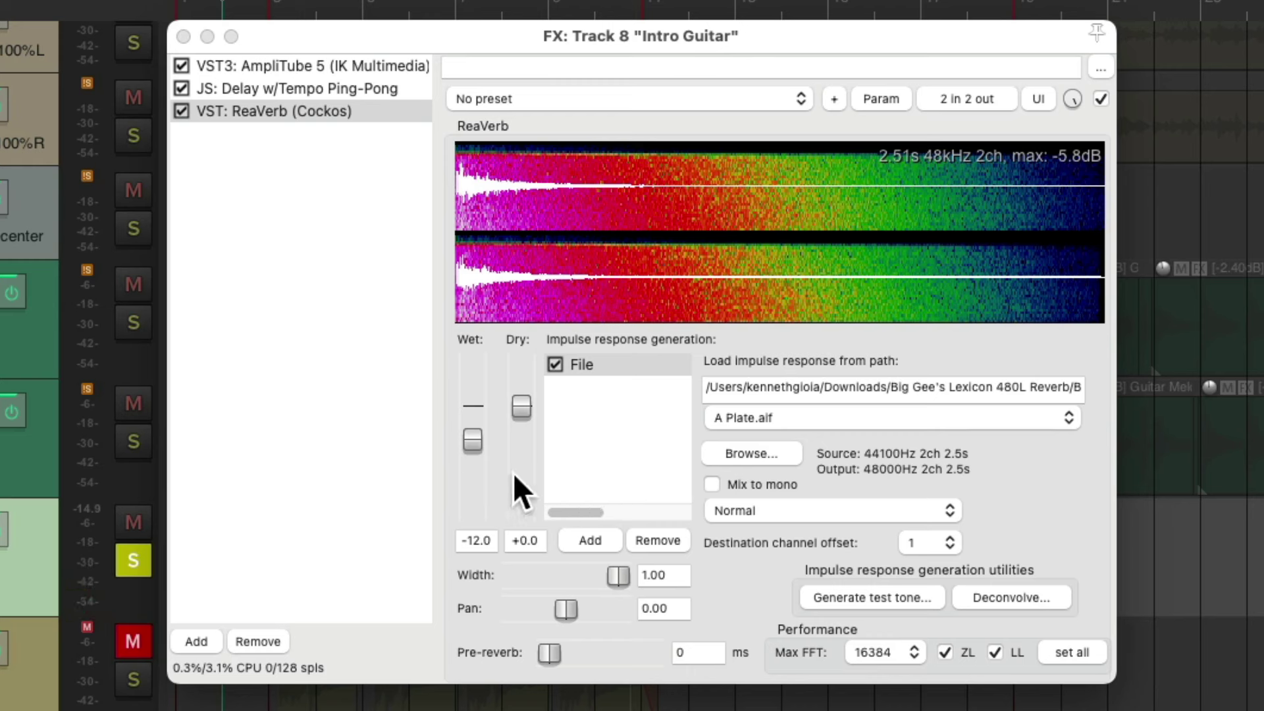
drag(467, 443, 472, 460)
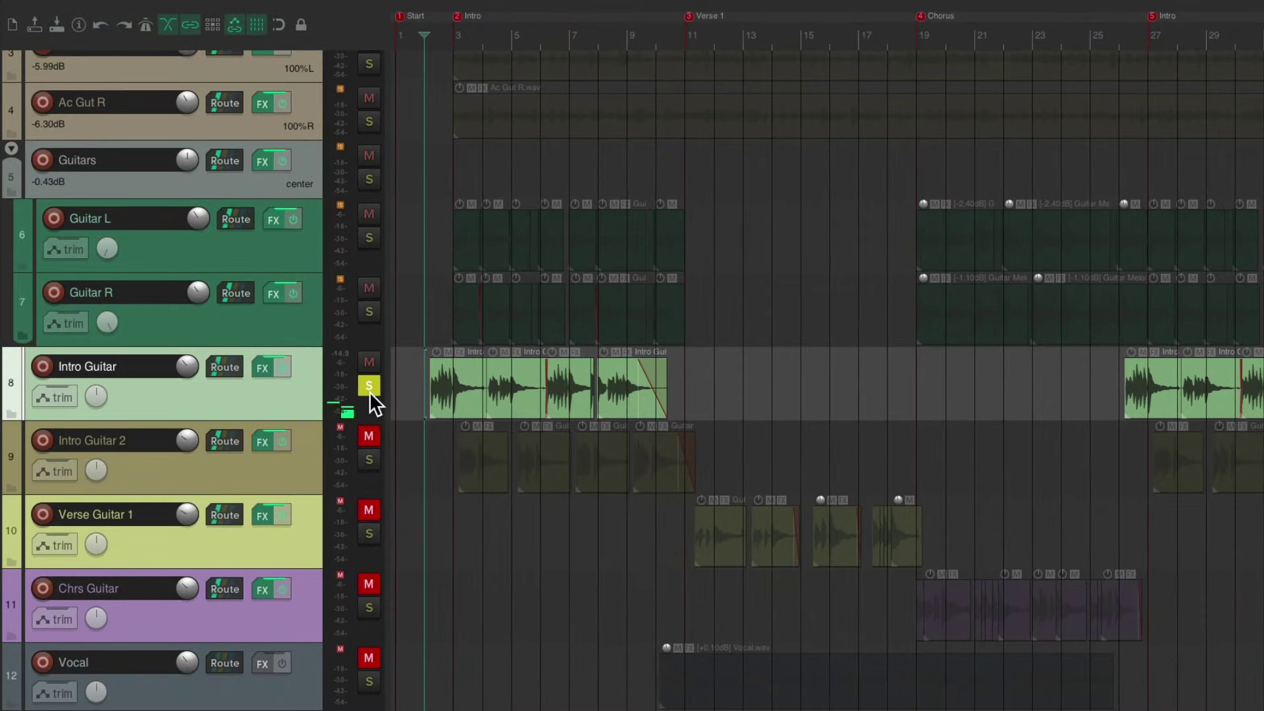
click(369, 386)
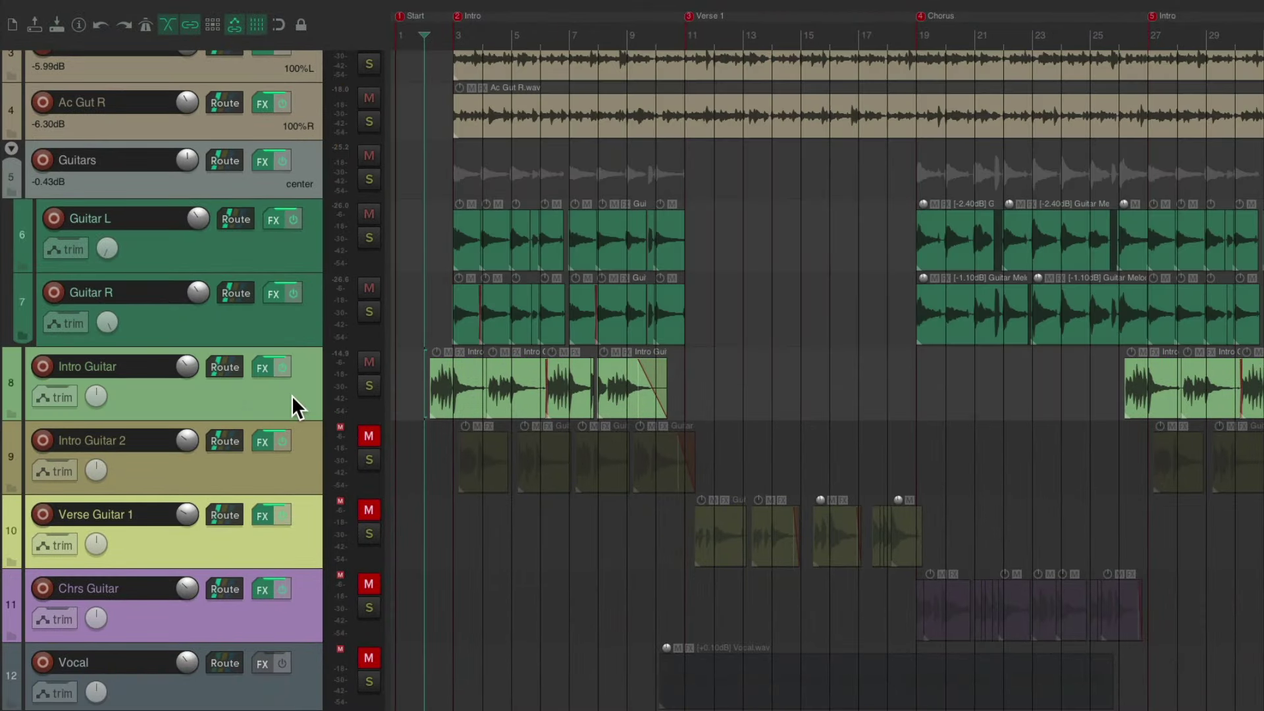
Fine-tune the Intro Guitar fader in the mixer while playing the full mix.
key(ctrl+m)
key(space)
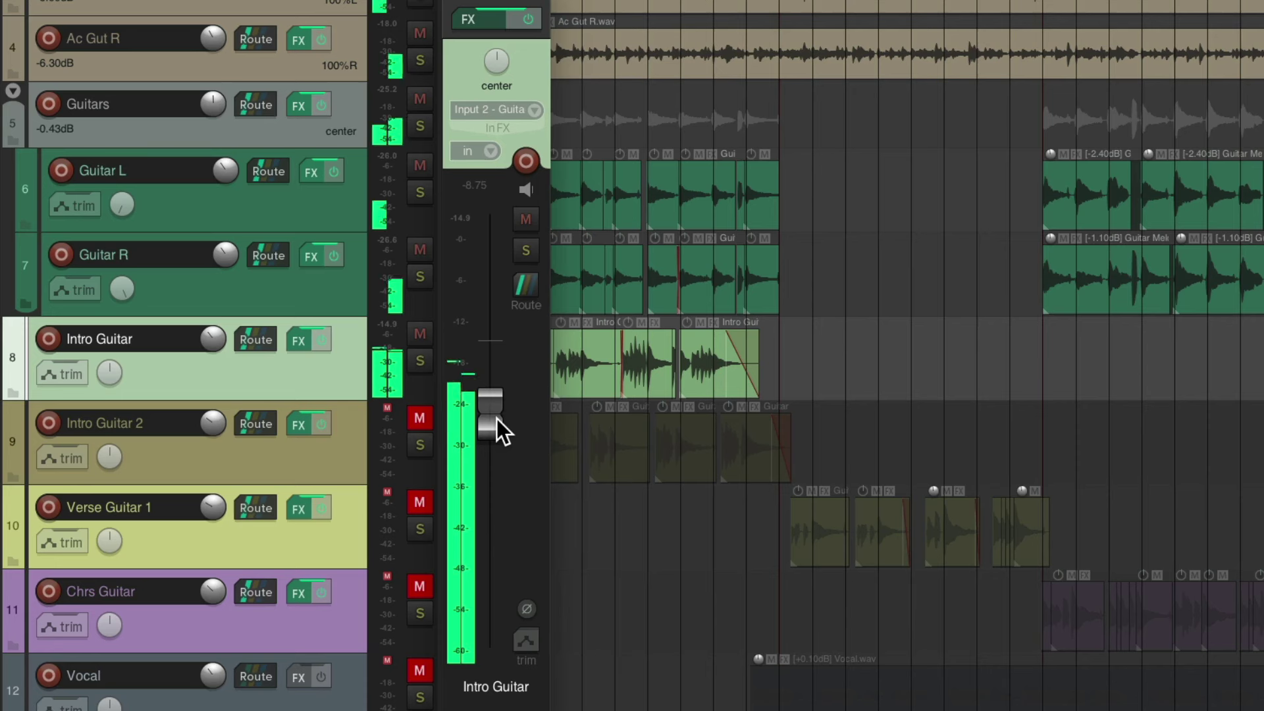
drag(497, 417, 492, 422)
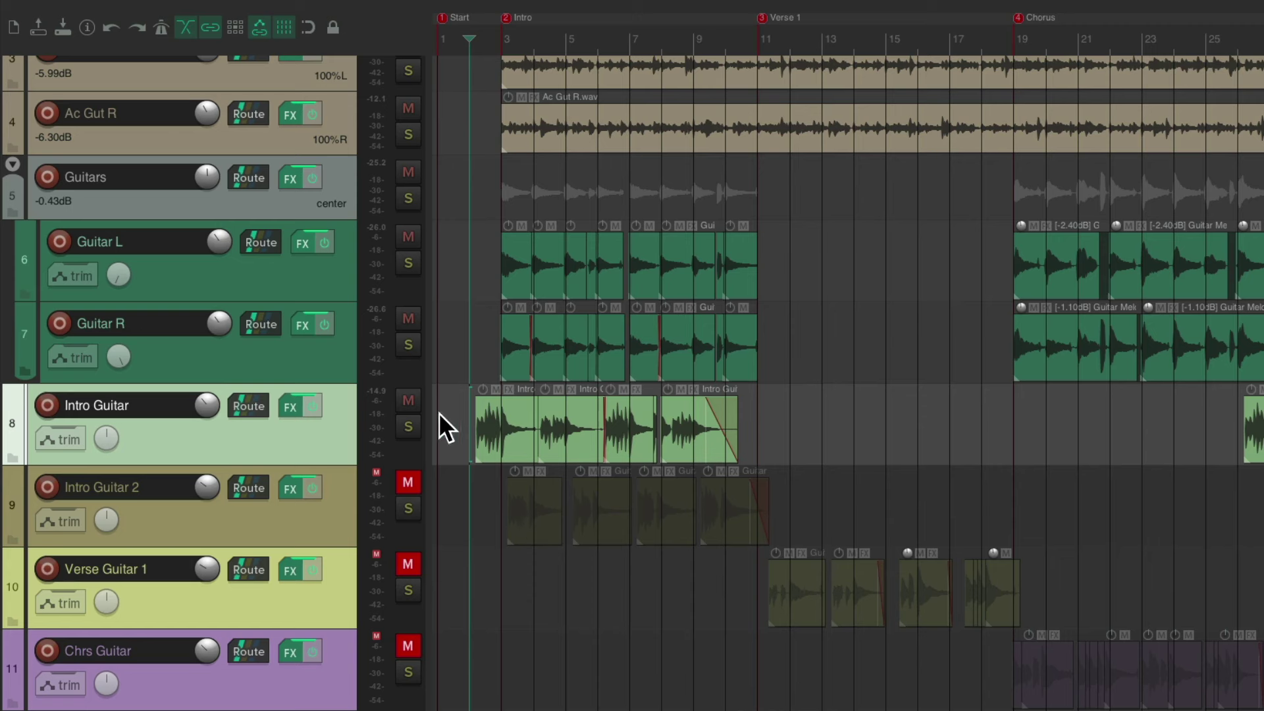
Mute Intro Guitar, unmute Intro Guitar 2, and play the mix from bar 3.
click(406, 402)
click(408, 479)
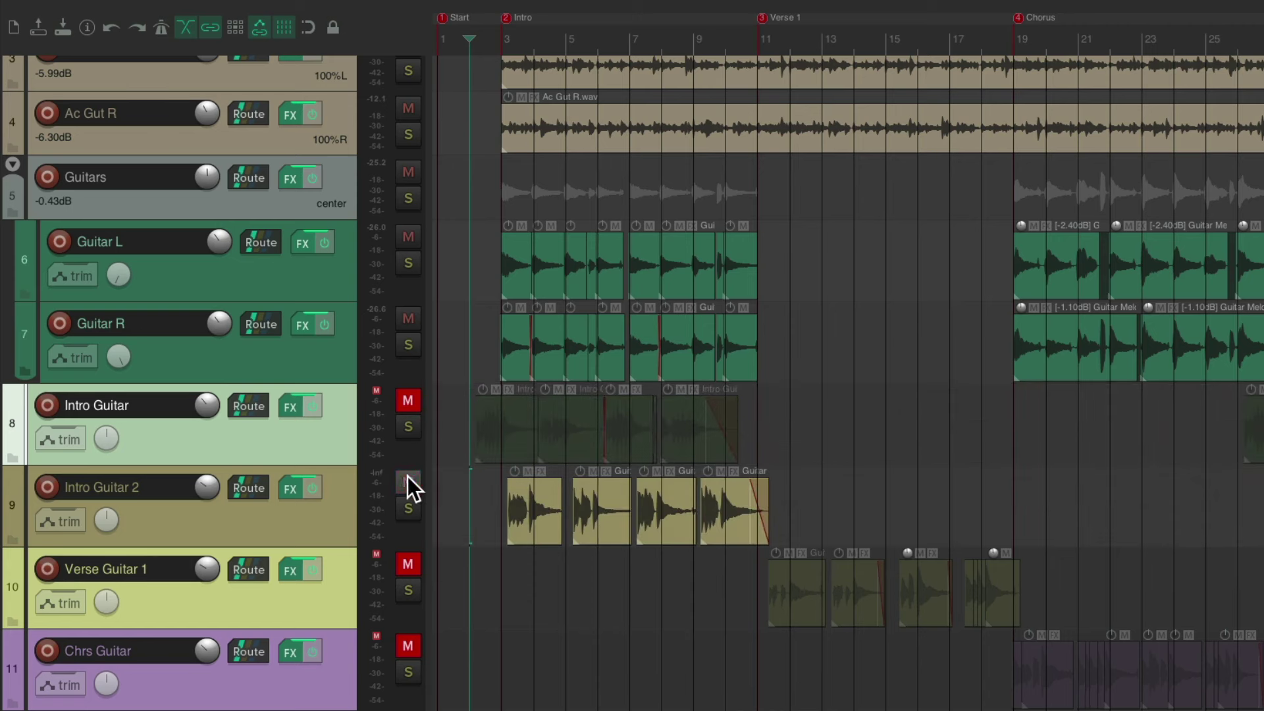
click(511, 40)
key(space)
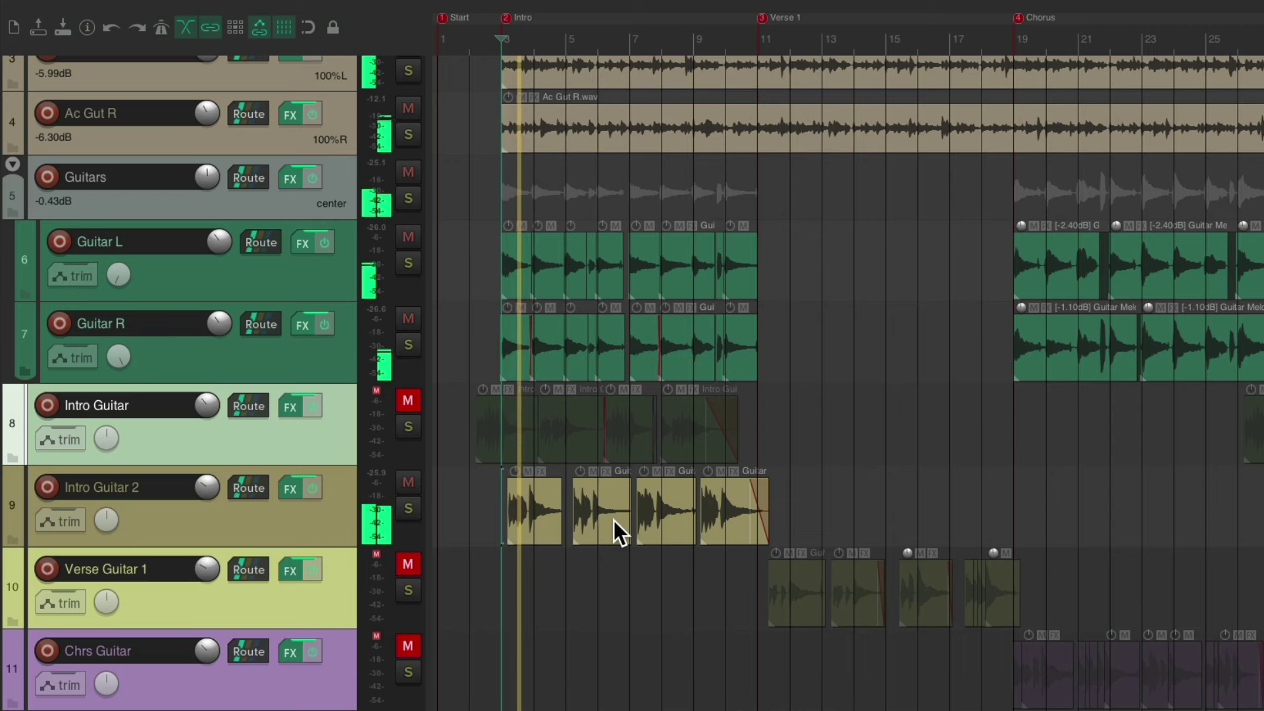
Show the Intro Guitar 2 channel in the mixer, set its fader to -11.2 dB, and stop playback.
click(316, 516)
key(super+m)
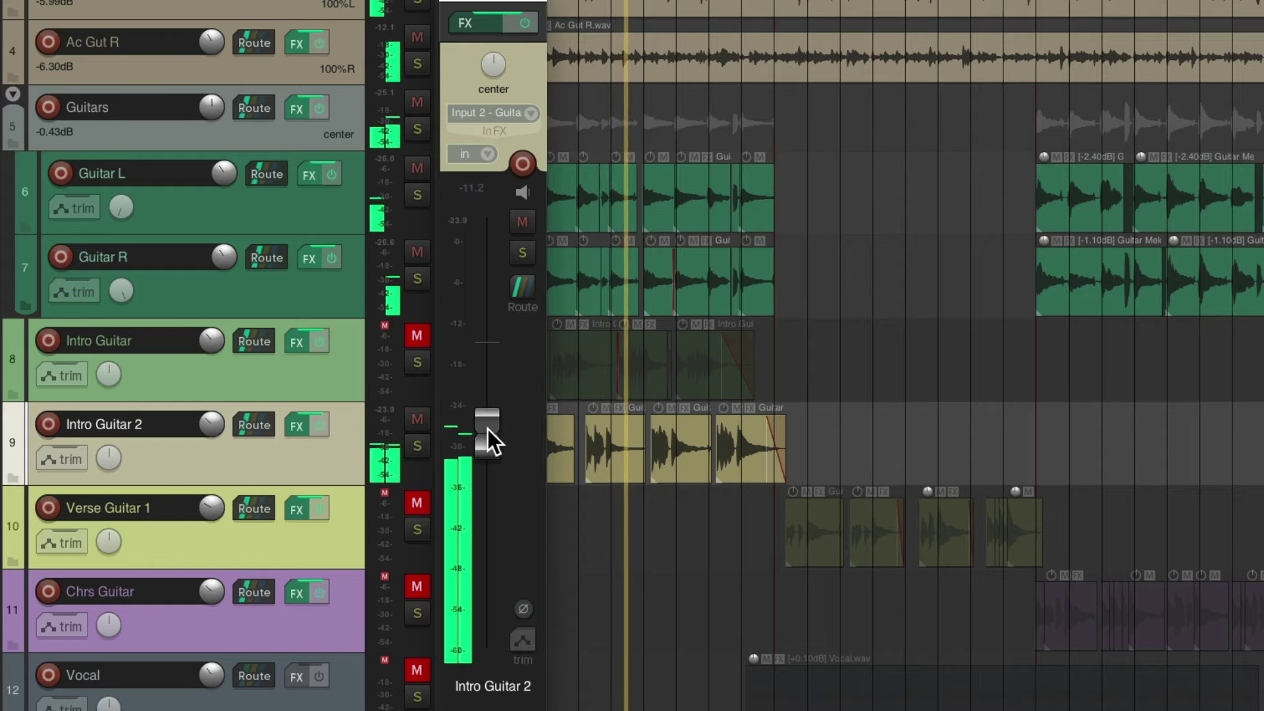
key(space)
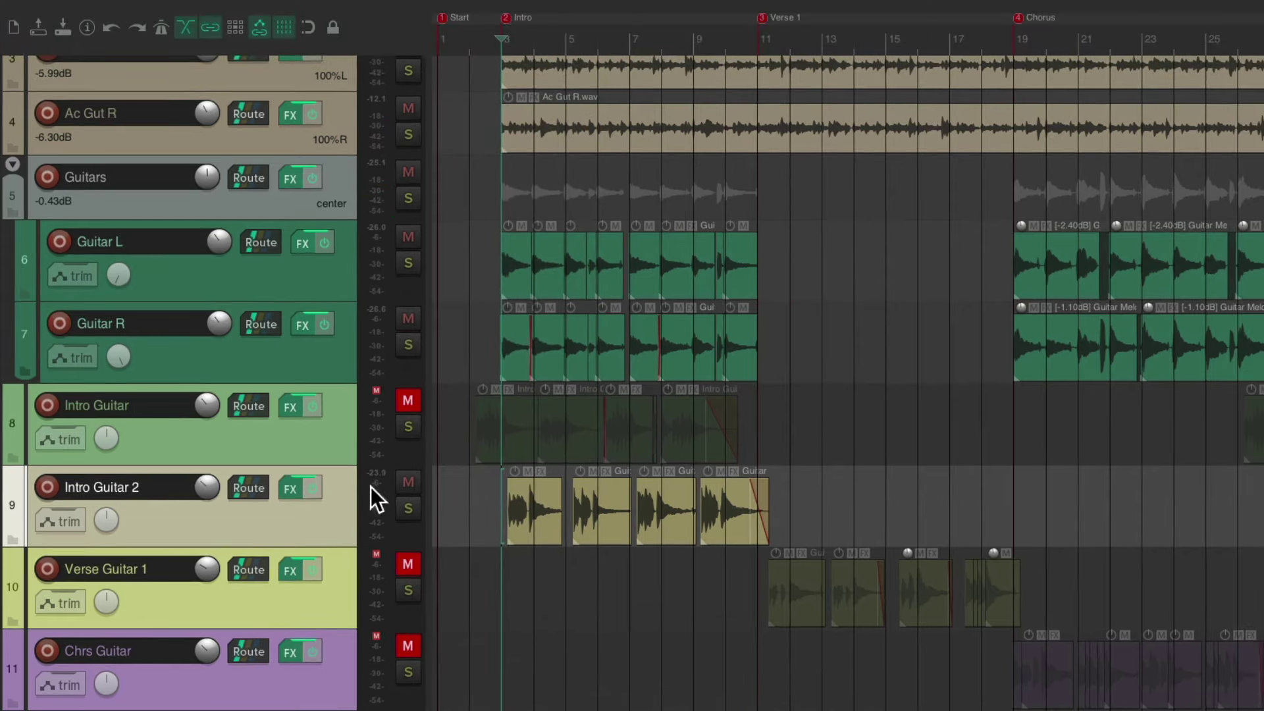
Add JS: Delay w/Tempo Ping-Pong to the Intro Guitar 2 effects and audition it in the mix and in solo.
click(288, 490)
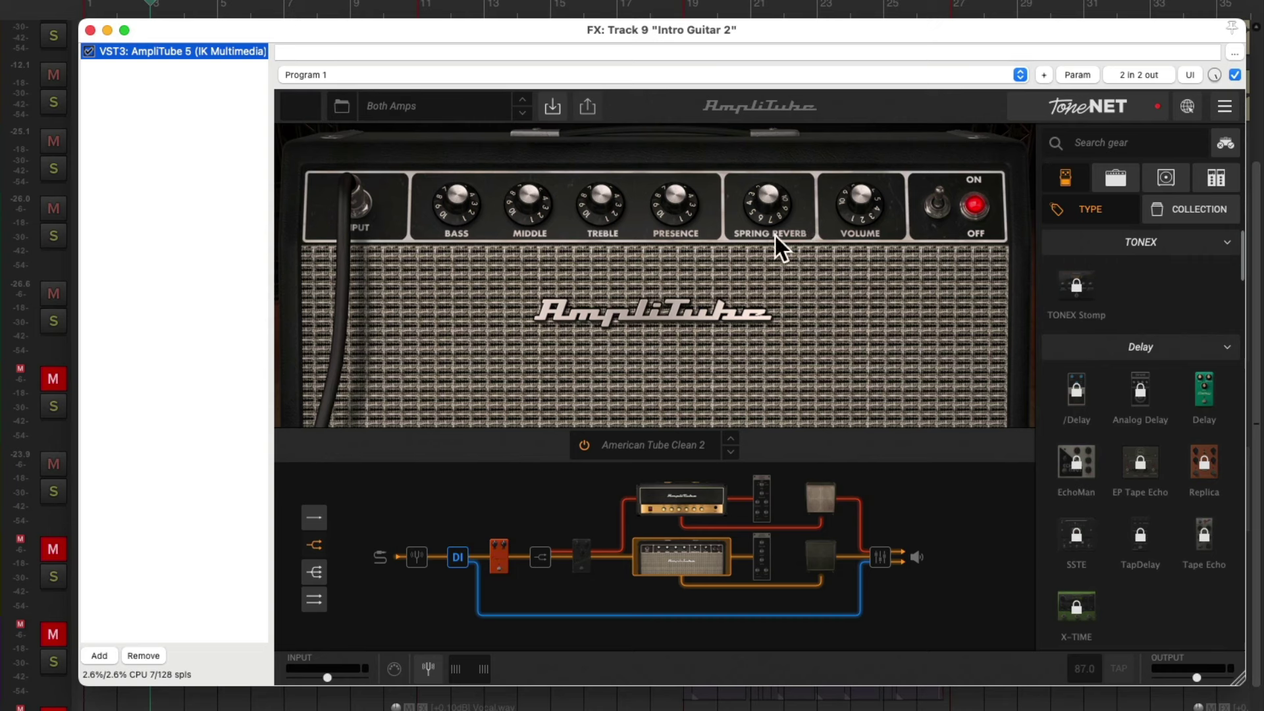
double_click(199, 137)
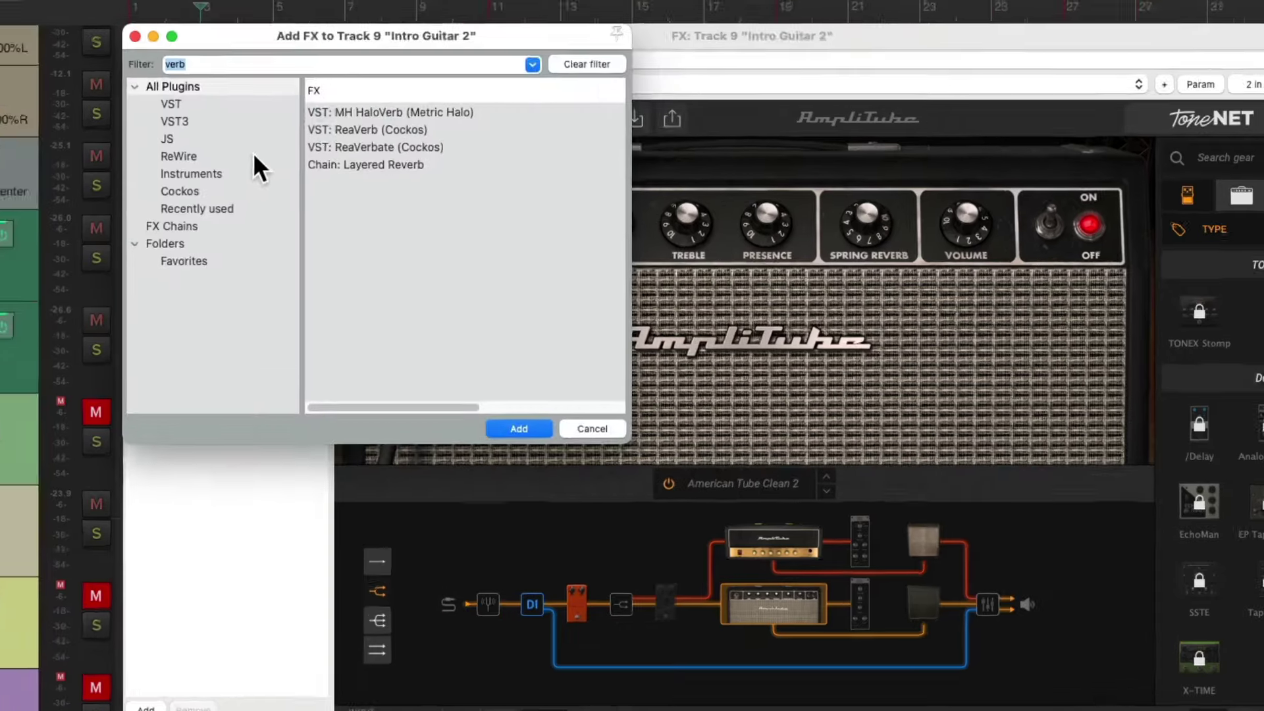
text(delay)
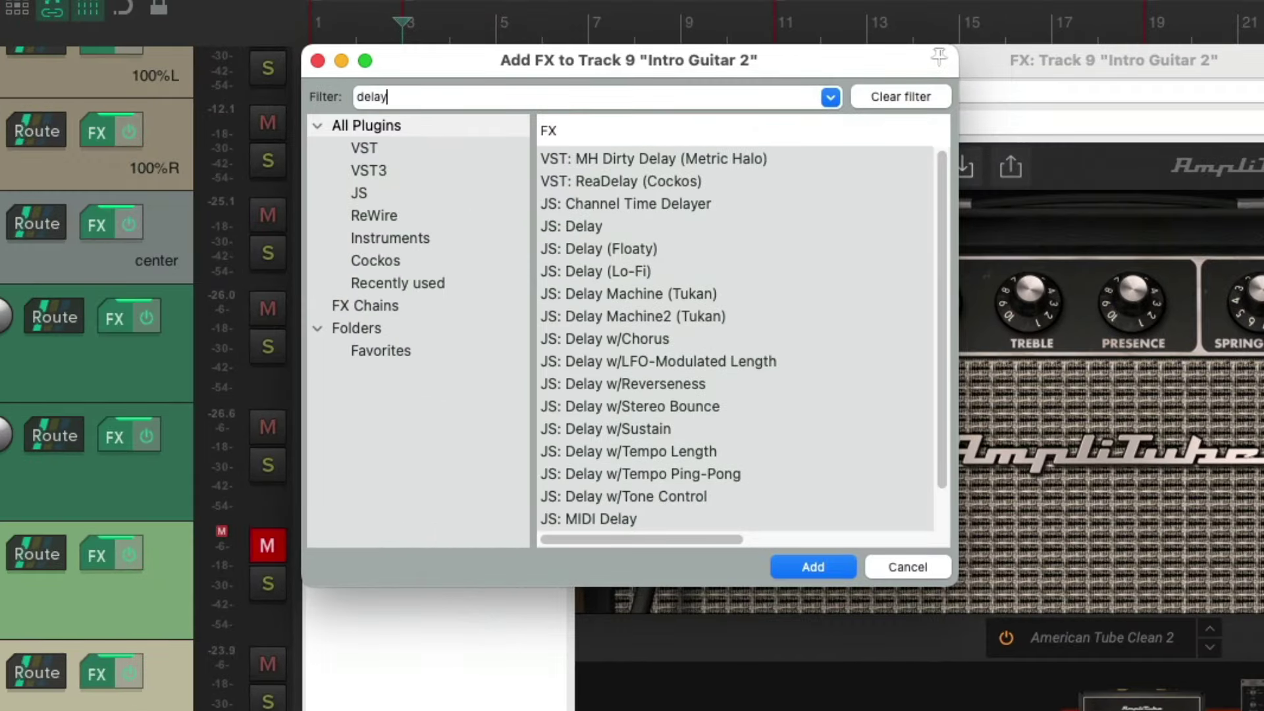
click(770, 471)
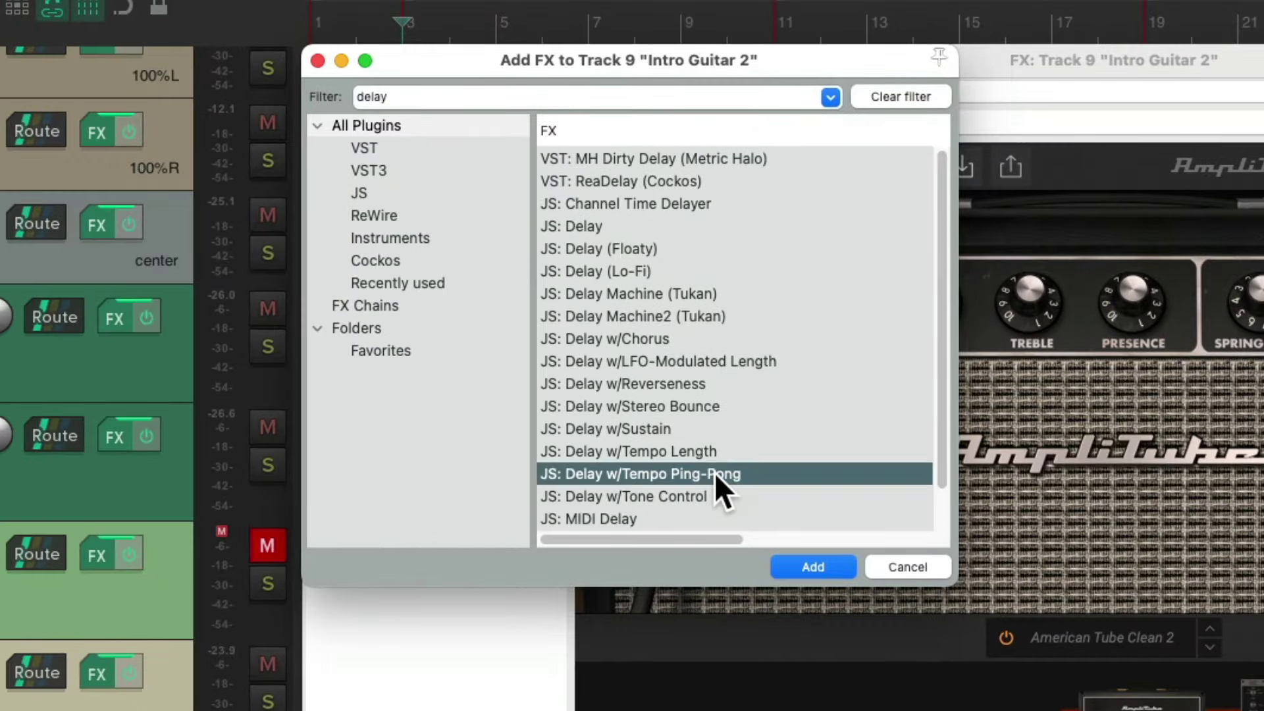
double_click(714, 472)
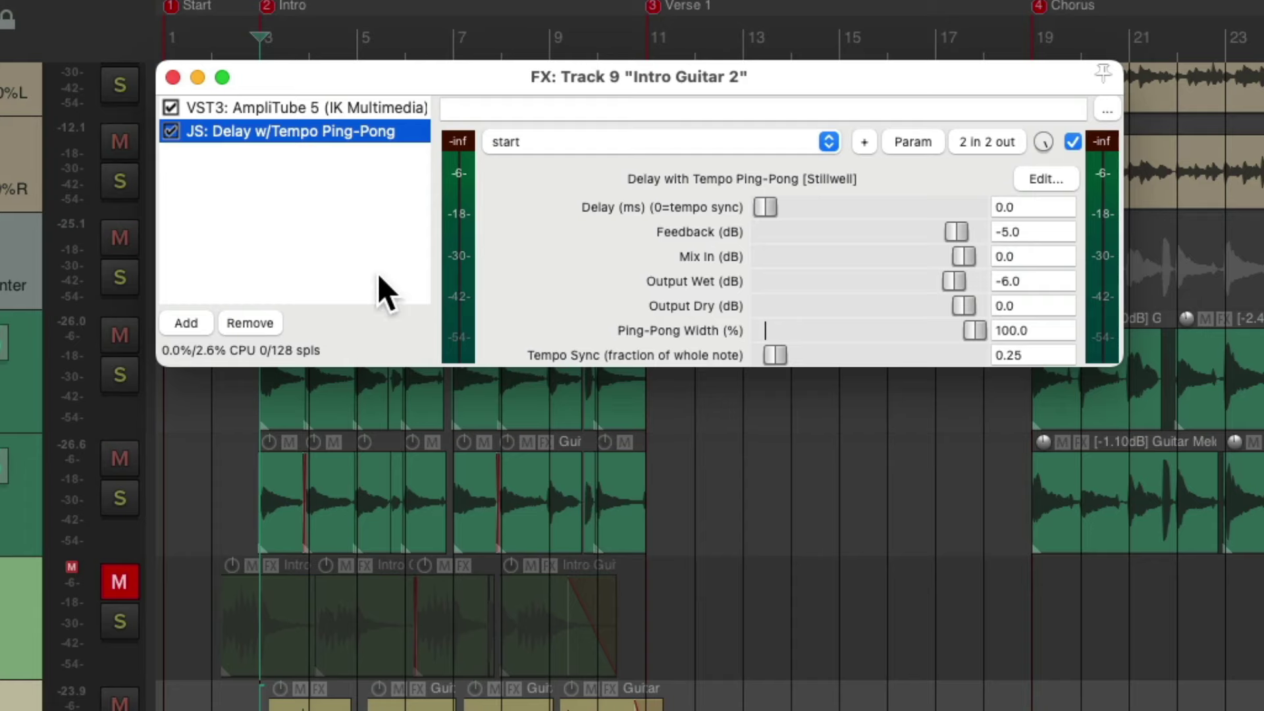
key(space)
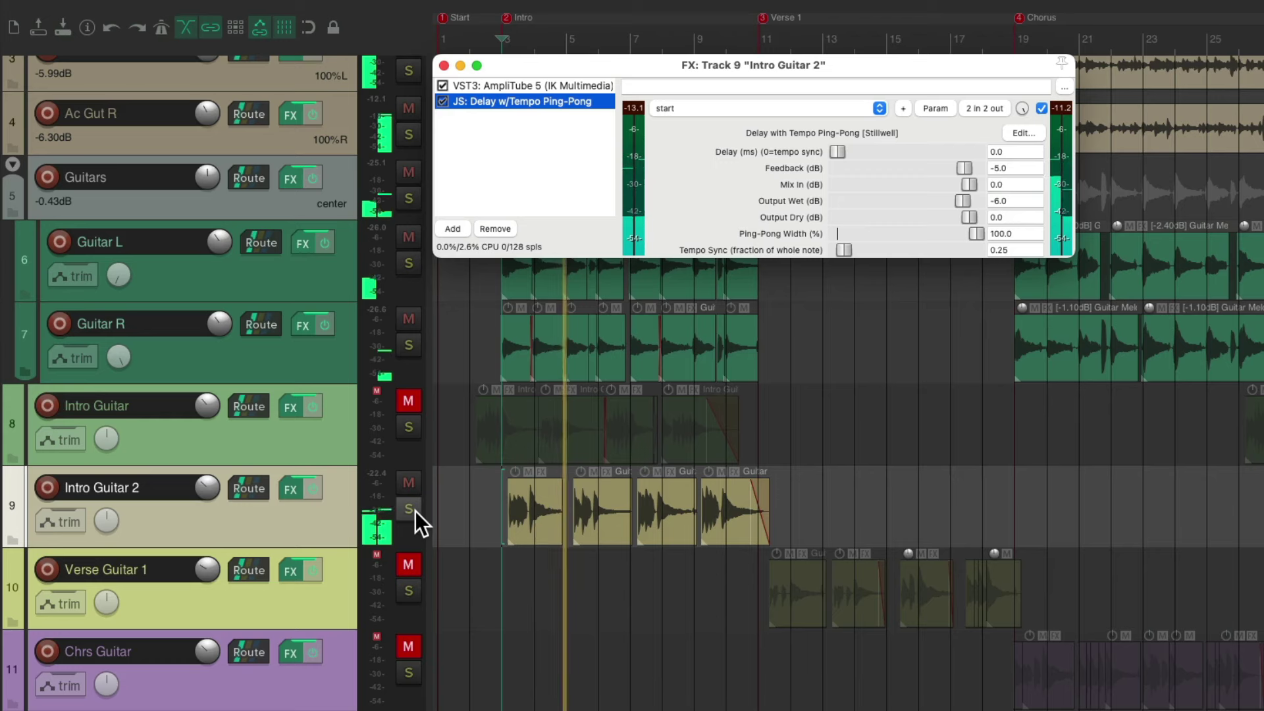
click(414, 510)
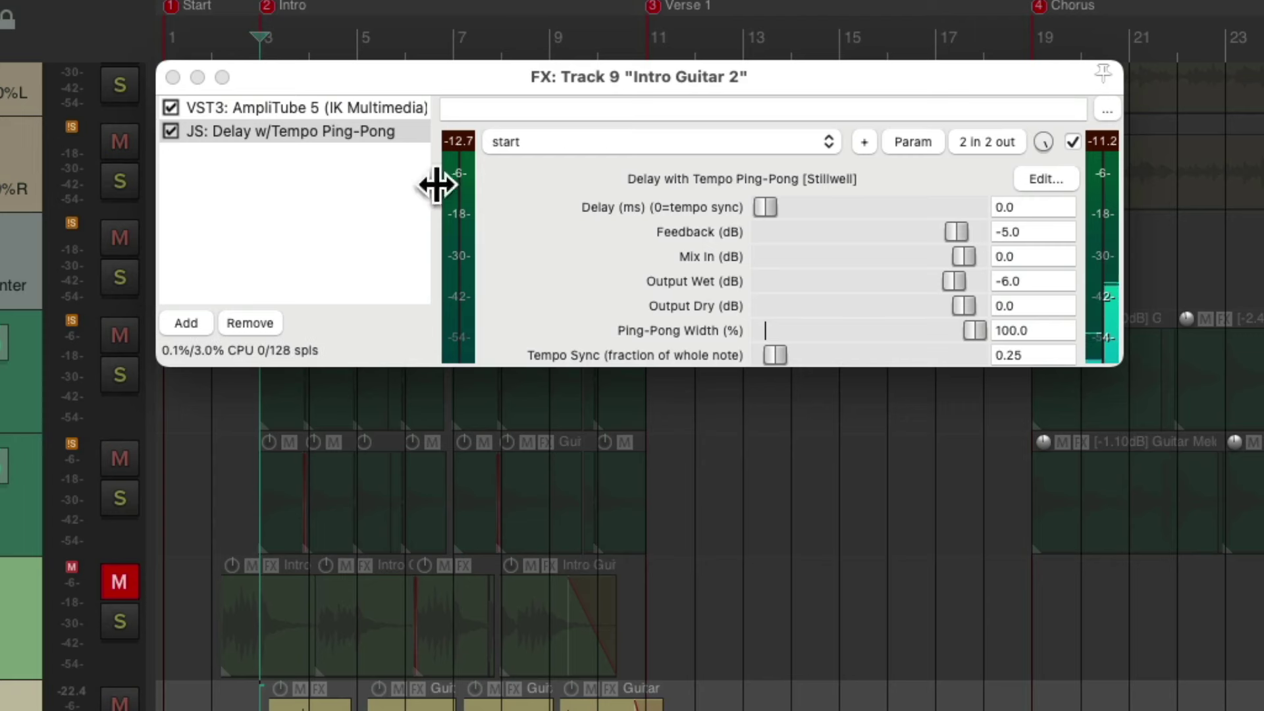
Add the ReaVerb plug-in after the ping-pong delay on Intro Guitar 2.
double_click(340, 180)
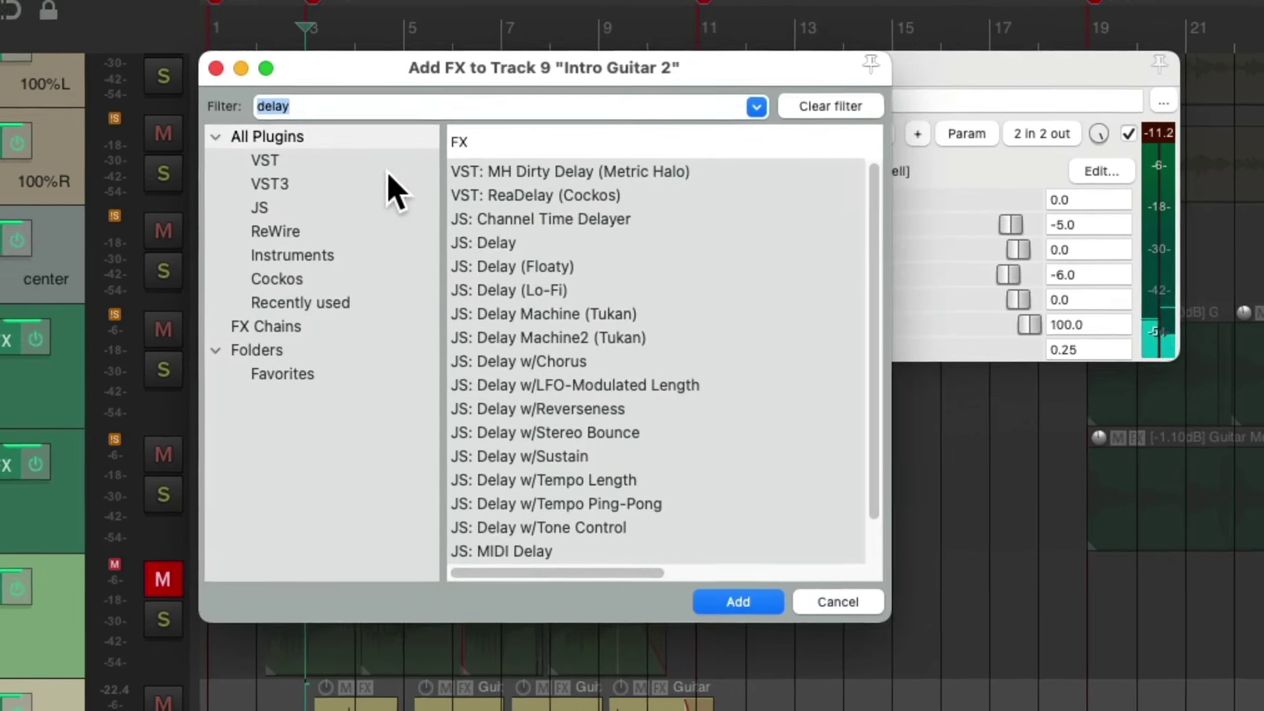
text(verb)
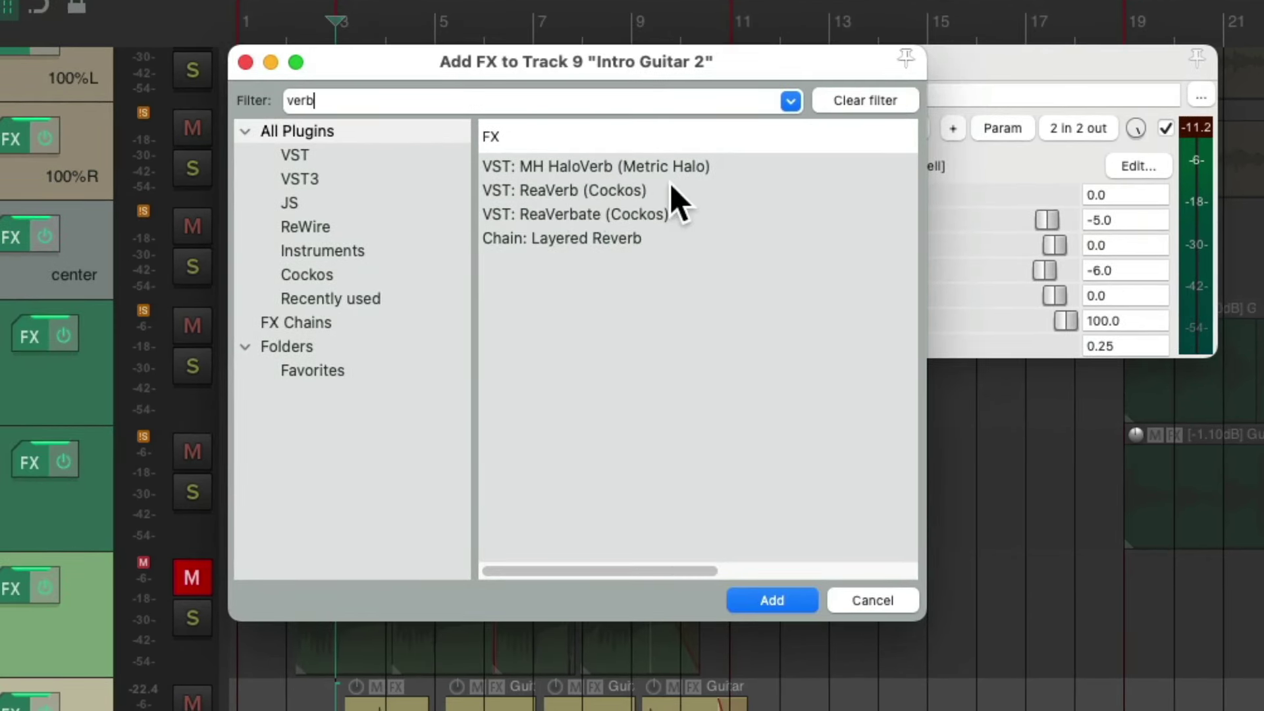
click(674, 190)
double_click(674, 189)
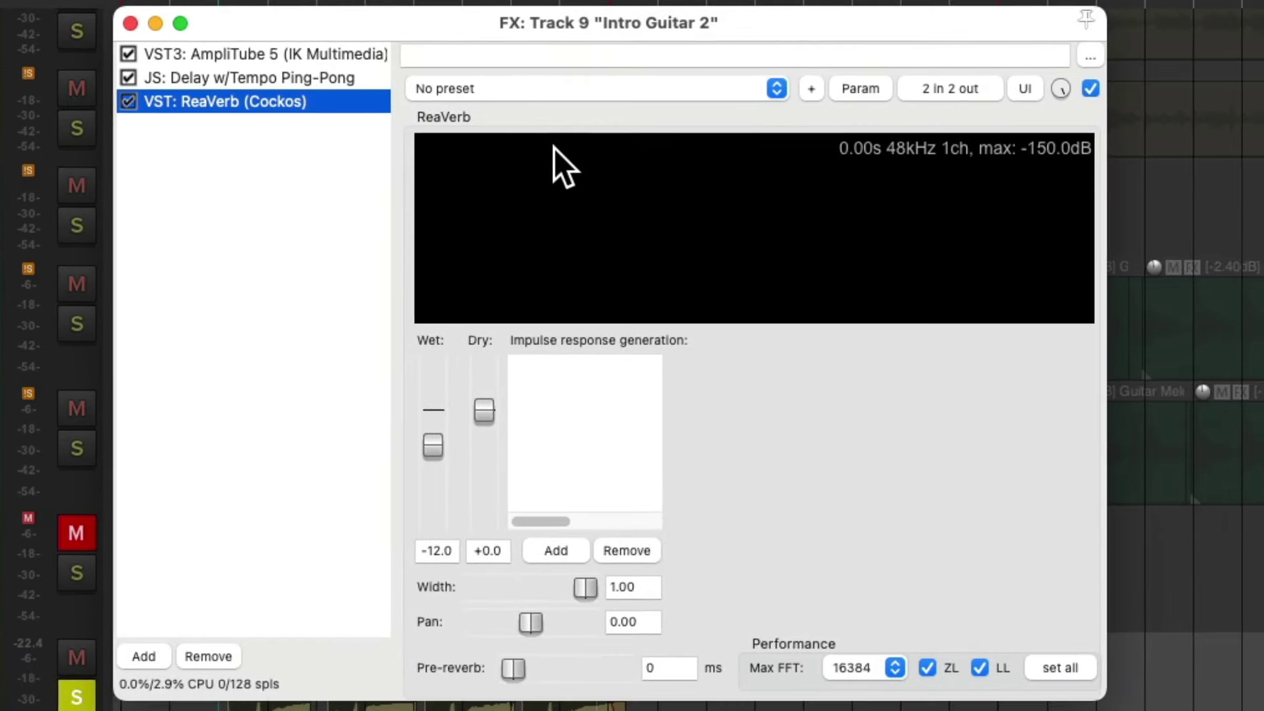
Load Auto Park.aif as ReaVerb's impulse response file and lower the wet level to -21.6 dB.
click(571, 551)
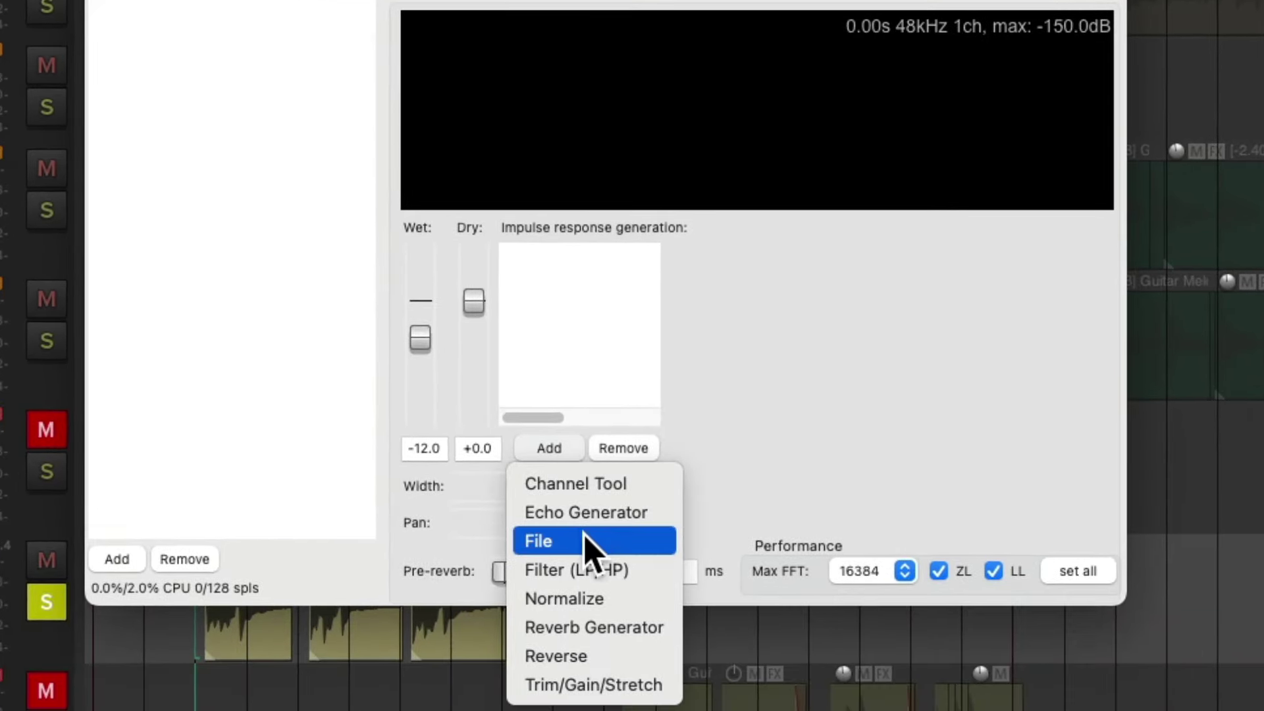
click(585, 541)
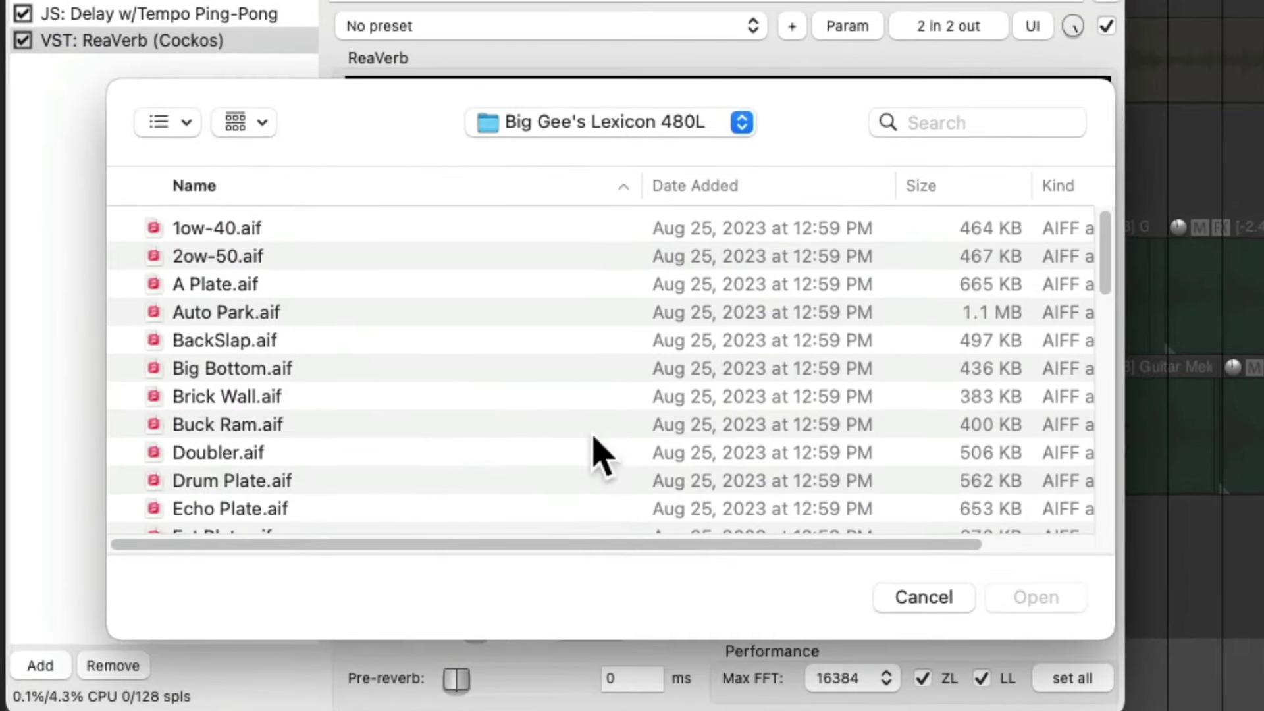
click(349, 315)
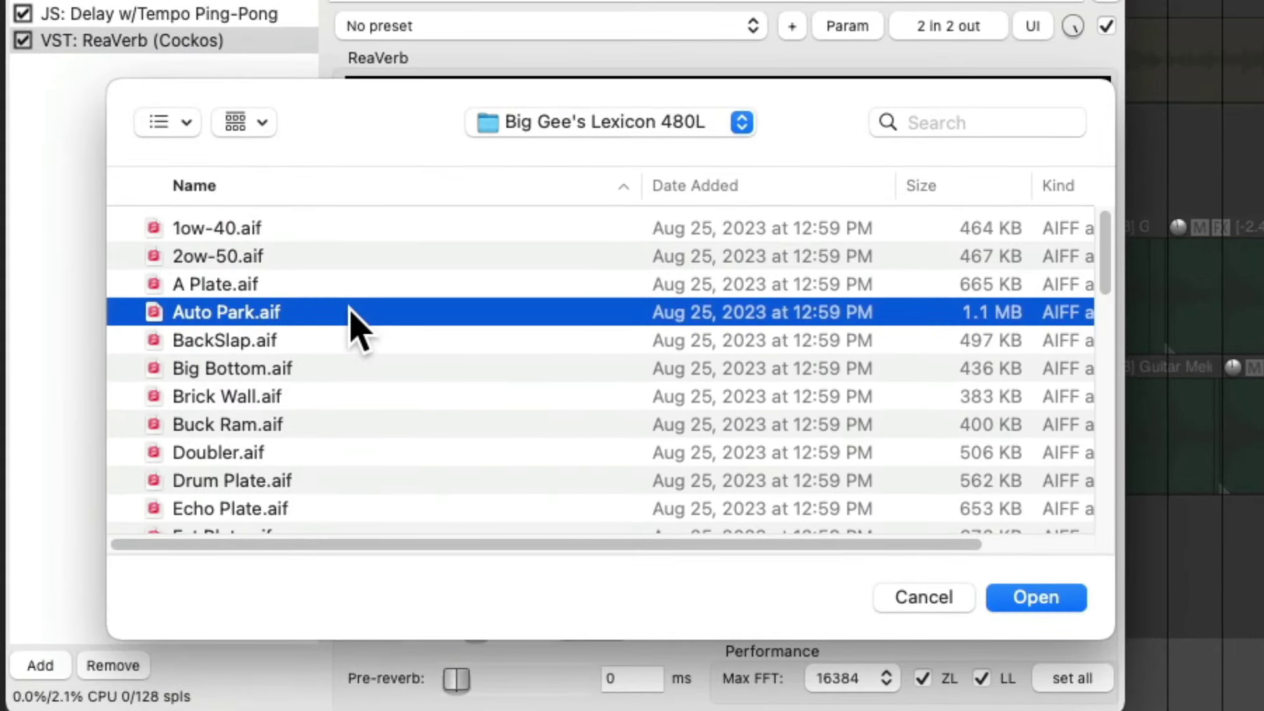
double_click(355, 315)
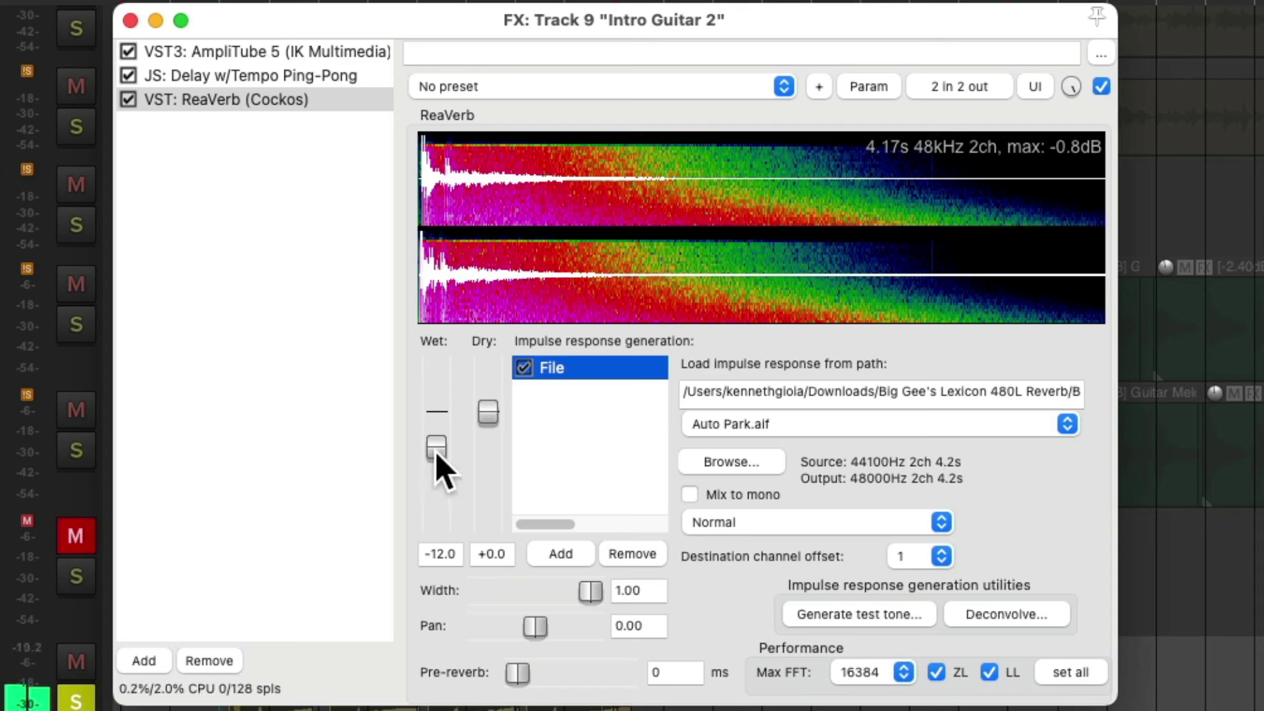
drag(436, 451, 436, 469)
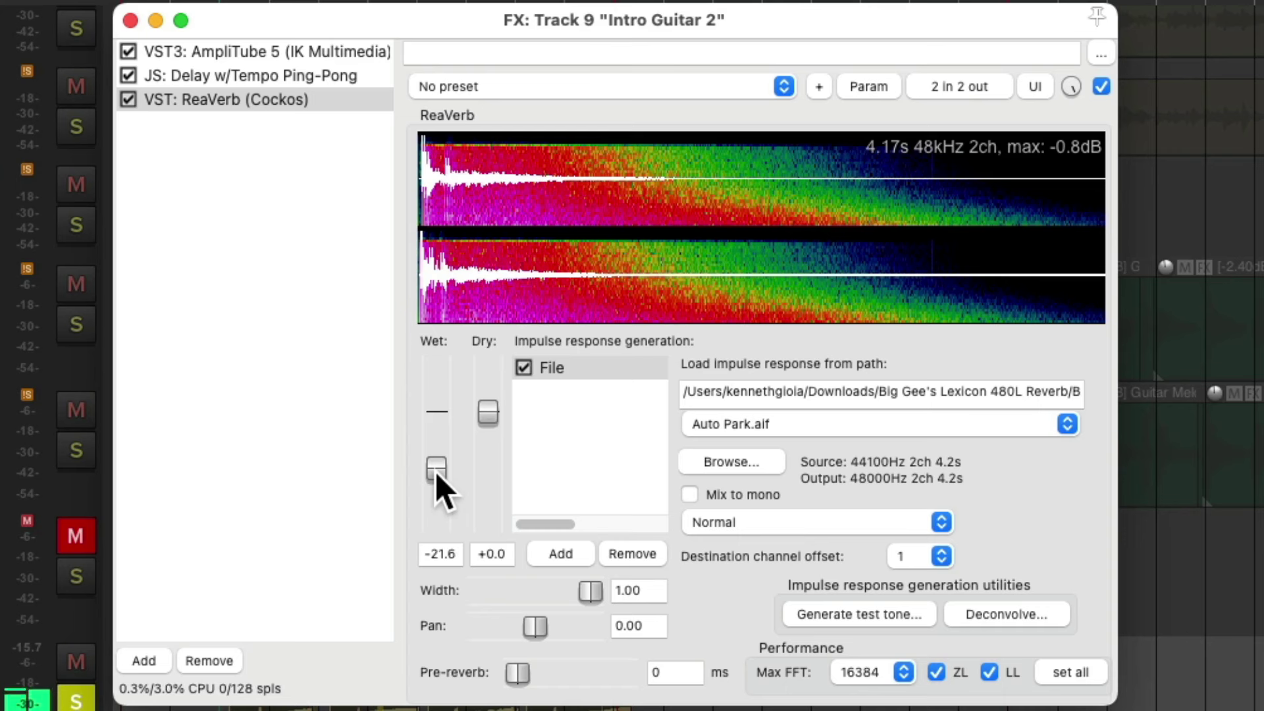
drag(436, 471, 435, 473)
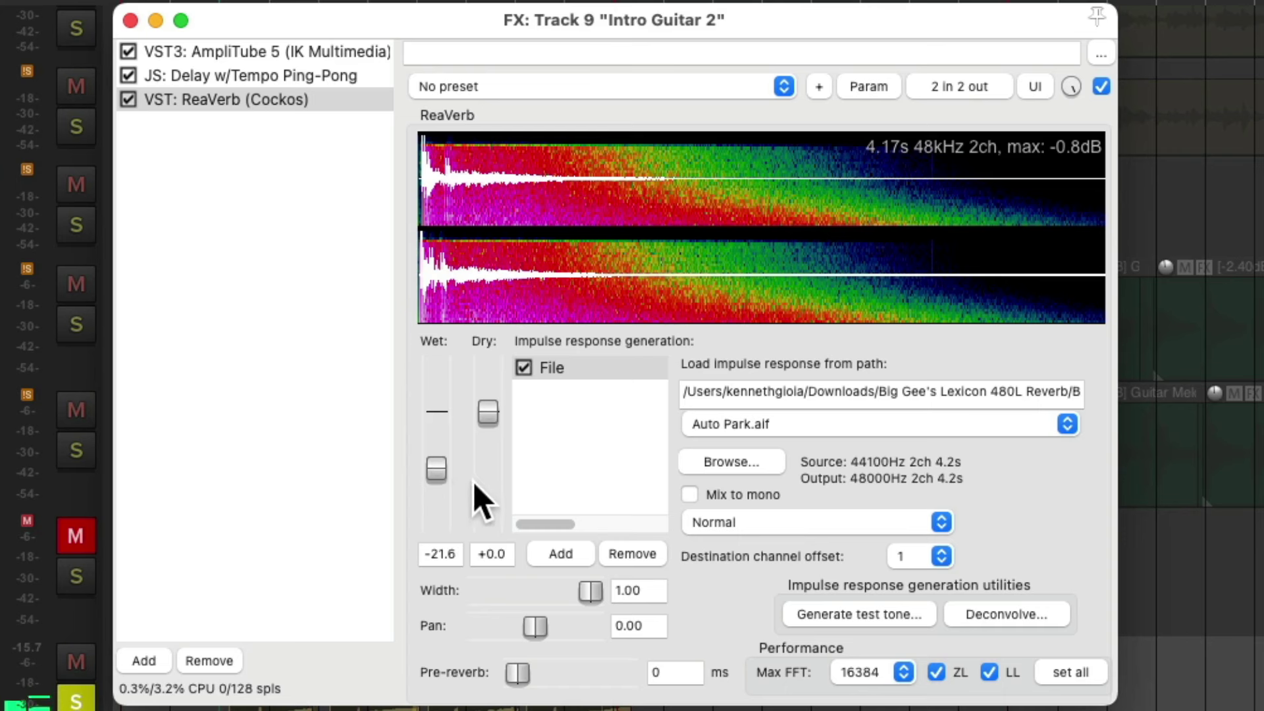
Add ReaEQ to Intro Guitar 2 and place it between AmpliTube 5 and the delay.
double_click(217, 235)
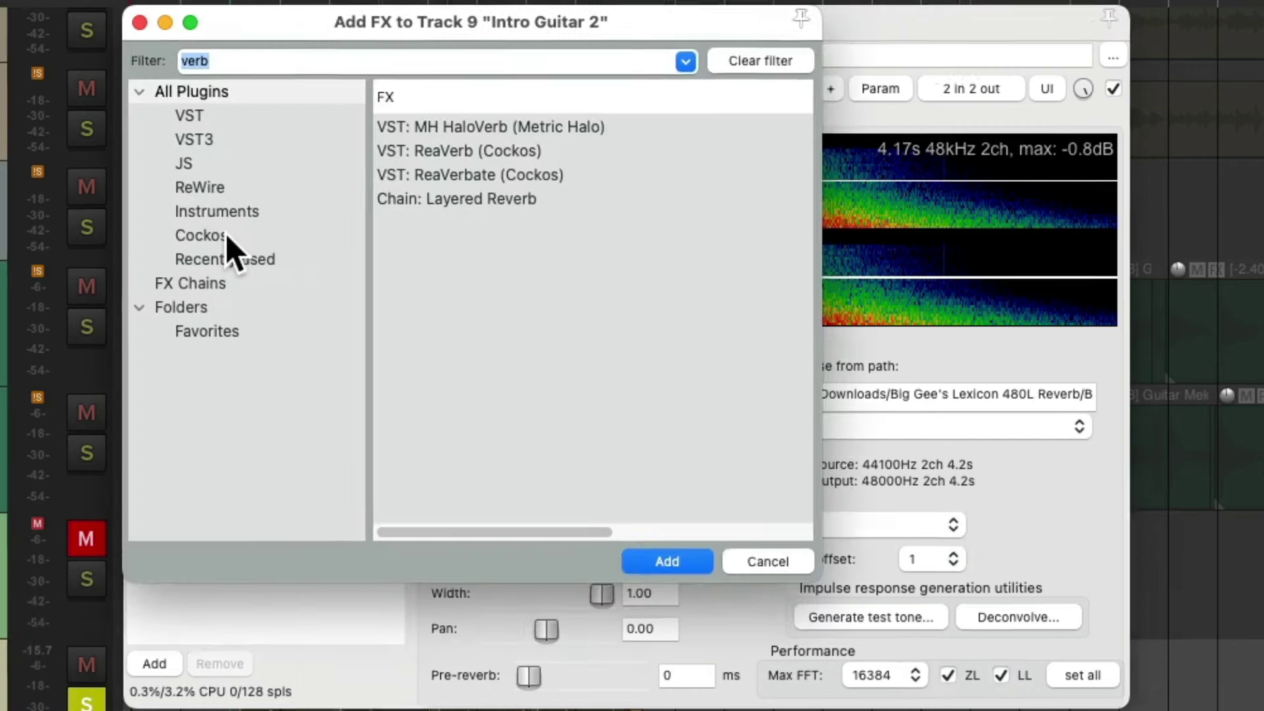
text(eq)
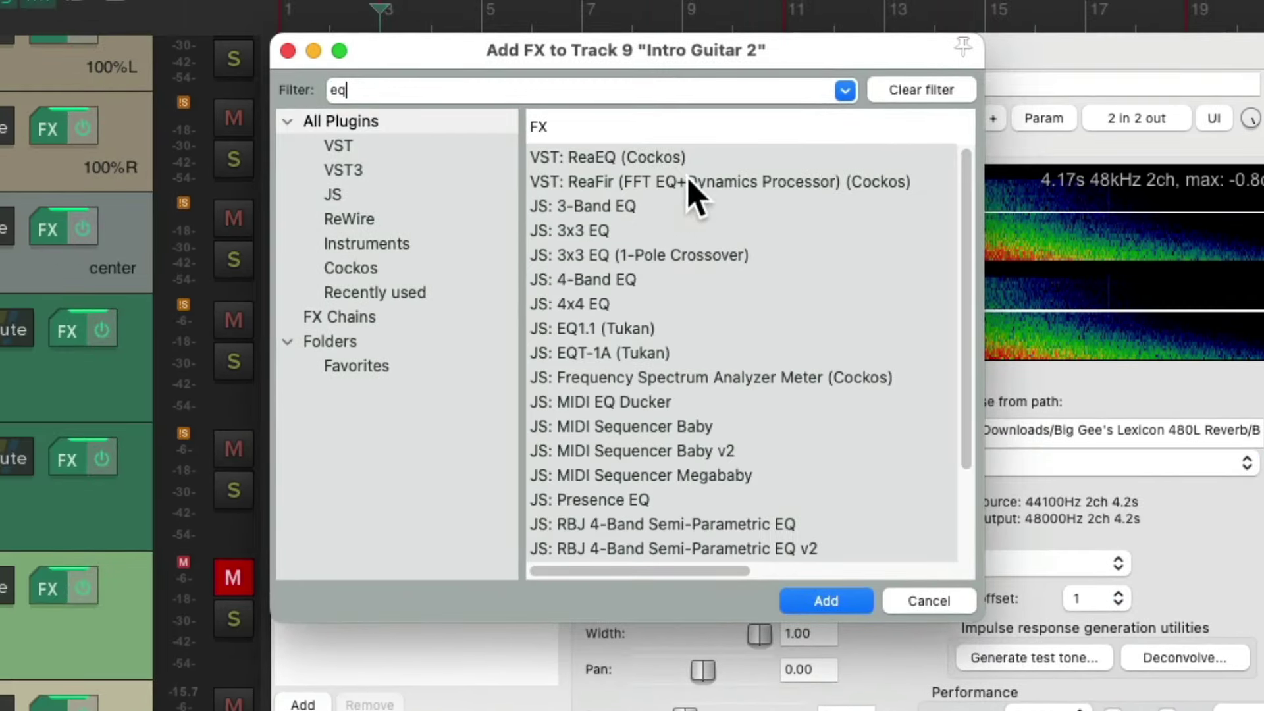
double_click(714, 158)
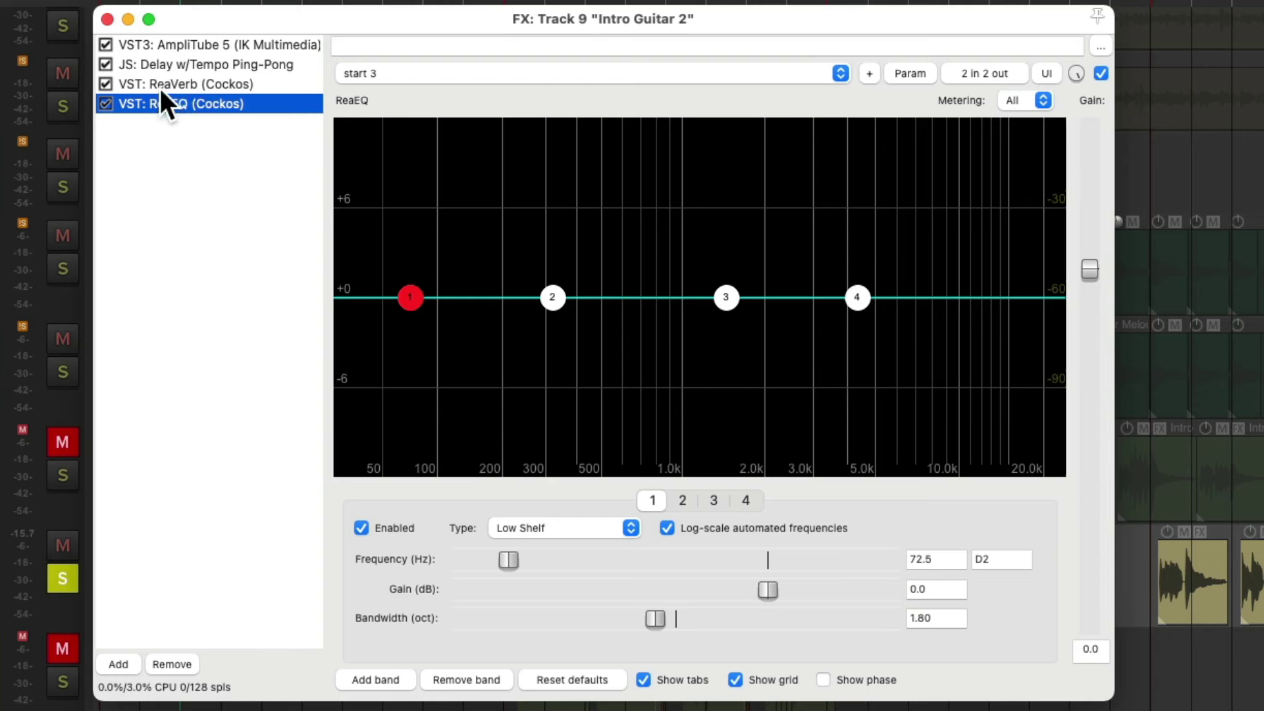
drag(164, 100, 201, 70)
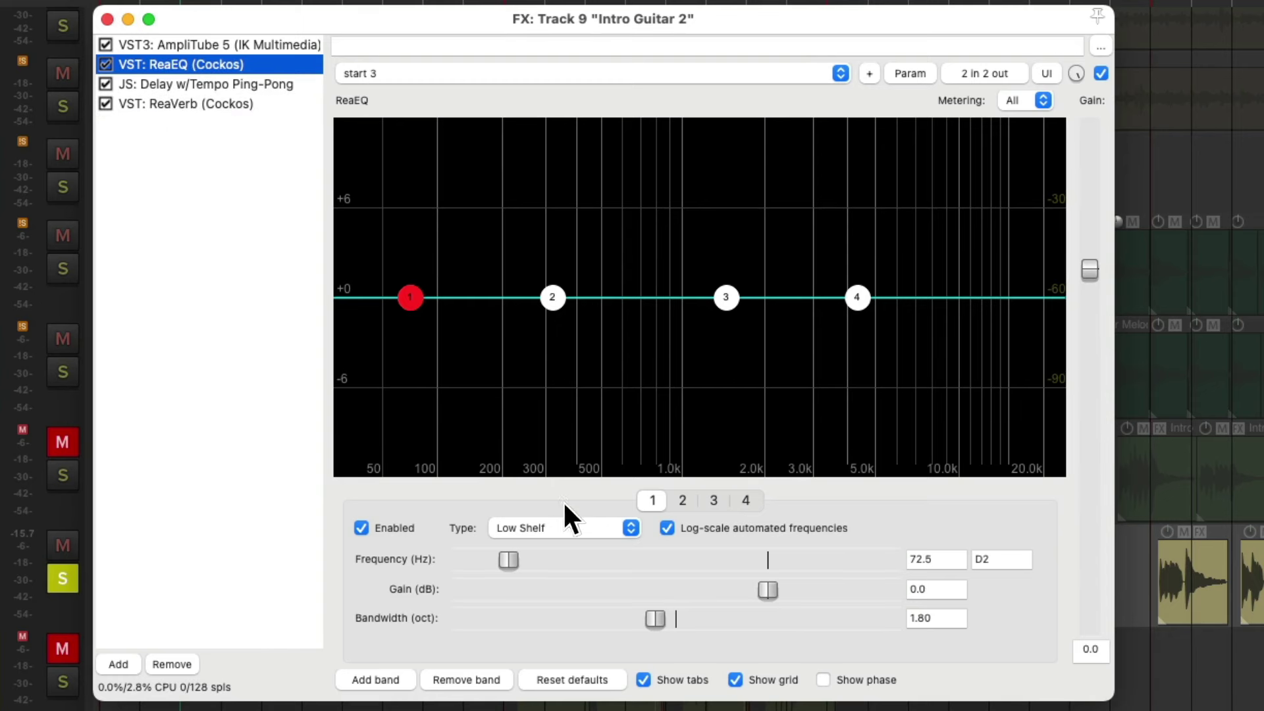
Change ReaEQ band 1 to High Pass and set its frequency to about 97 Hz.
click(563, 527)
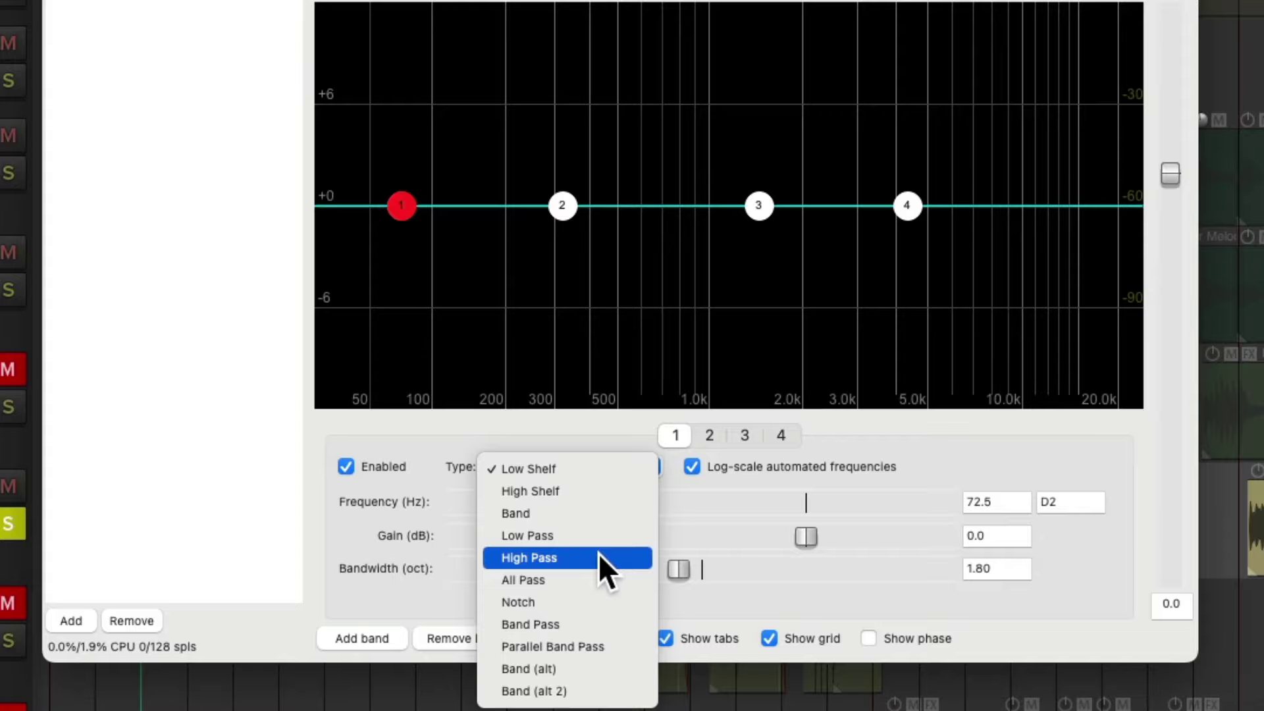
click(598, 558)
drag(400, 309, 438, 302)
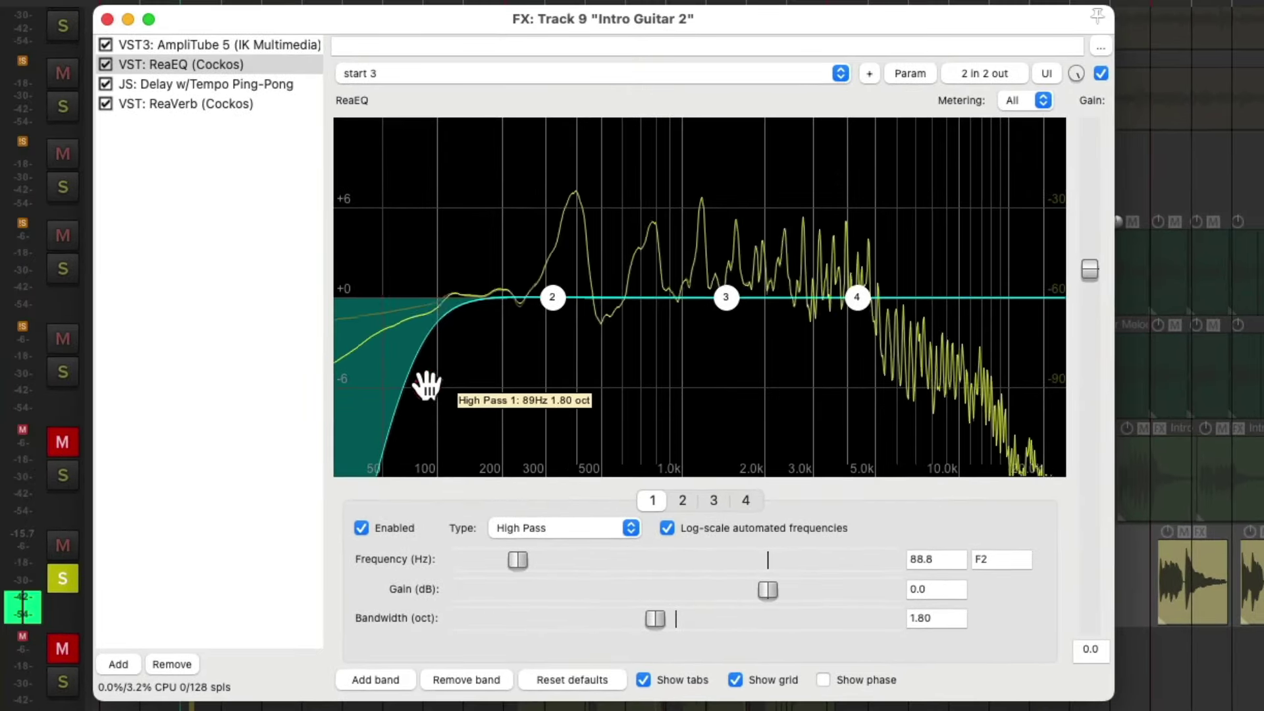
drag(442, 382, 435, 383)
Cut EQ band 2 by about 1.9 dB near 368 Hz and boost band 3 by about 2.8 dB near 1.9 kHz.
mouse_move(553, 299)
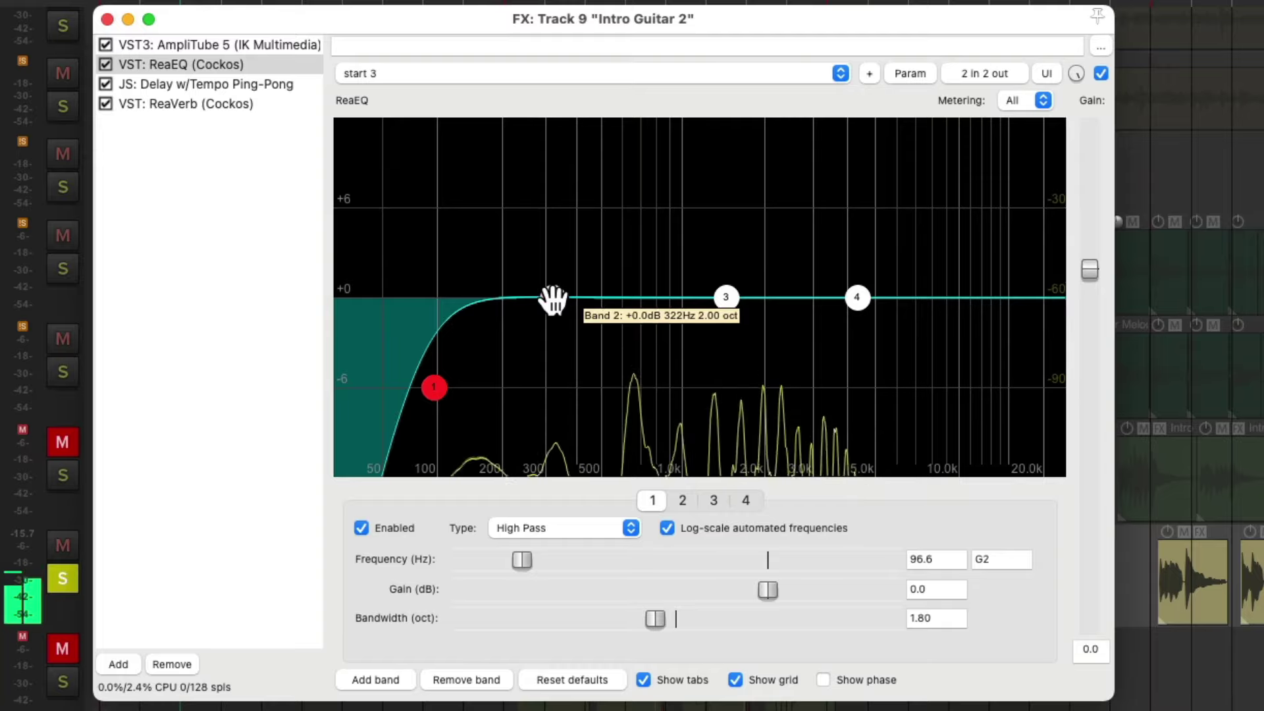
drag(553, 299, 567, 327)
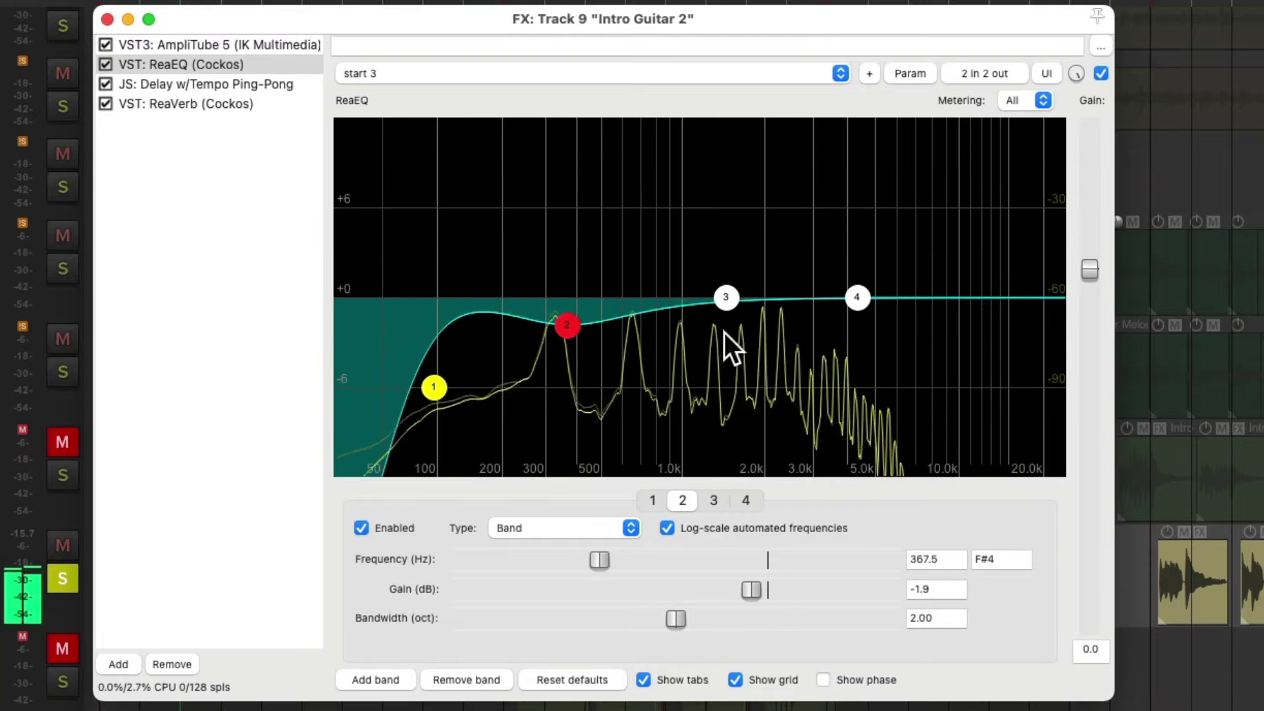
mouse_move(730, 298)
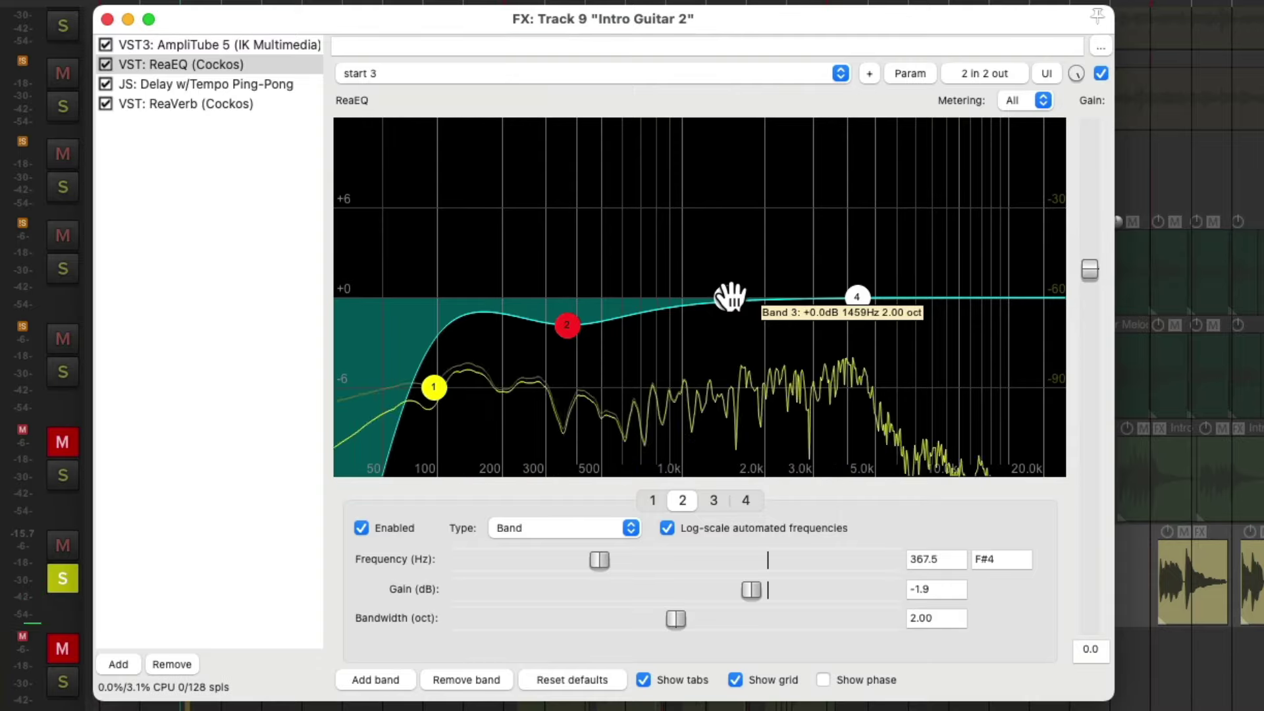
drag(730, 298, 758, 257)
Compare the sound with ReaEQ bypassed and enabled, then reduce band 3's boost and deepen band 2's cut slightly at a lower frequency.
click(1098, 74)
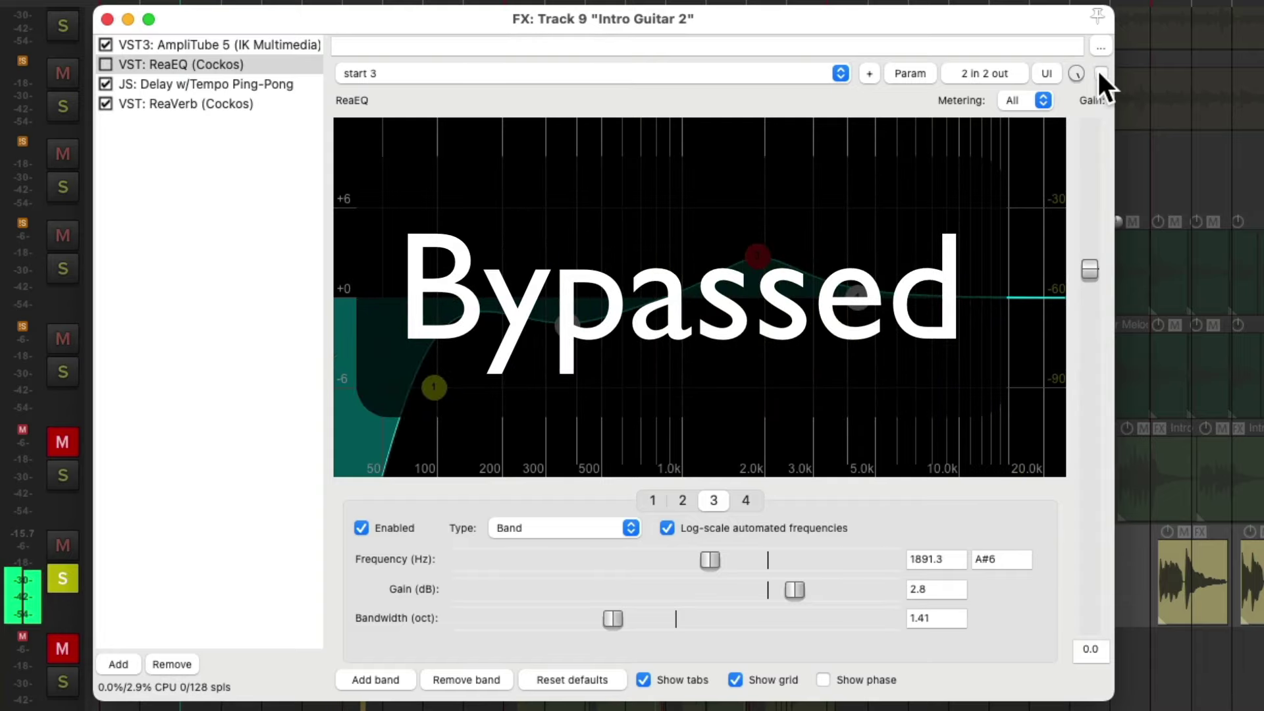
click(1098, 71)
drag(755, 256, 766, 274)
drag(569, 322, 560, 329)
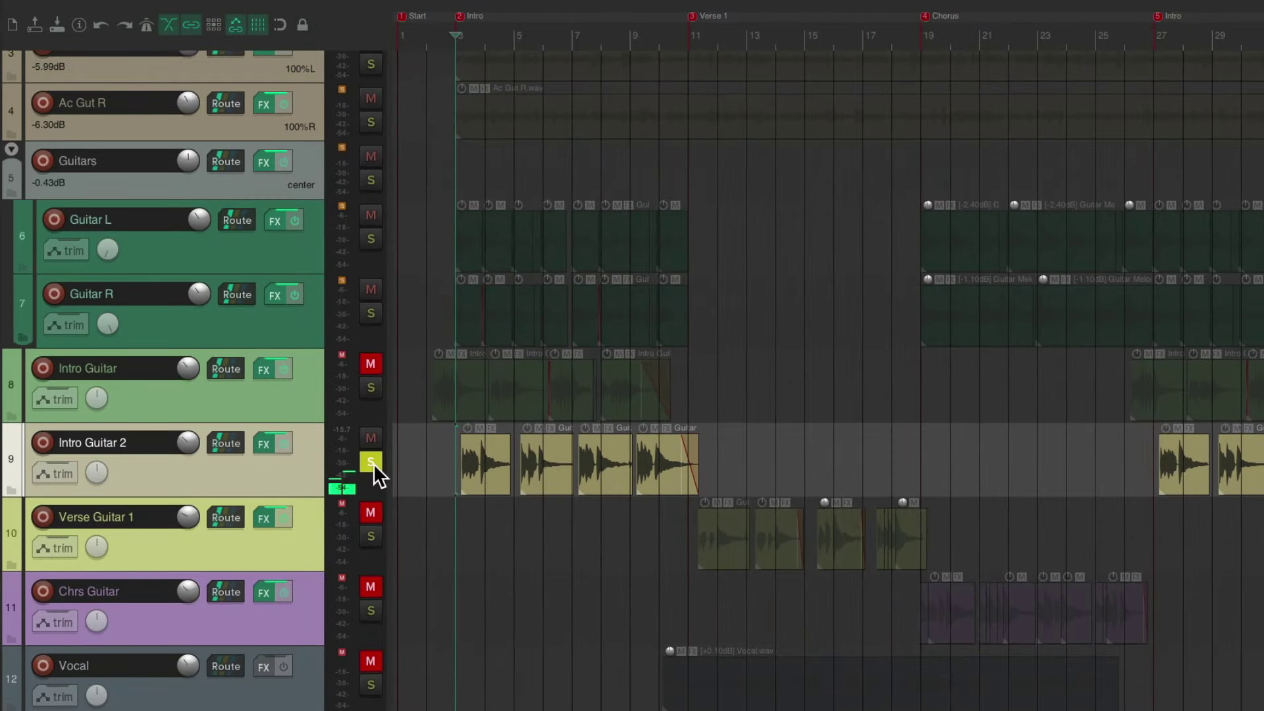
Unsolo Intro Guitar 2, unmute Intro Guitar, and balance their faders during playback at -9.14 dB for Intro Guitar and -11.2 dB for Intro Guitar 2.
click(373, 463)
click(372, 365)
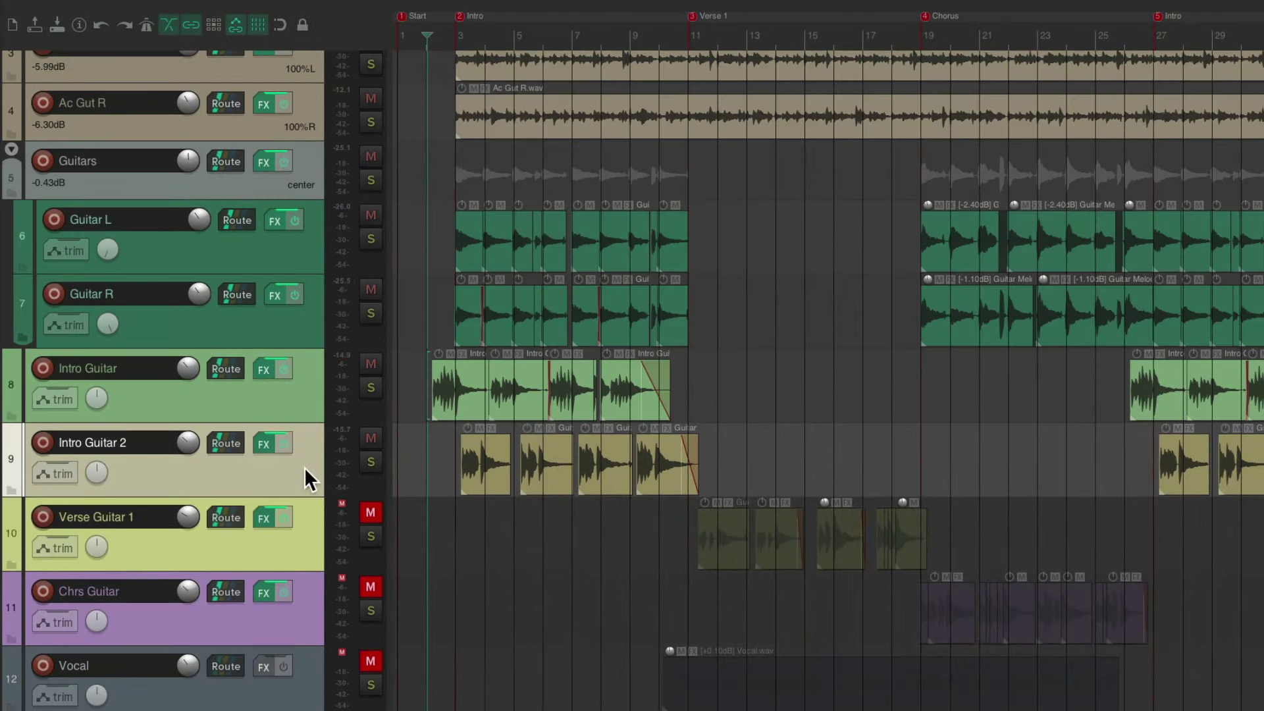
key(ctrl+m)
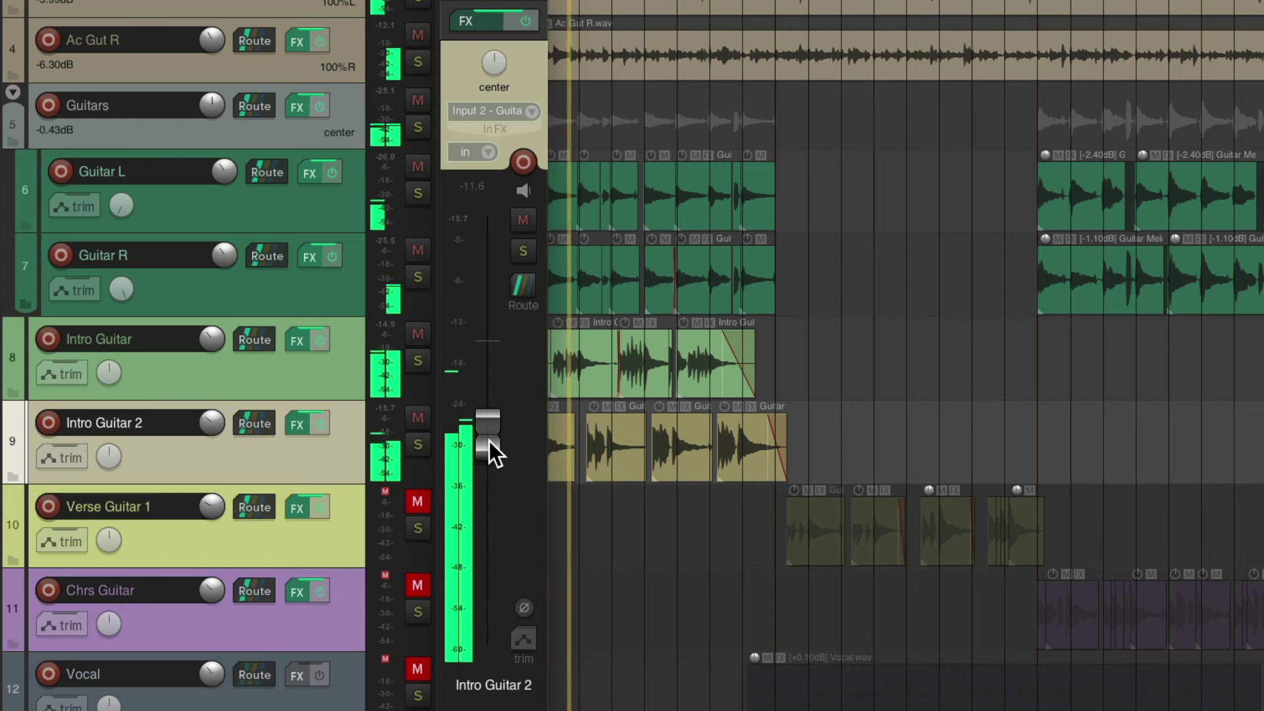
click(348, 362)
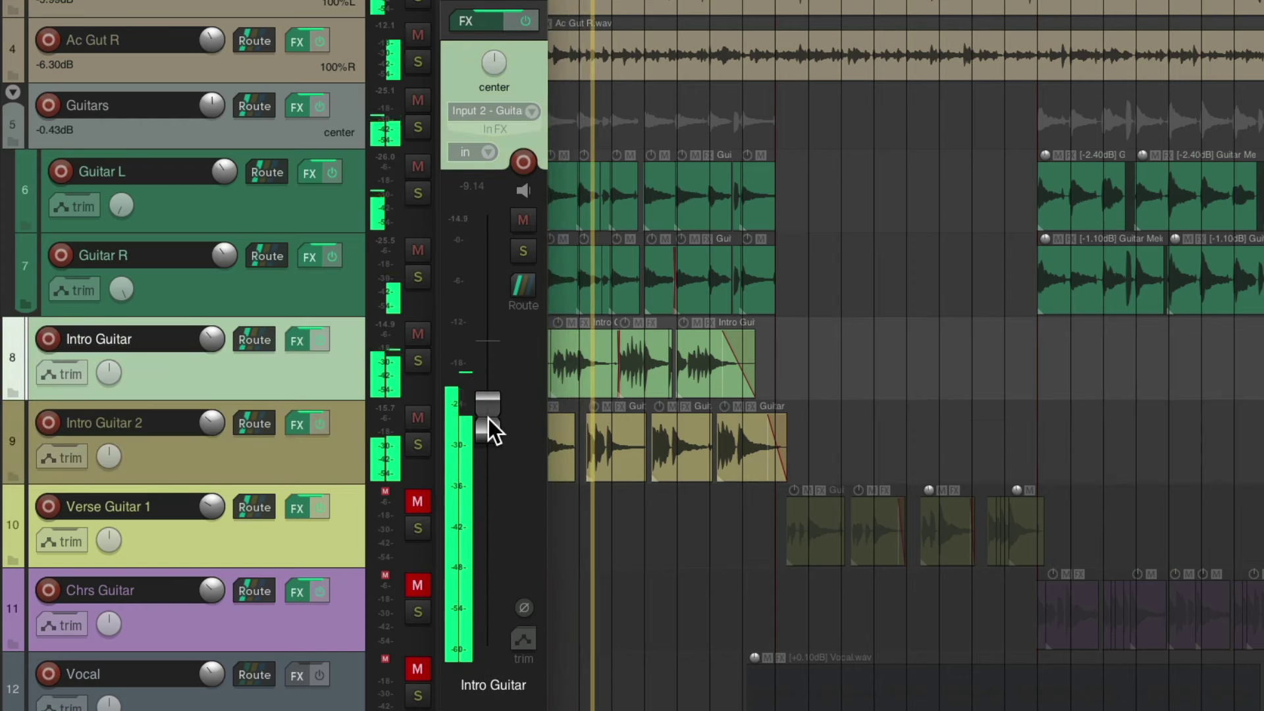
click(333, 475)
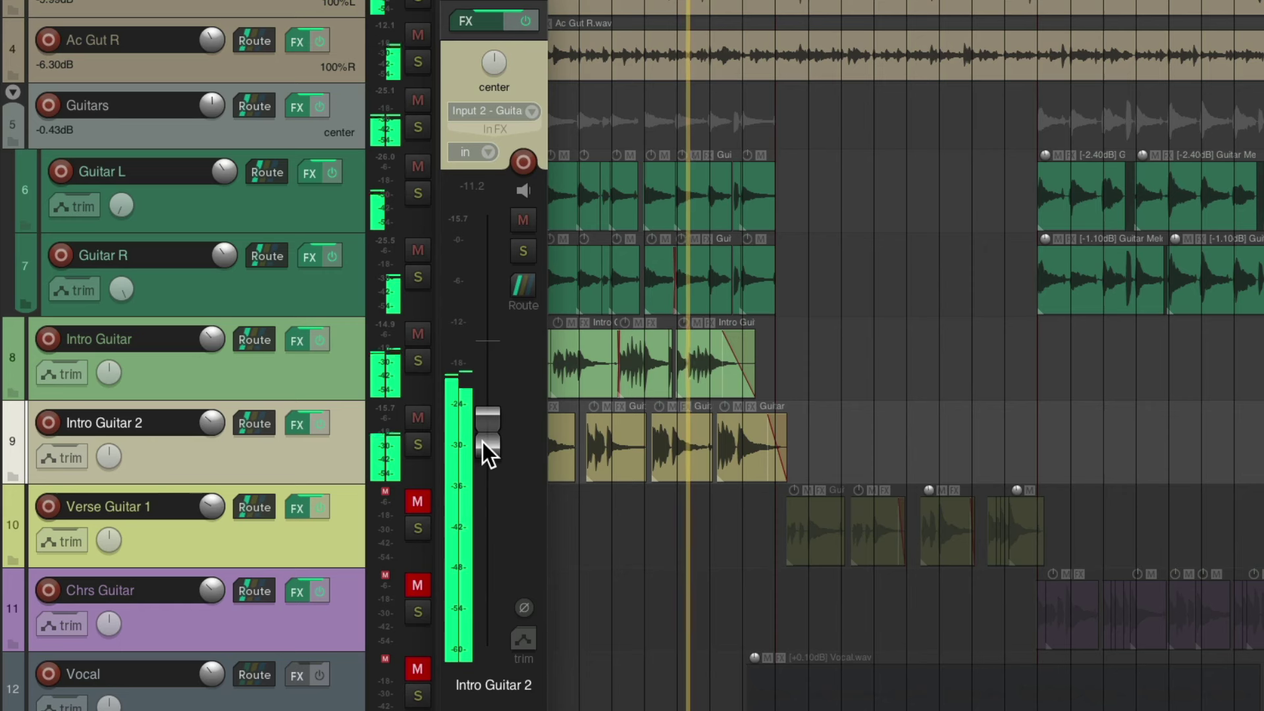
Unmute Verse Guitar 1, play the mix from the Verse 1 marker, and select the Verse Guitar 1 track.
key(space)
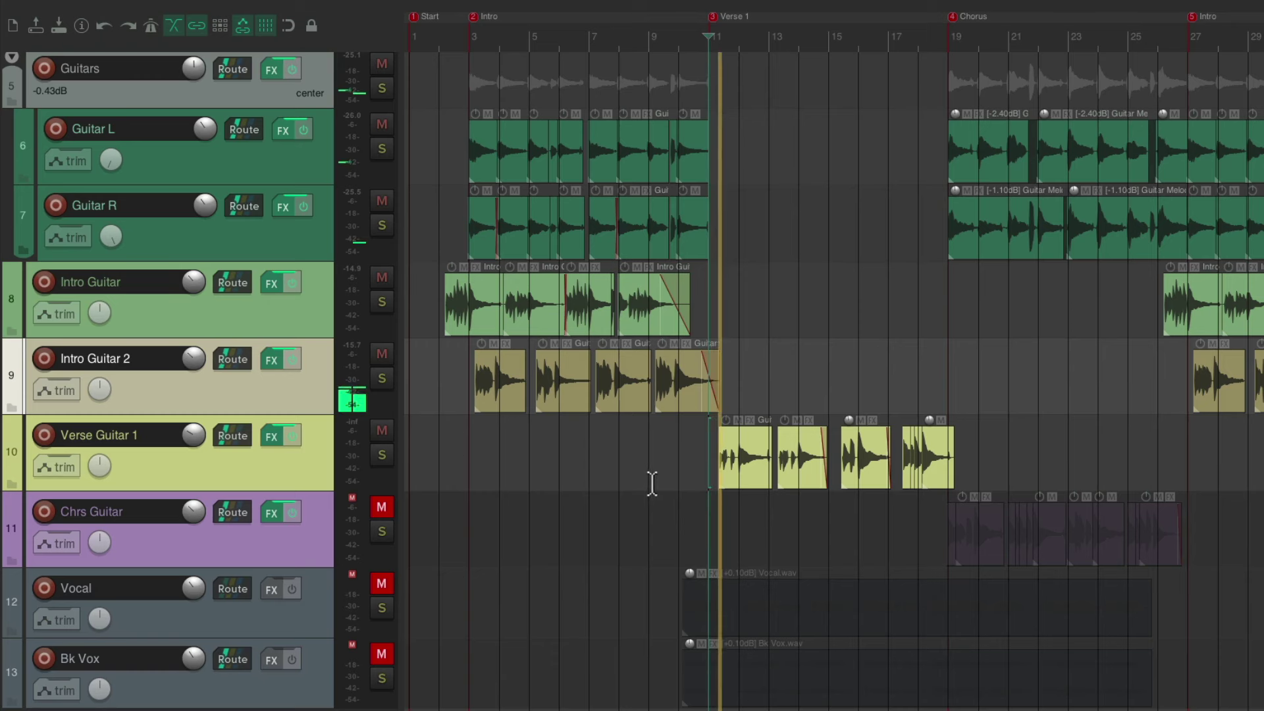
scroll(652, 484, right, 3)
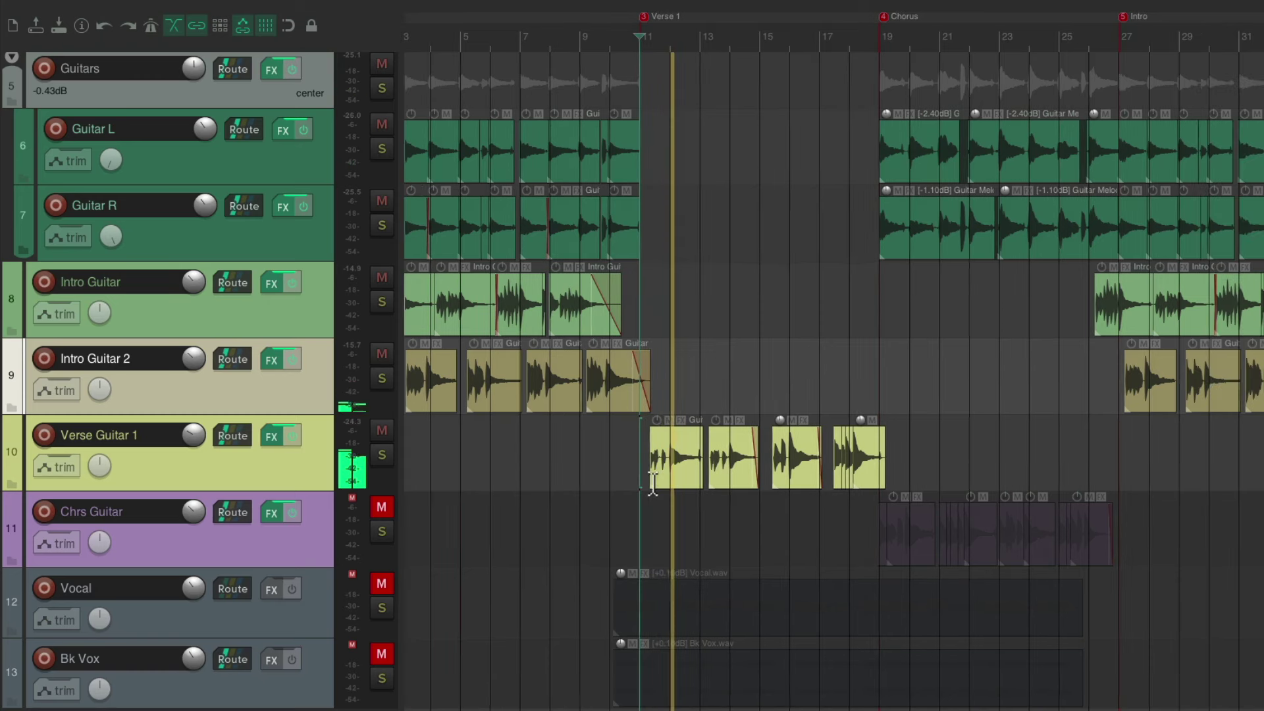
scroll(680, 510, right, 2)
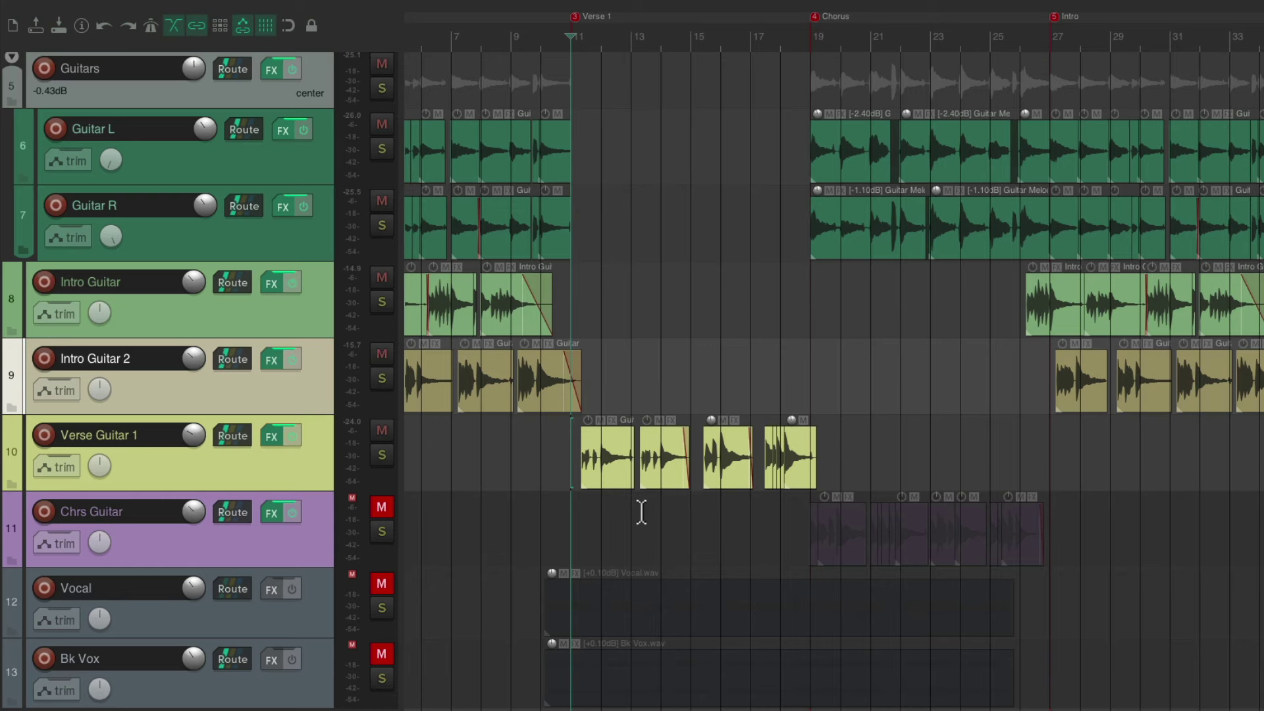
click(299, 459)
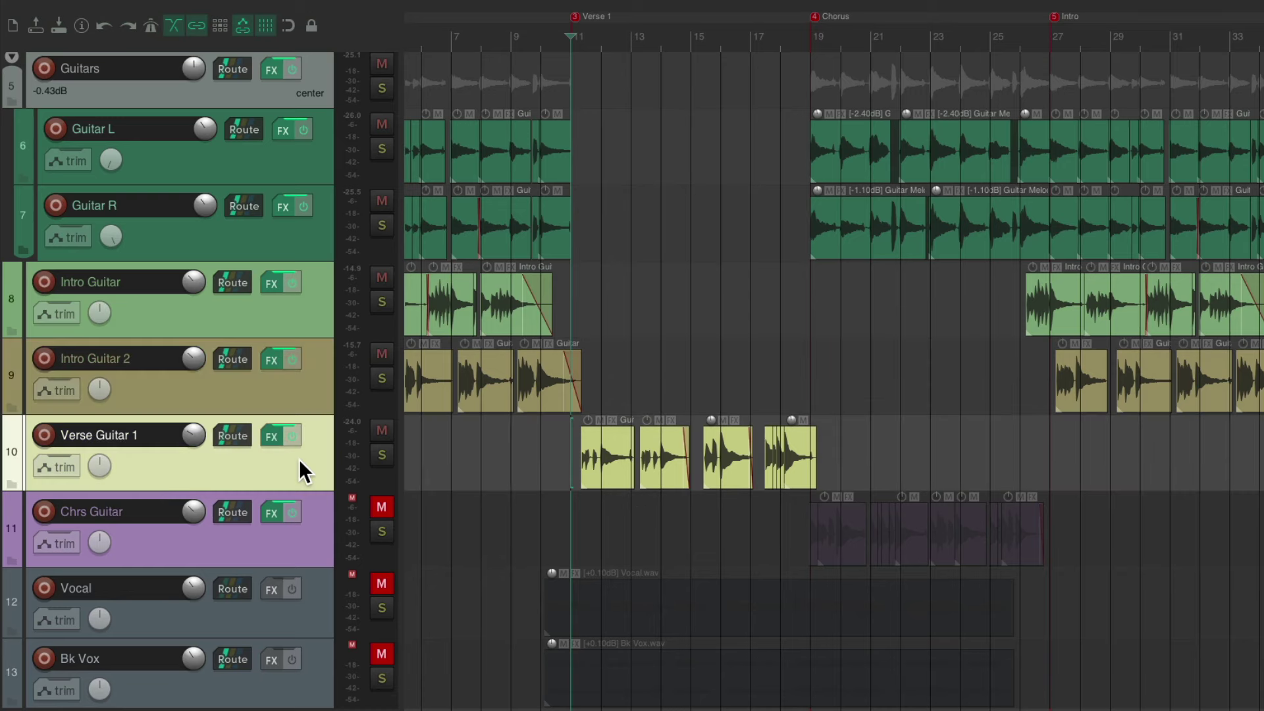
Show Verse Guitar 1's pan envelope and play the verse with the Vocal and Bk Vox tracks unmuted.
key(p)
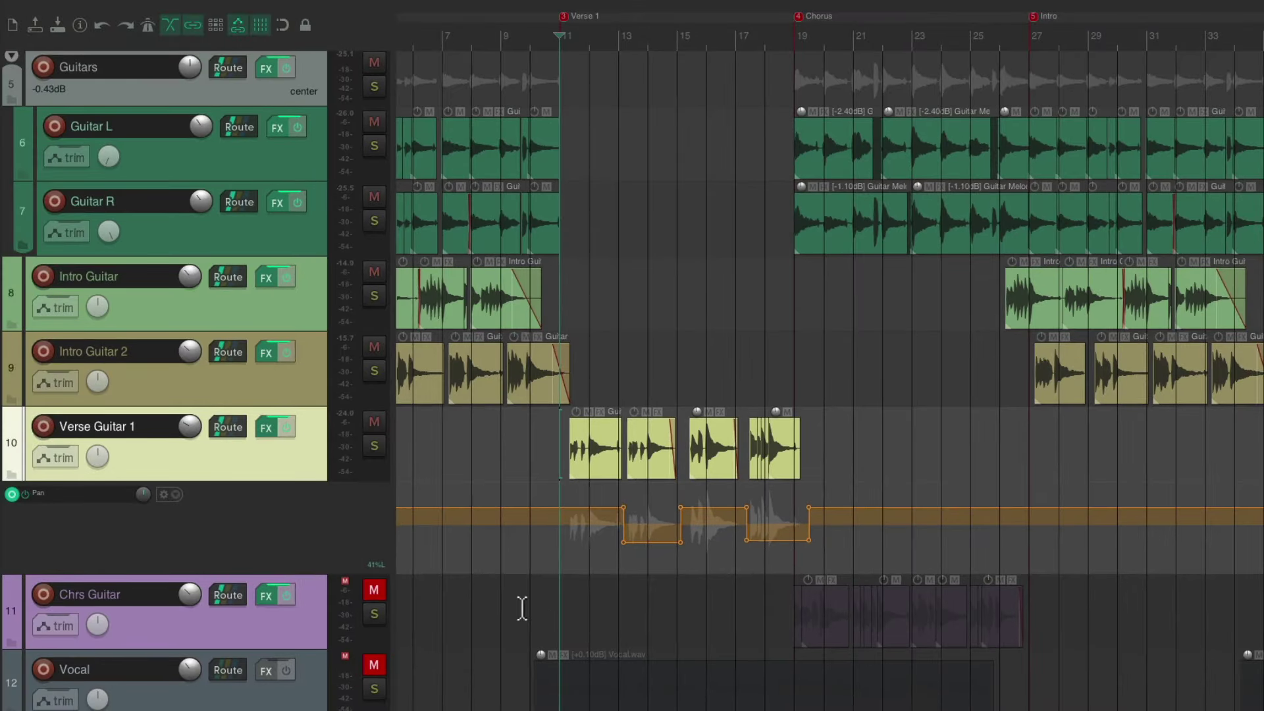
scroll(521, 607, down, 3)
click(373, 584)
click(374, 652)
key(space)
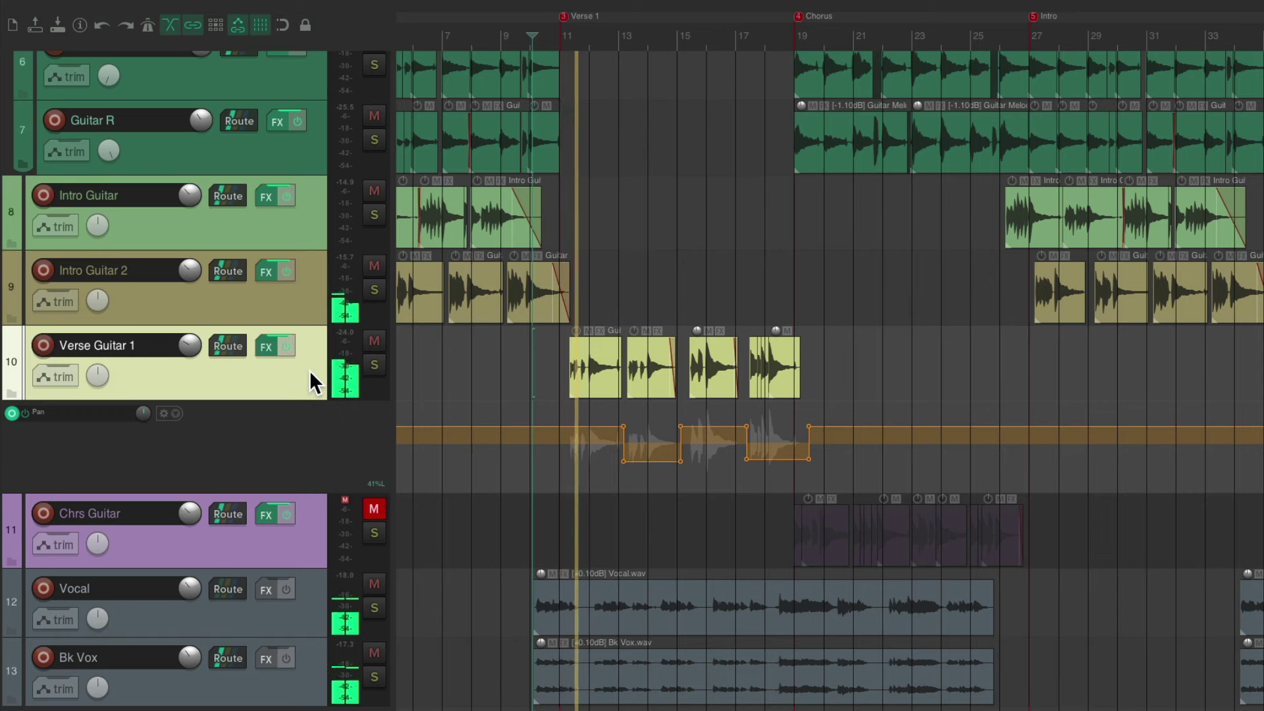
Raise Verse Guitar 1's fader to -13.3 dB during playback, and mute Vocal and Bk Vox again before stopping.
key(ctrl+m)
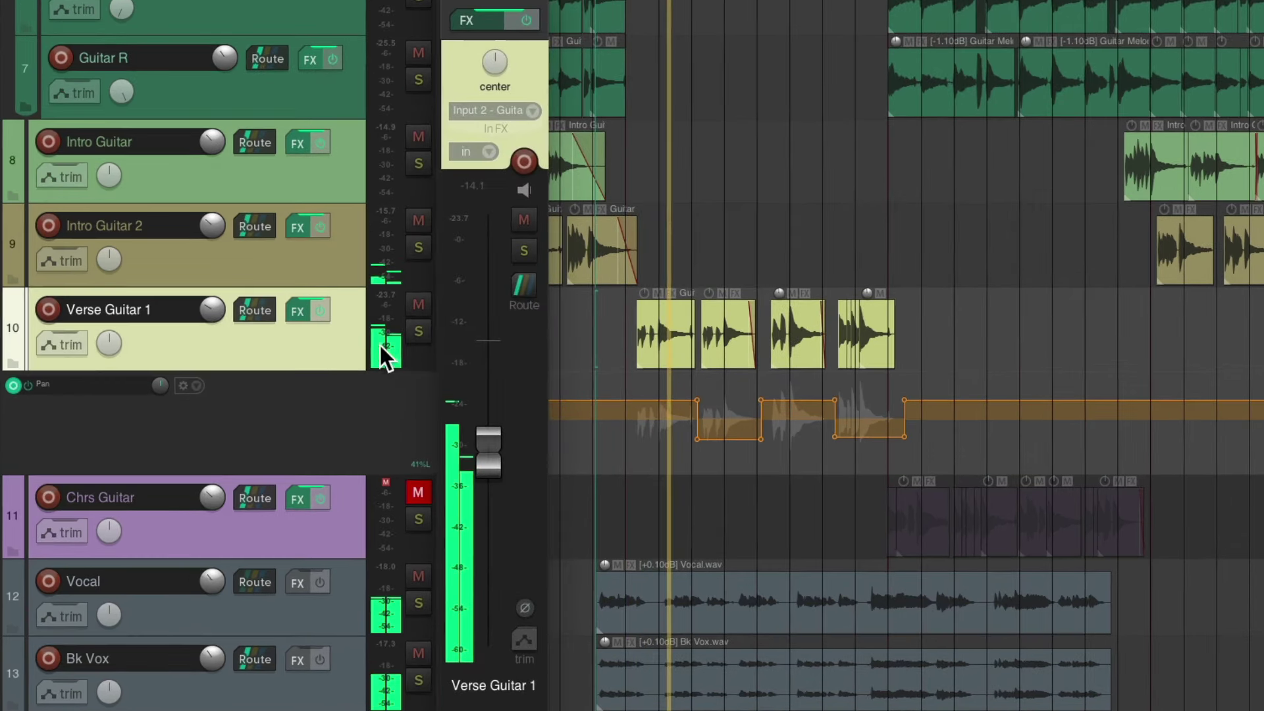
drag(487, 448, 488, 441)
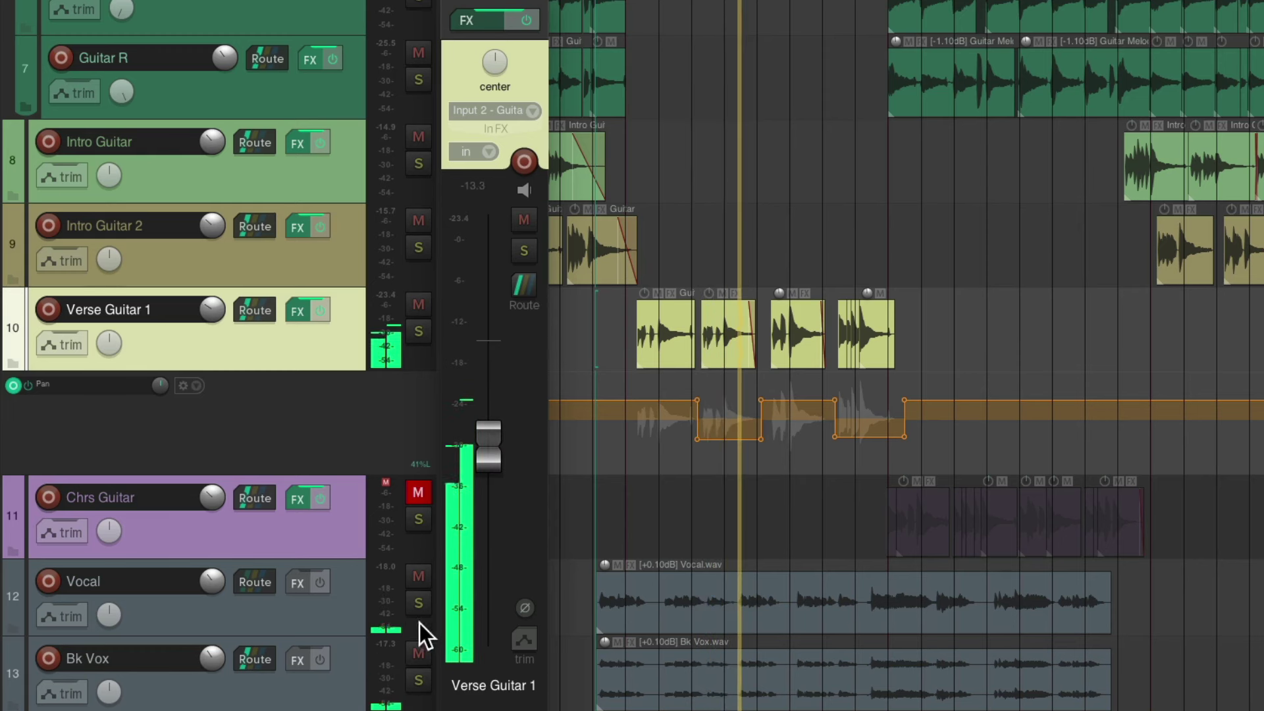
drag(417, 576, 417, 653)
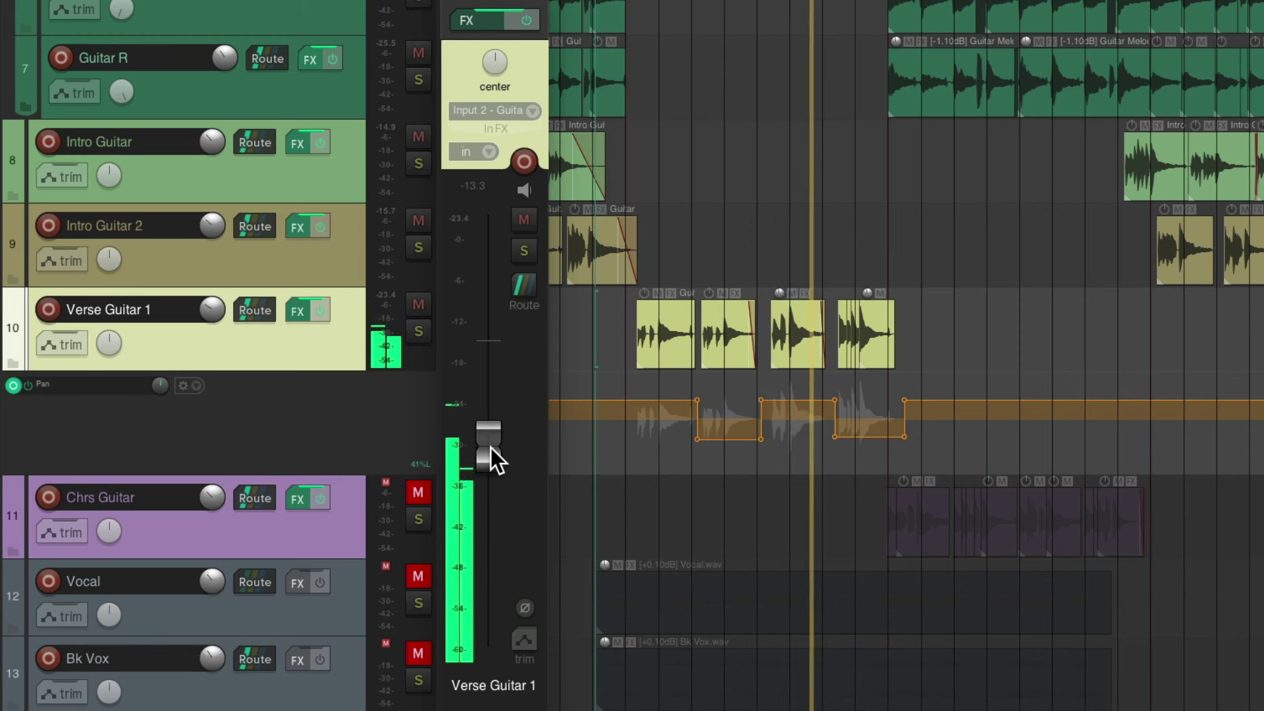
key(space)
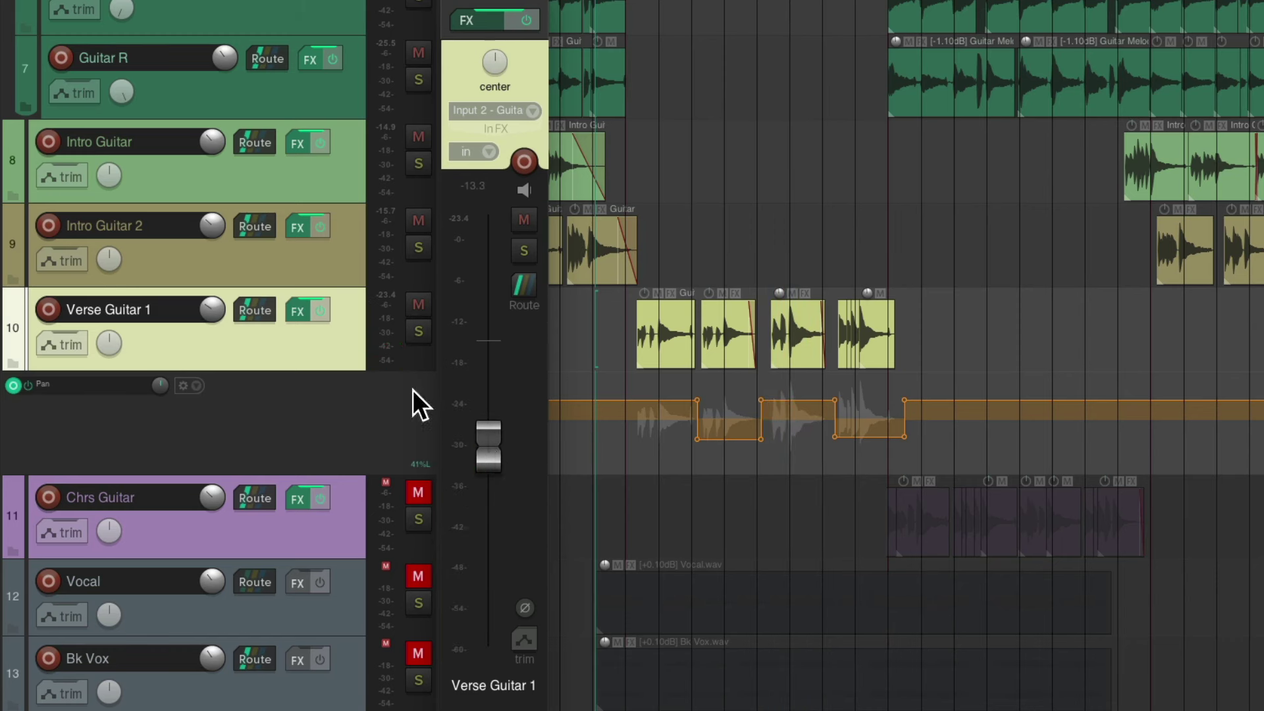
Open the Tremolo in Verse Guitar 1's effects chain and solo the track during playback.
click(297, 309)
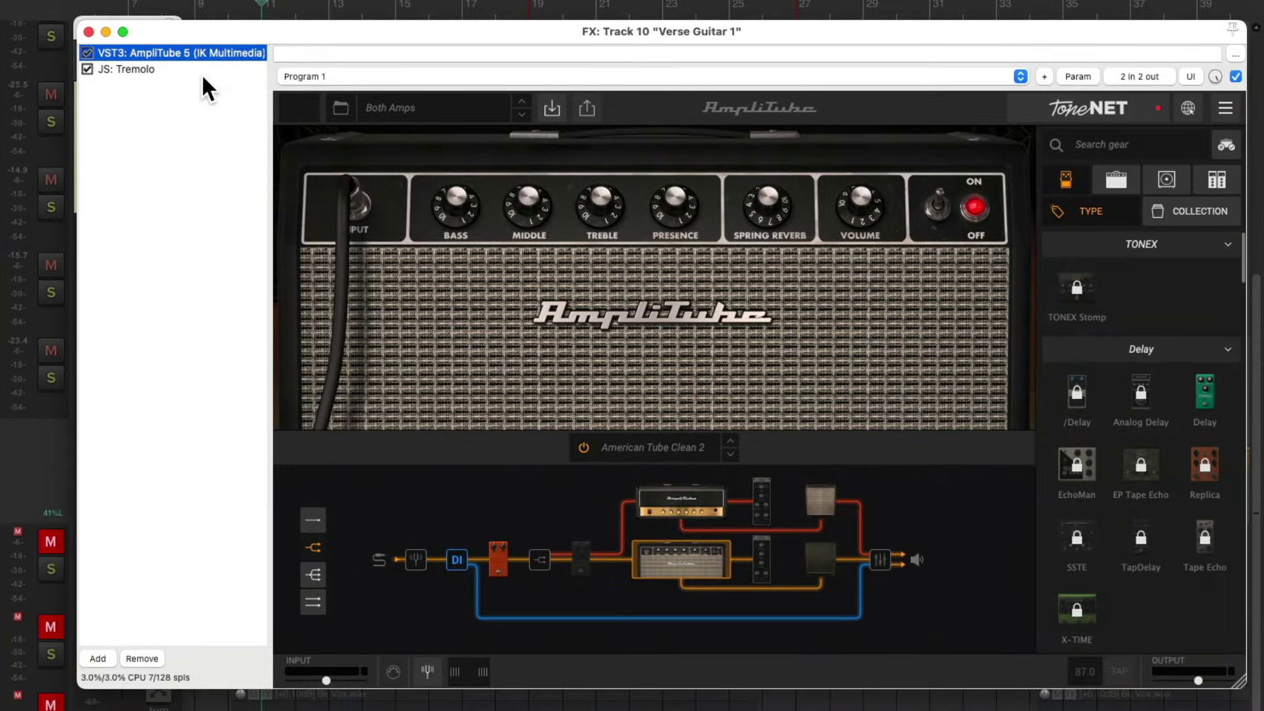
click(198, 68)
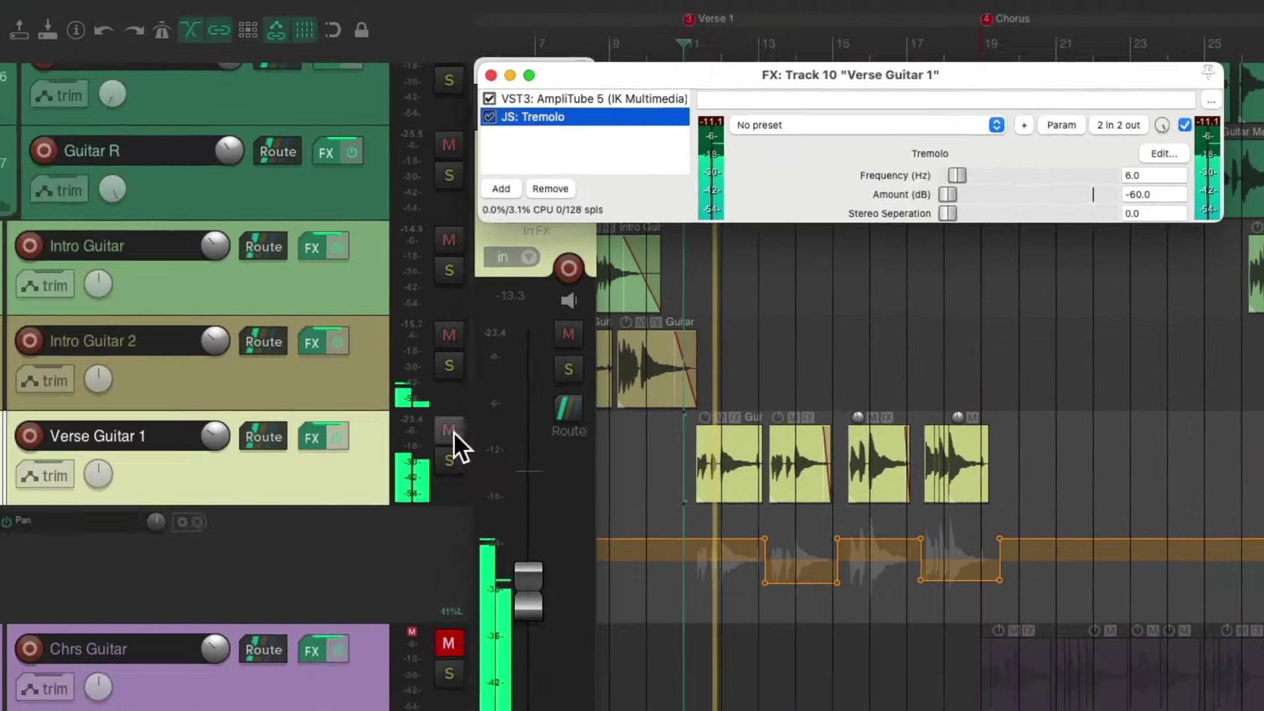
click(467, 456)
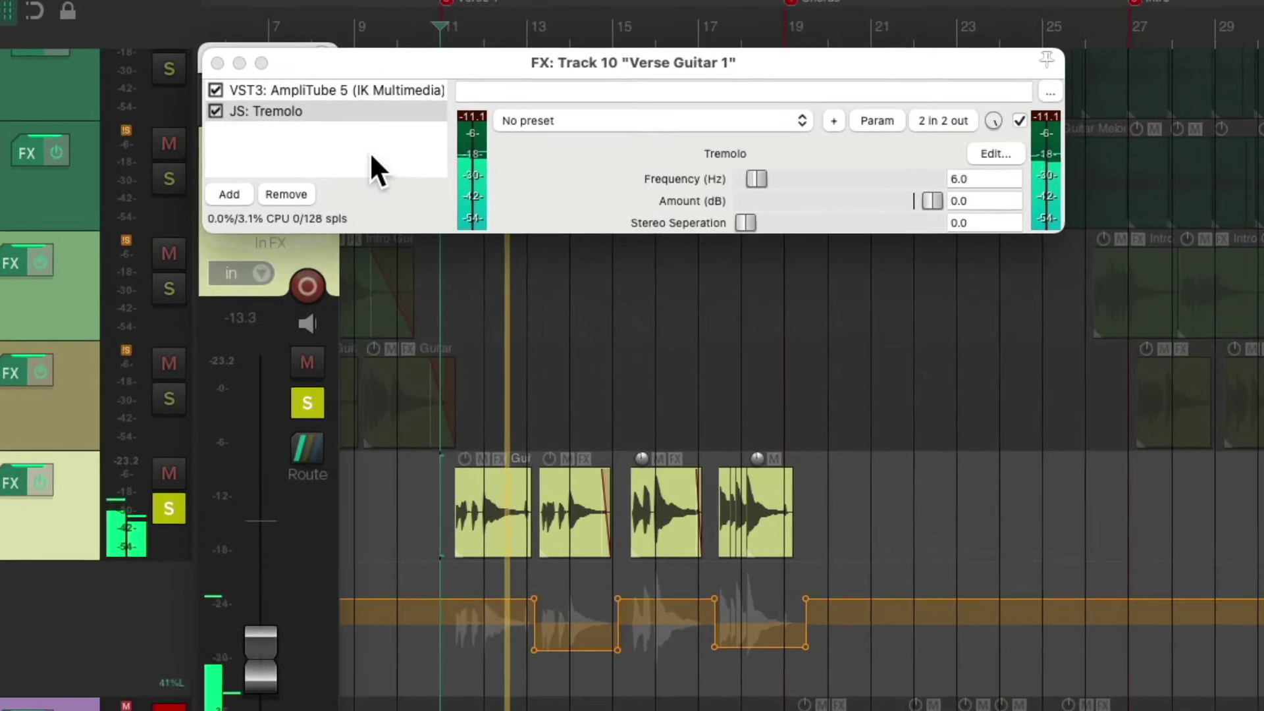
Add JS: Delay w/Tempo Ping-Pong and VST: ReaVerb (Cockos) after the Tremolo on Verse Guitar 1.
double_click(640, 153)
text(delay)
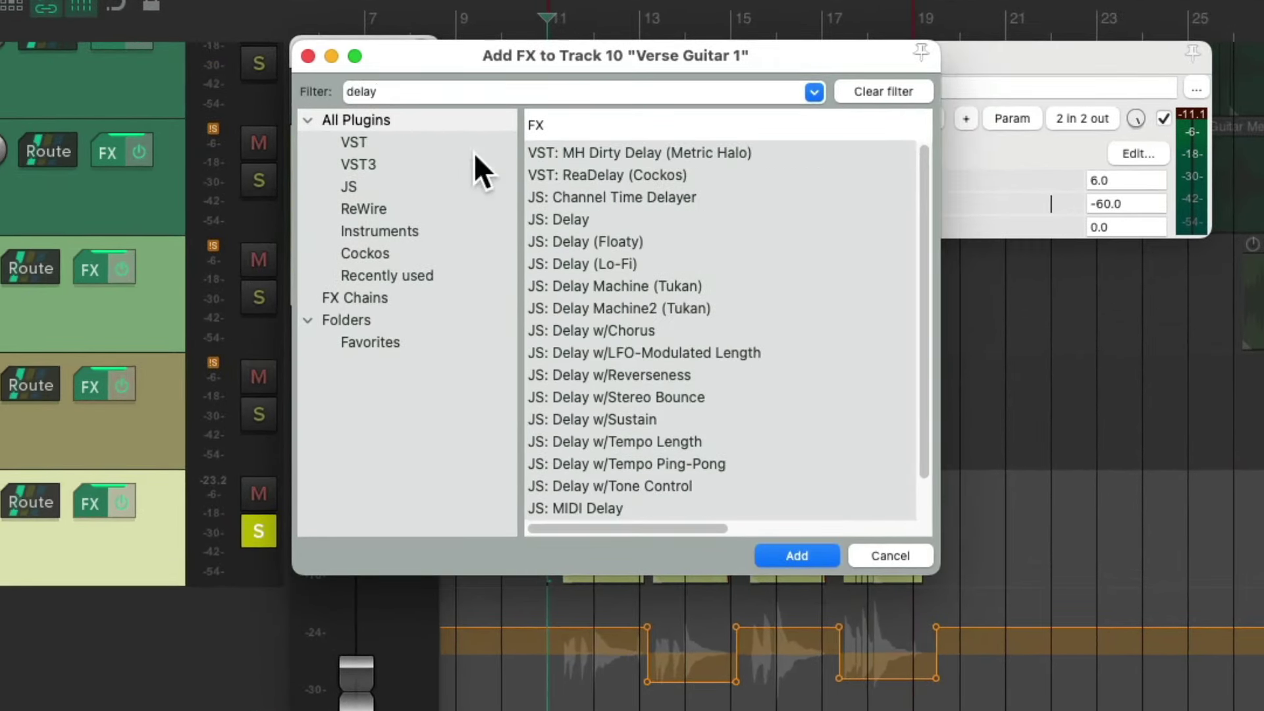
double_click(724, 464)
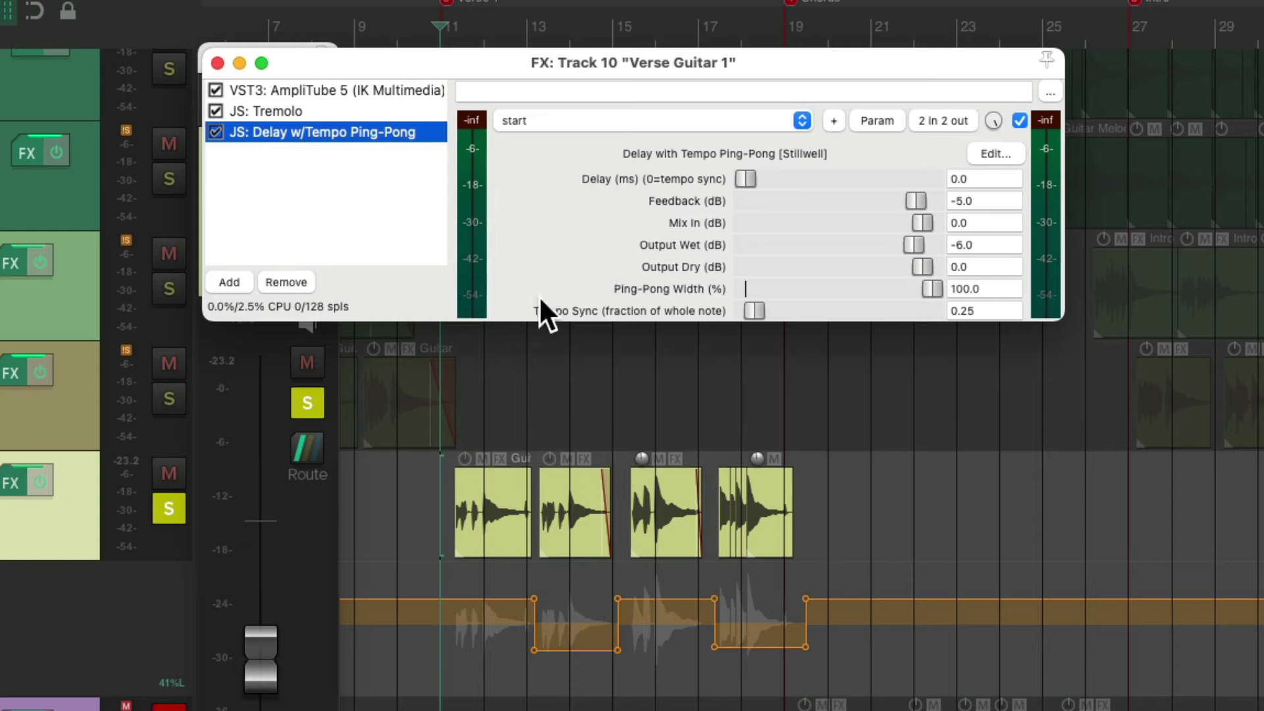
double_click(451, 191)
text(verb)
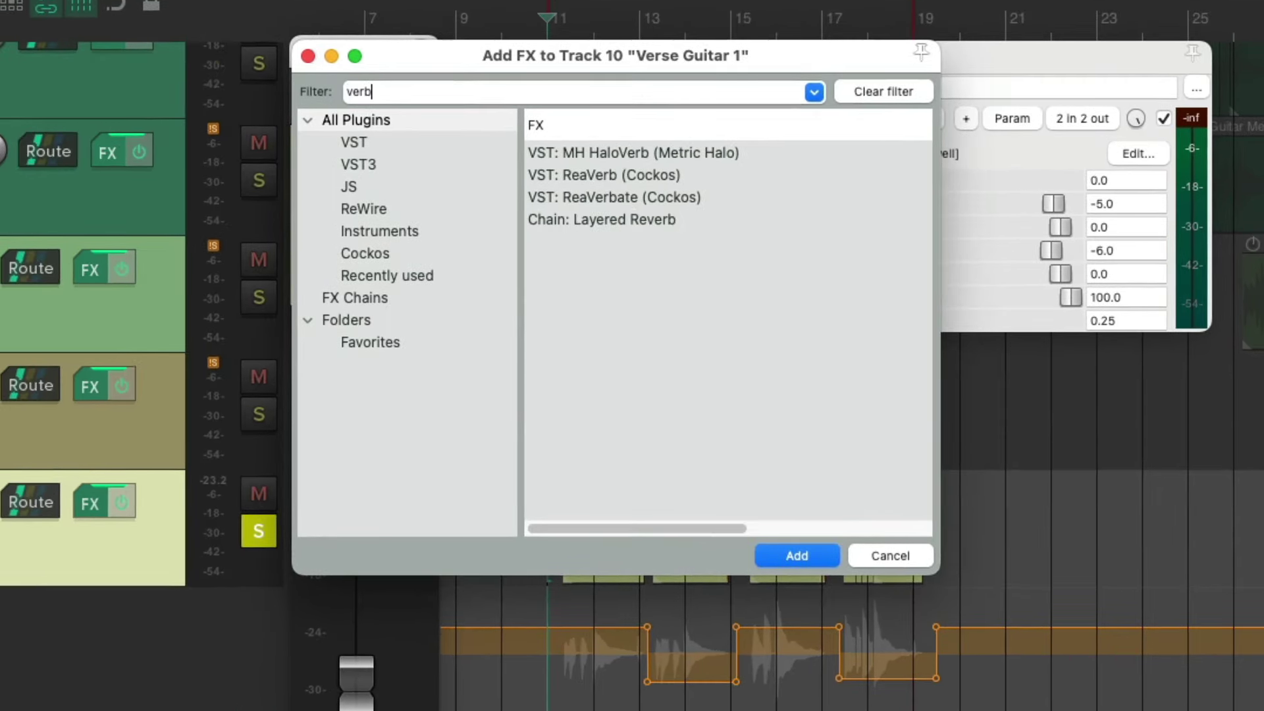
double_click(695, 175)
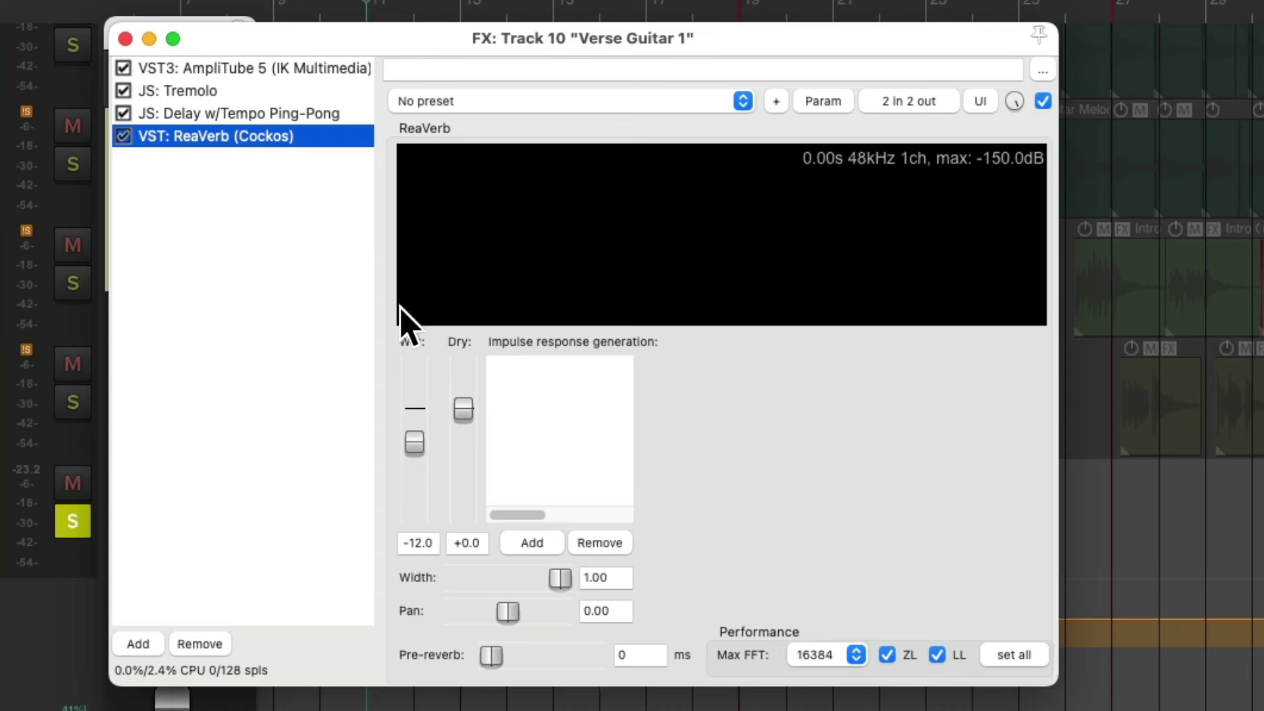
Load the Large Hall.aif impulse response file into ReaVerb and lower its wet level to -21.6 dB.
click(548, 543)
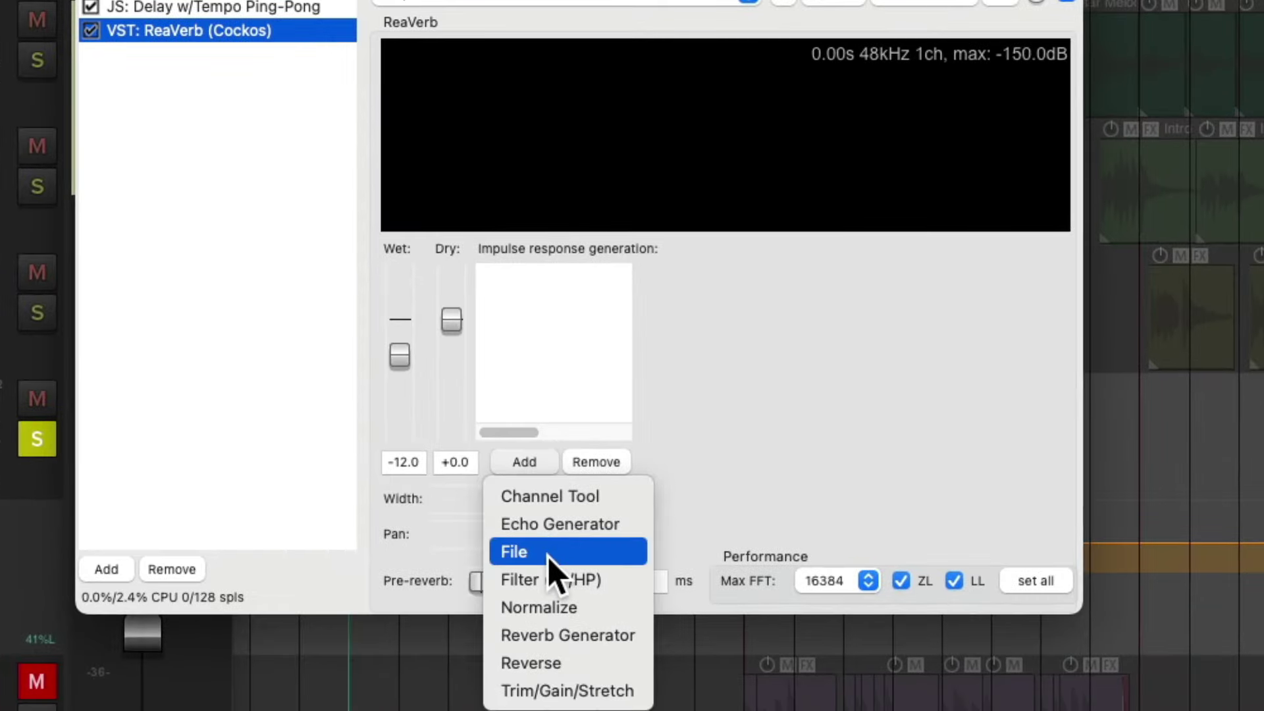
click(552, 551)
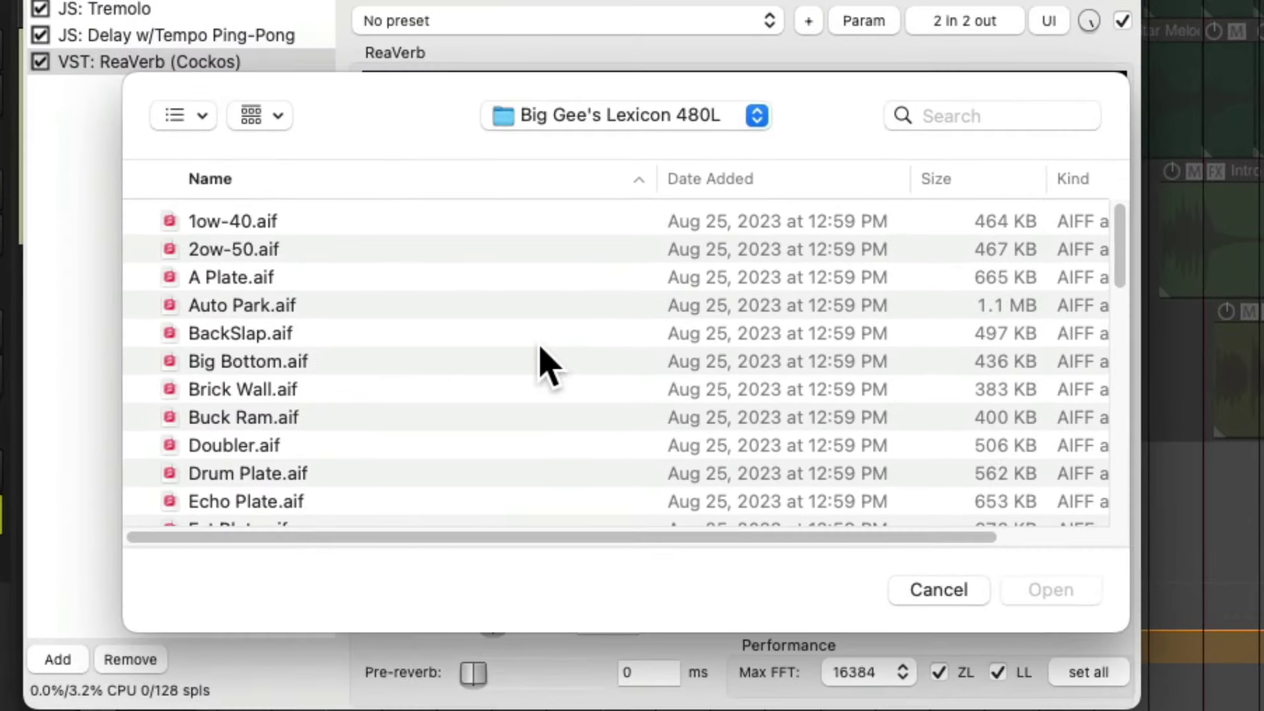
scroll(545, 362, down, 3)
scroll(541, 349, down, 3)
click(399, 452)
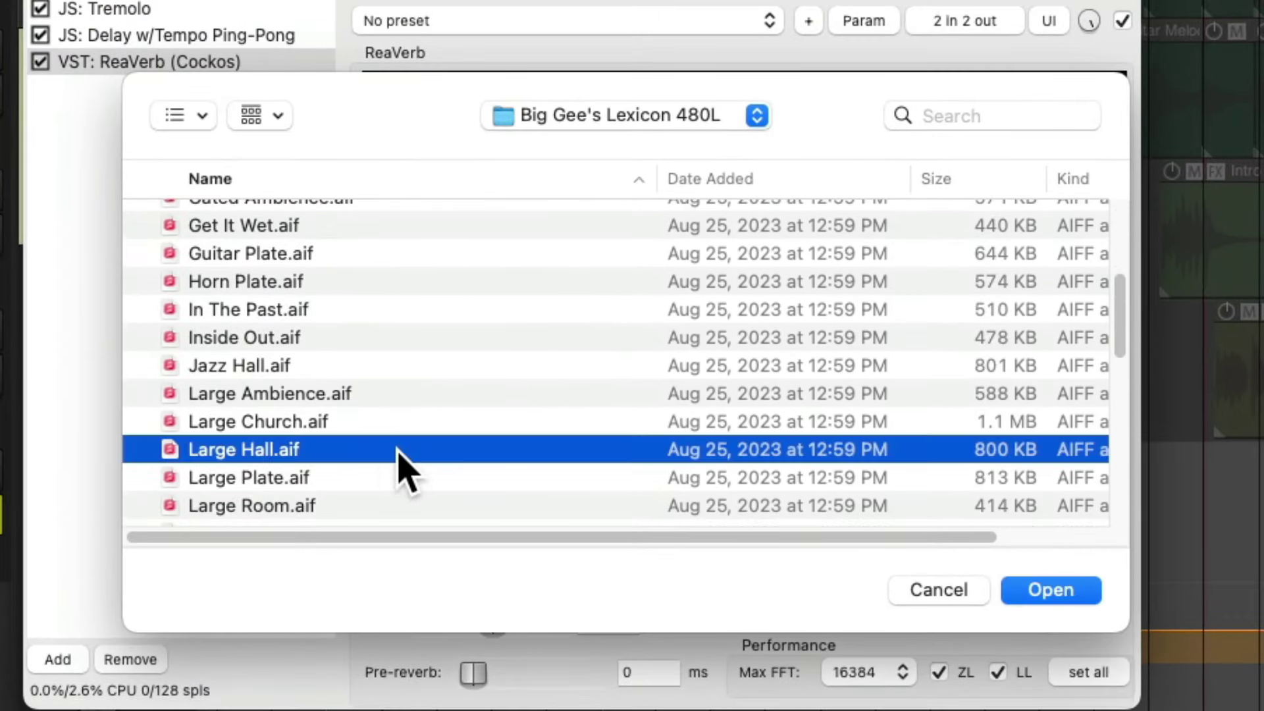
double_click(333, 449)
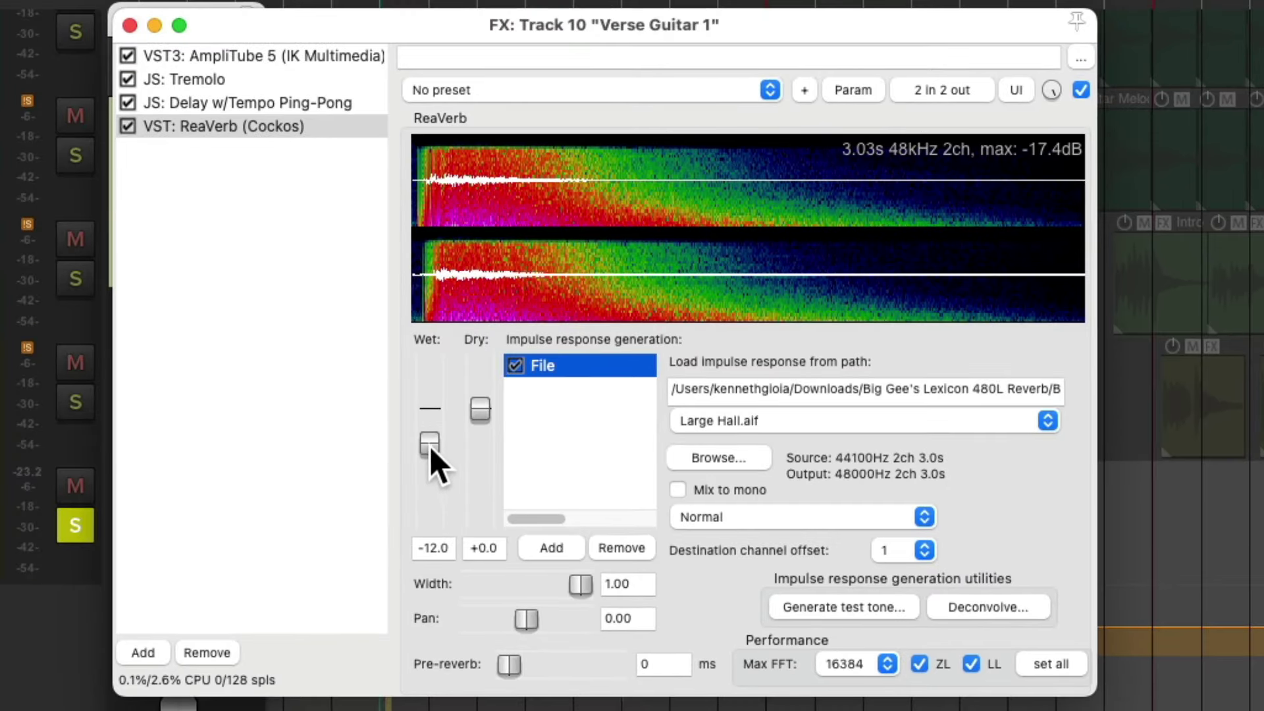
drag(429, 450, 429, 469)
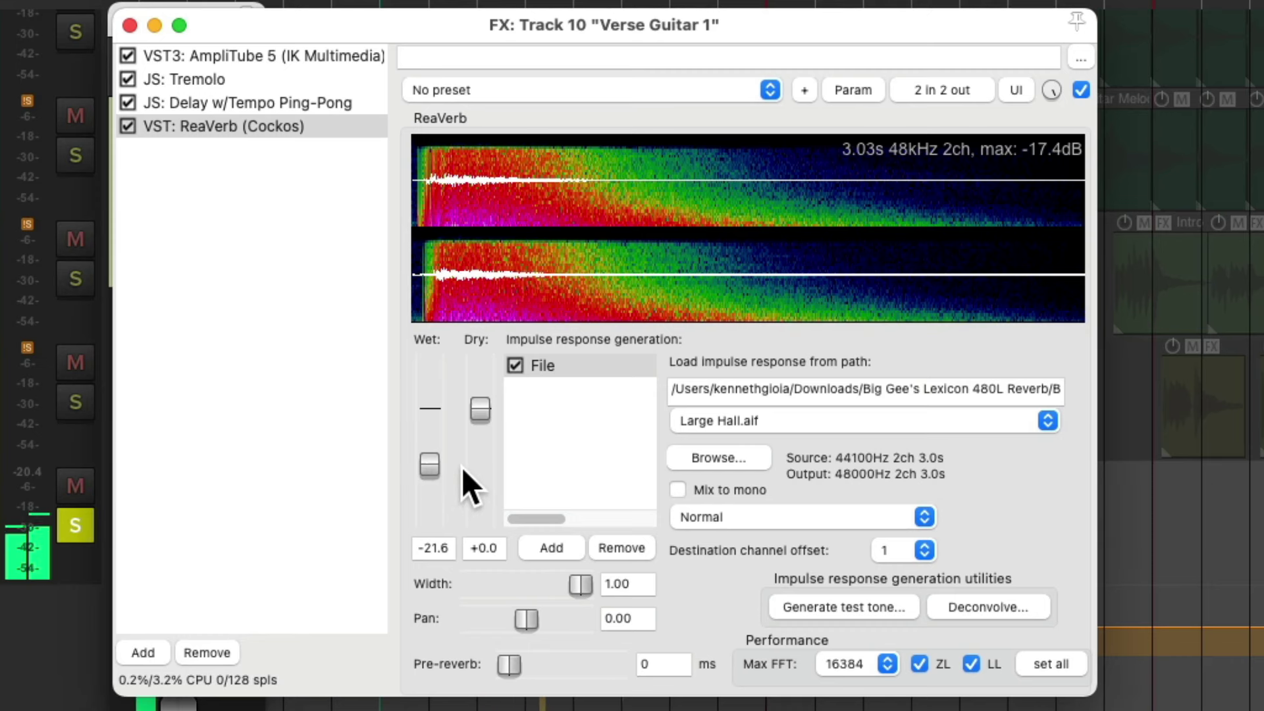
Add ReaEQ to Verse Guitar 1, place it directly after AmpliTube 5 in the chain, and enlarge the effects window.
double_click(277, 268)
text(eq)
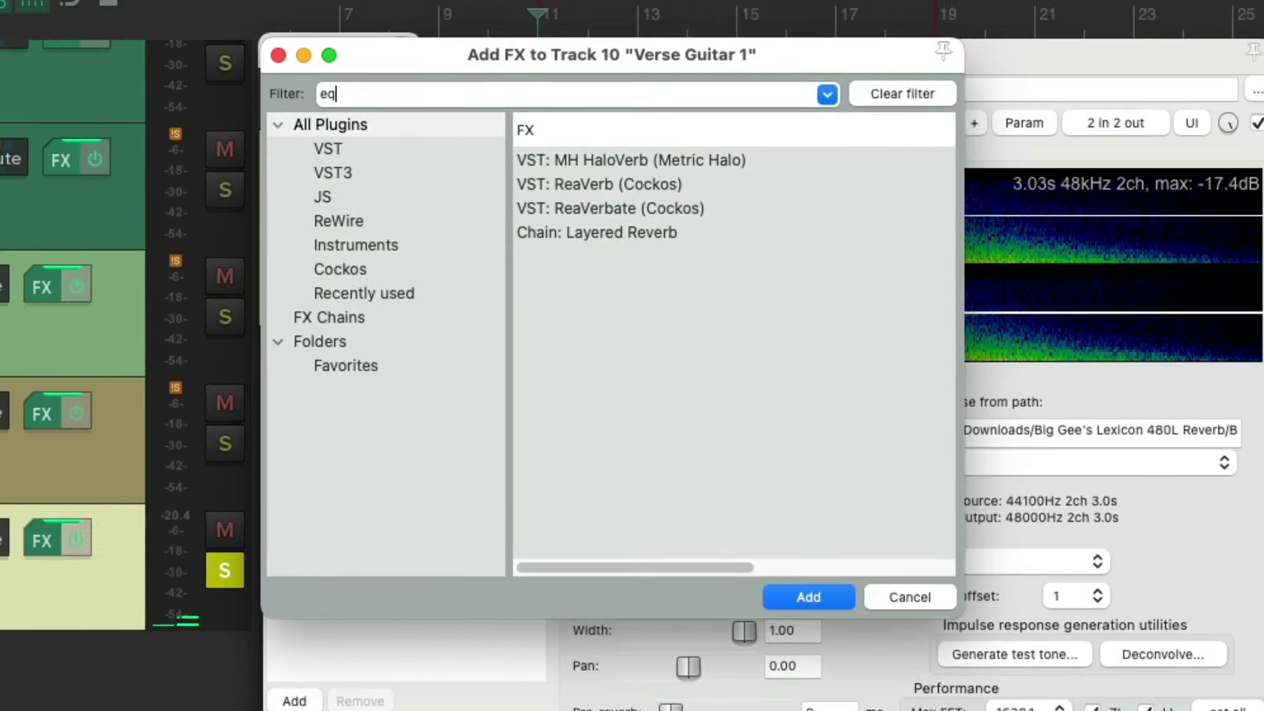
double_click(642, 160)
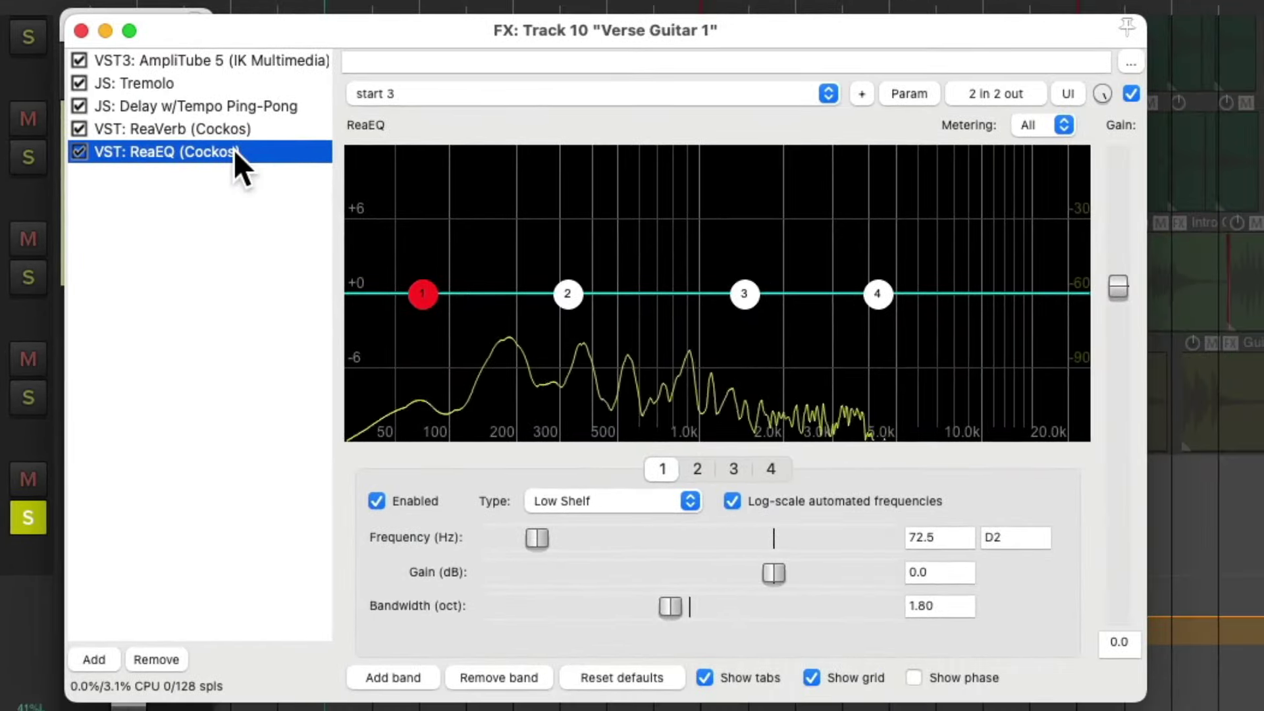
drag(441, 181, 443, 154)
drag(235, 124, 246, 96)
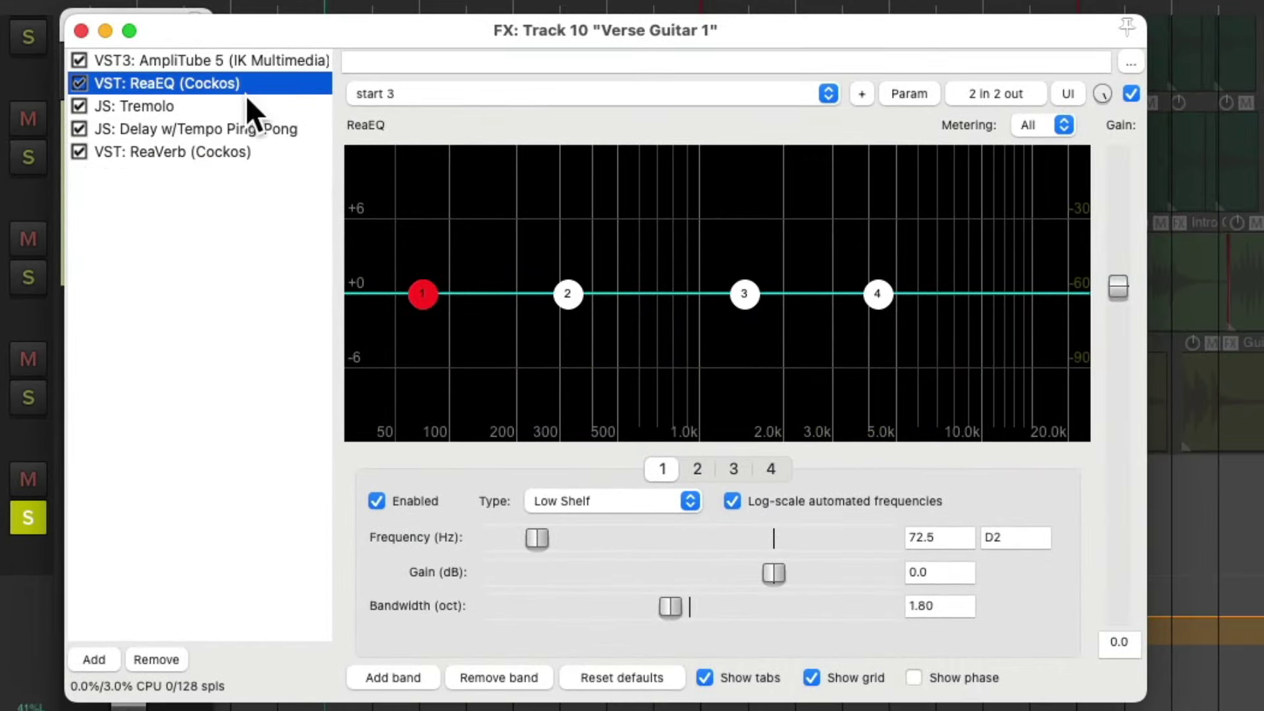
drag(1145, 700, 1212, 710)
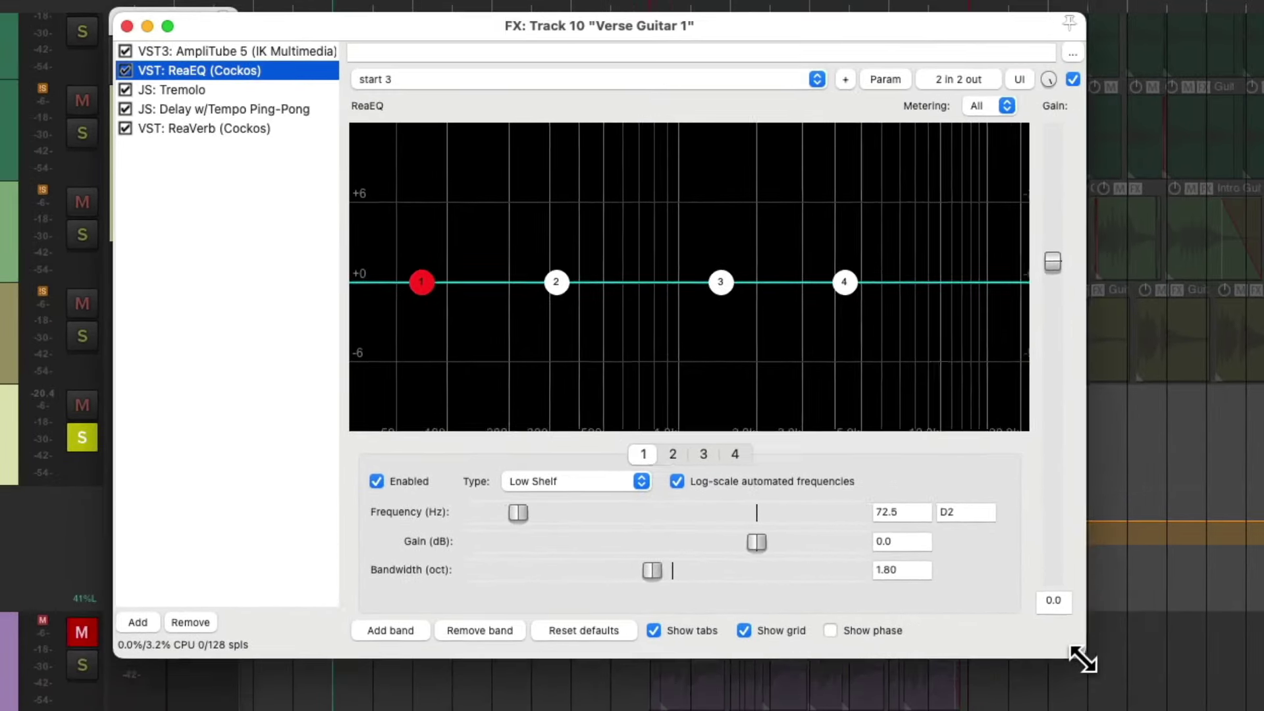
drag(1081, 658, 1122, 696)
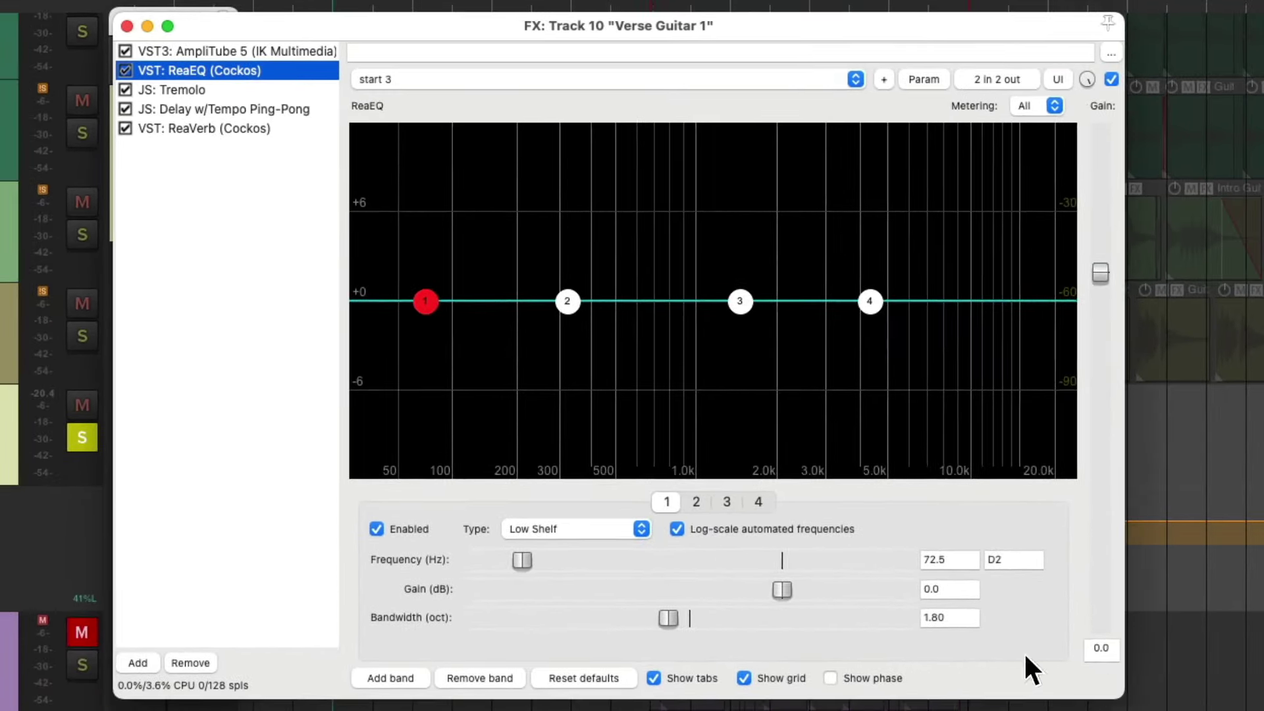
Change ReaEQ band 1 to a High Pass filter with its frequency at about 93 Hz.
click(563, 530)
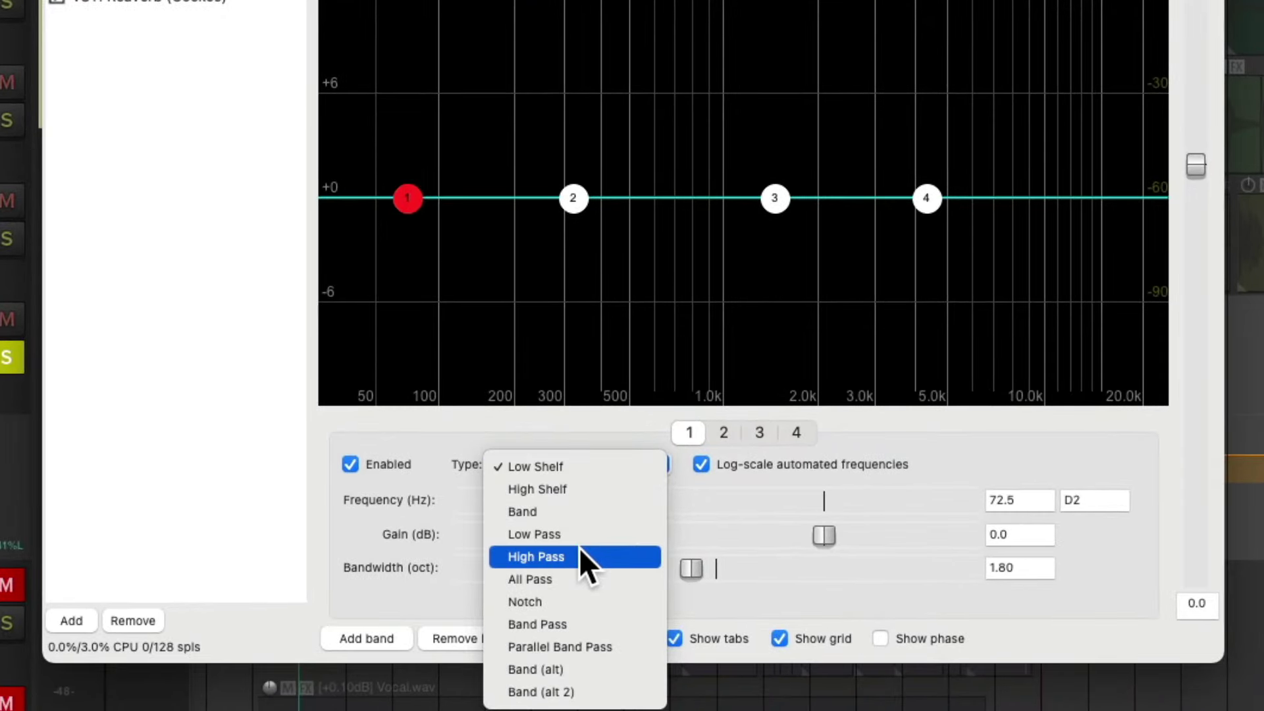
click(579, 556)
mouse_move(437, 388)
mouse_down()
mouse_move(474, 393)
mouse_move(457, 390)
mouse_up()
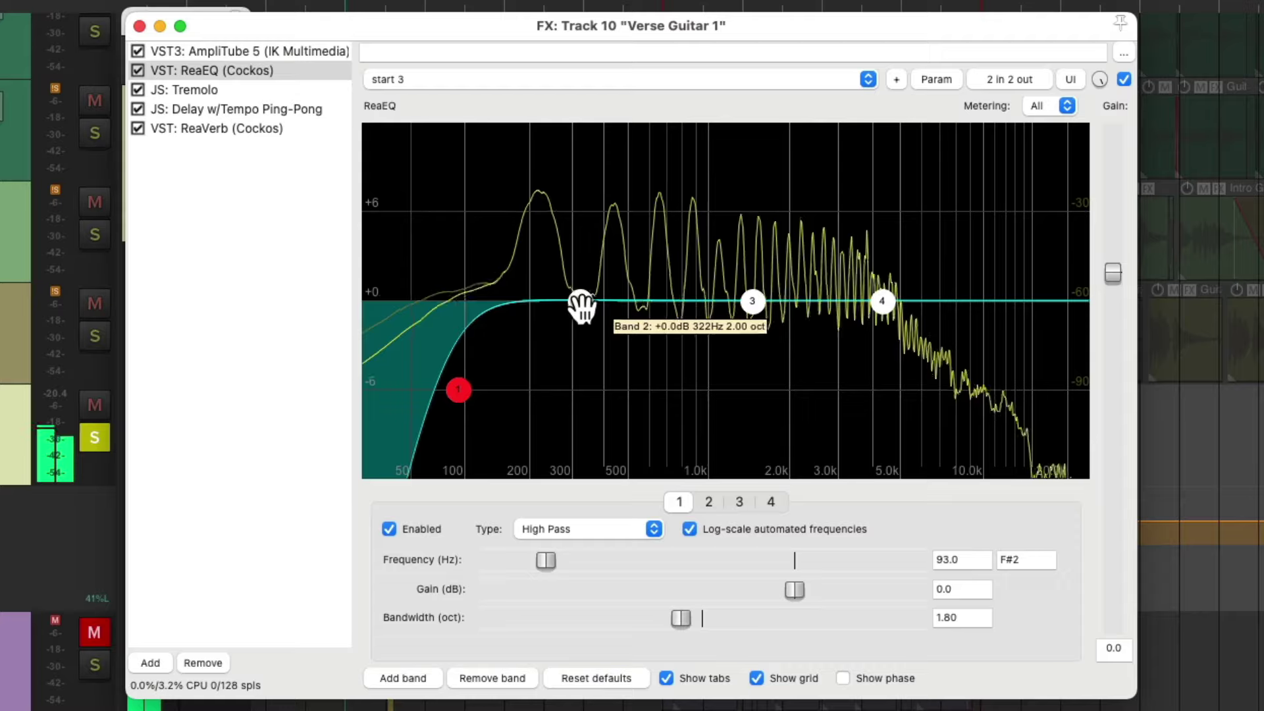
Cut EQ band 2 by about 2 dB near 344 Hz and boost band 3 by 2.3 dB near 1854 Hz with a 1.39-octave bandwidth.
drag(581, 304, 587, 334)
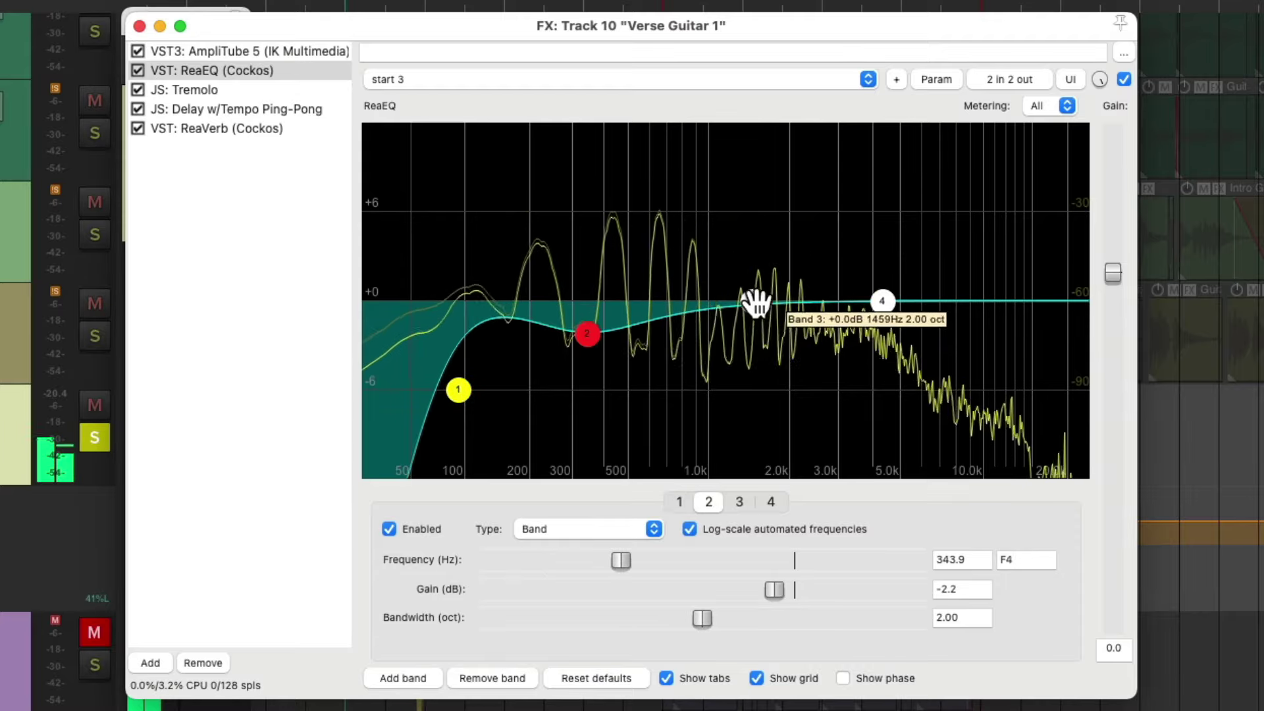
drag(757, 303, 784, 269)
scroll(757, 264, down, 3)
click(585, 333)
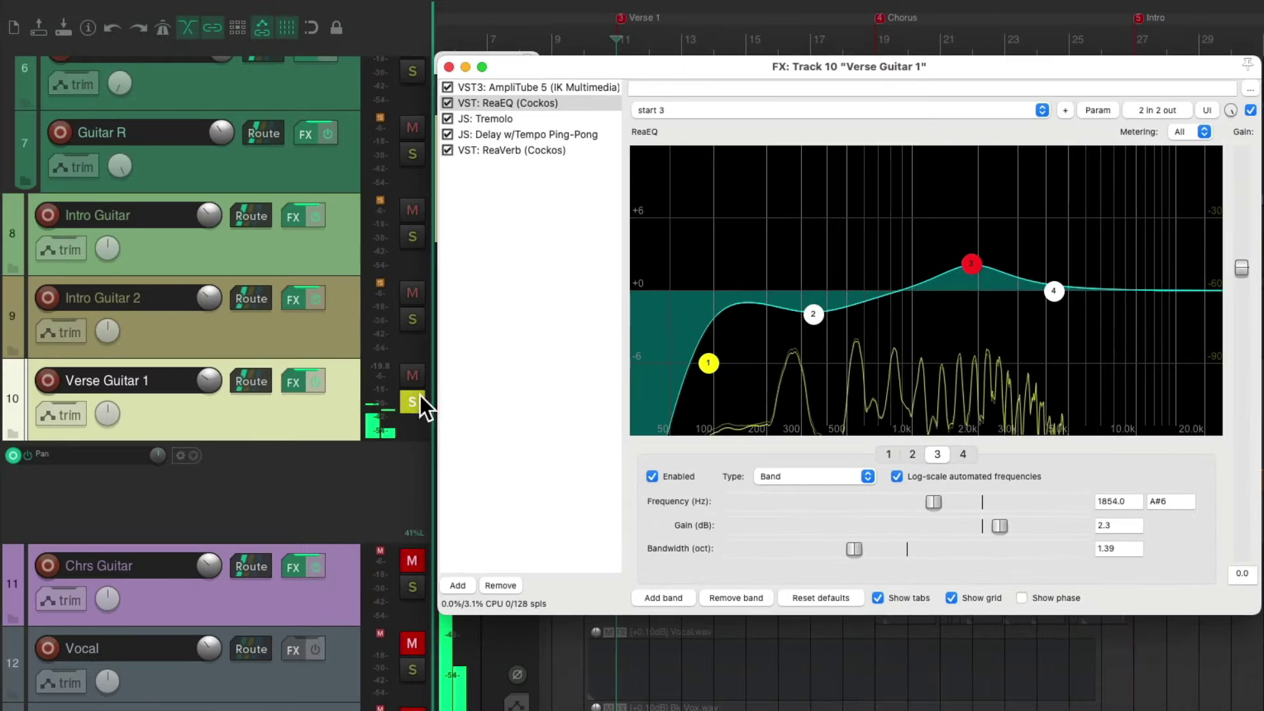
Unsolo Verse Guitar 1, close its effects window, and hide its pan envelope.
click(403, 403)
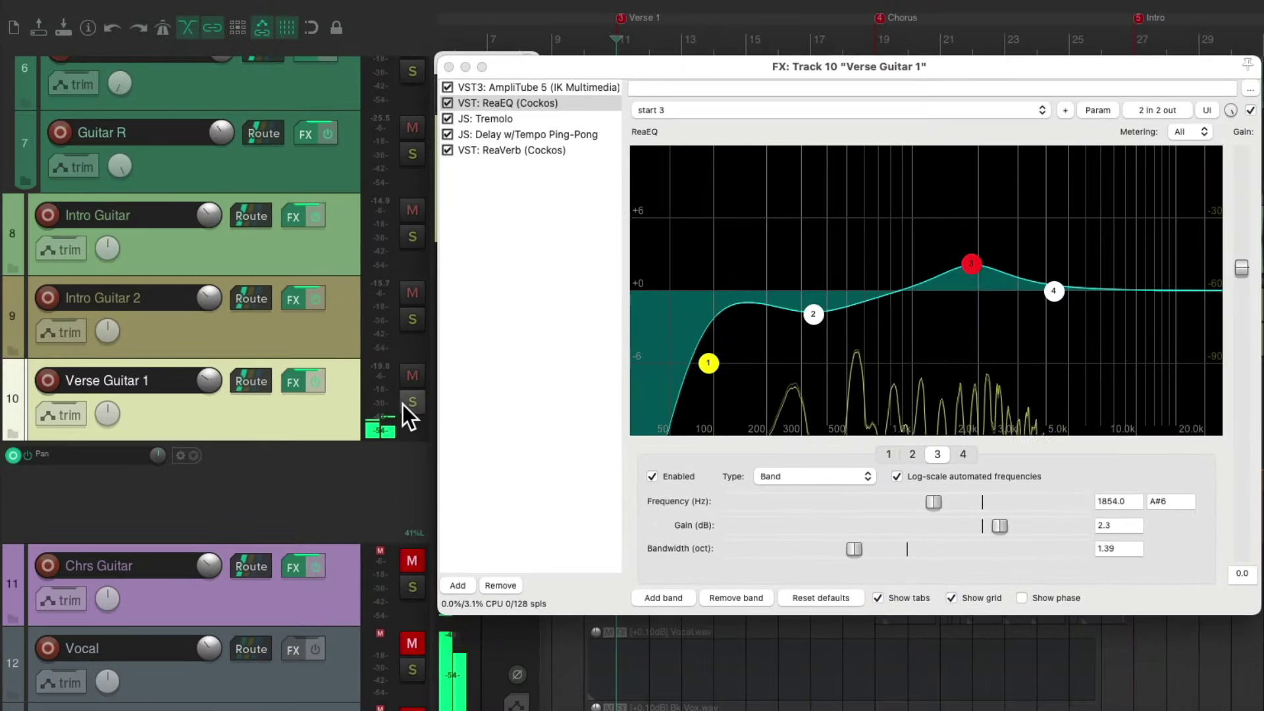
click(449, 67)
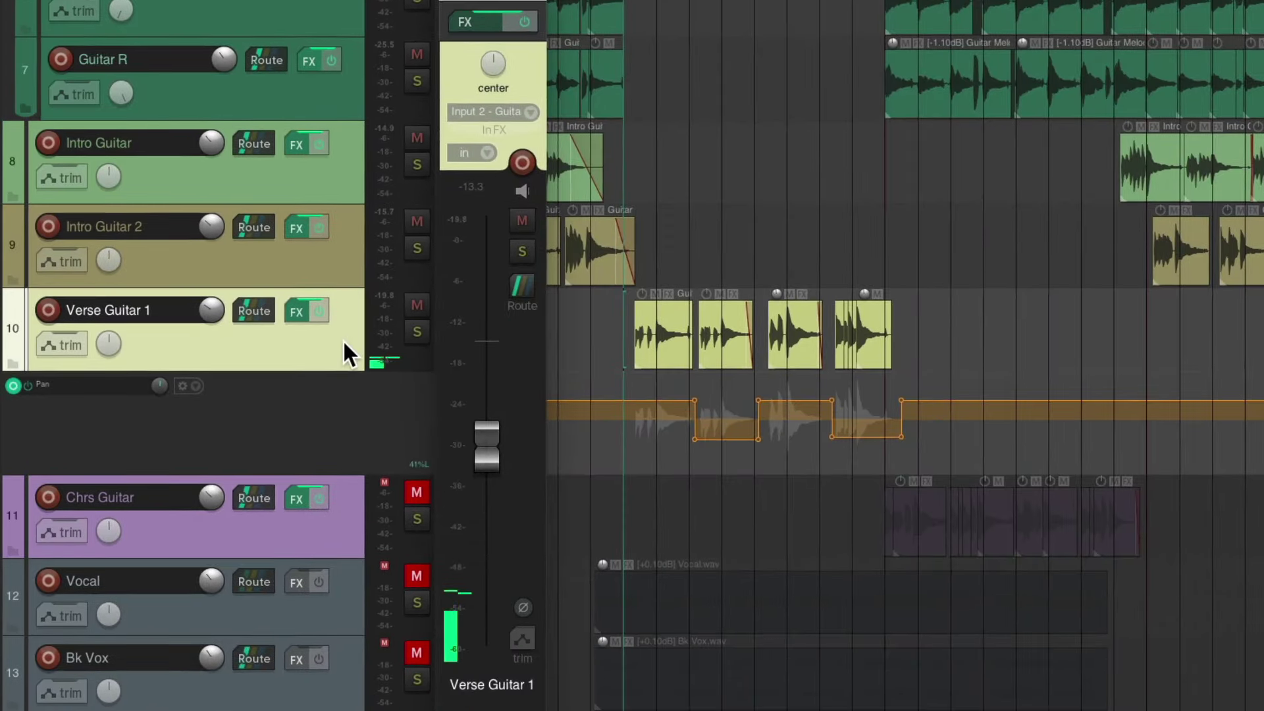
key(p)
Play the verse with the vocals muted and lower Verse Guitar 1's fader to -14.0 dB.
key(space)
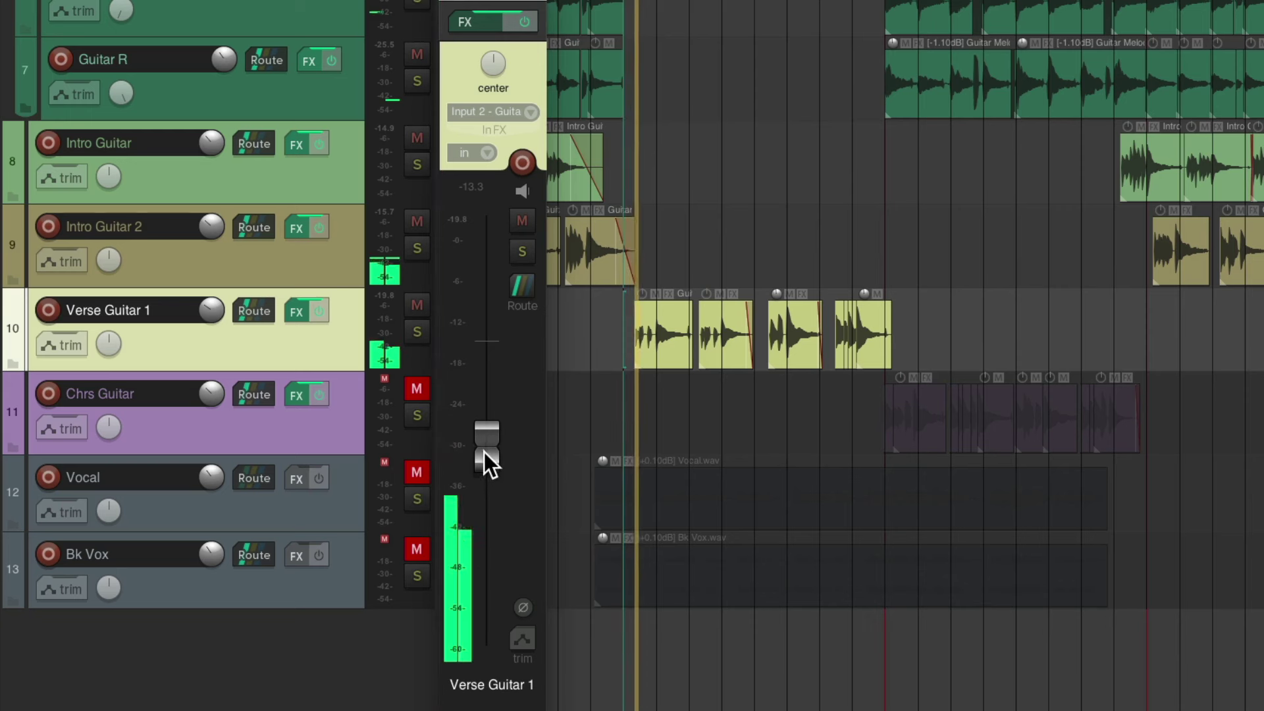
drag(484, 451, 484, 457)
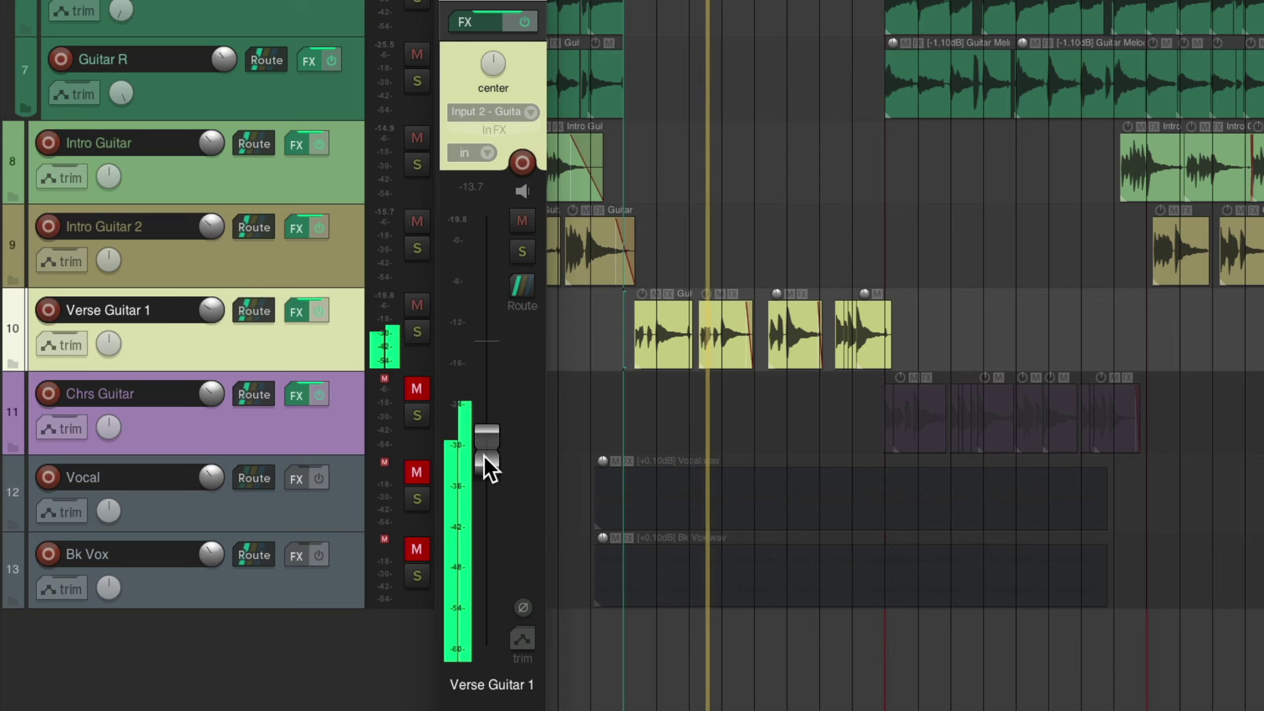
drag(484, 457, 484, 457)
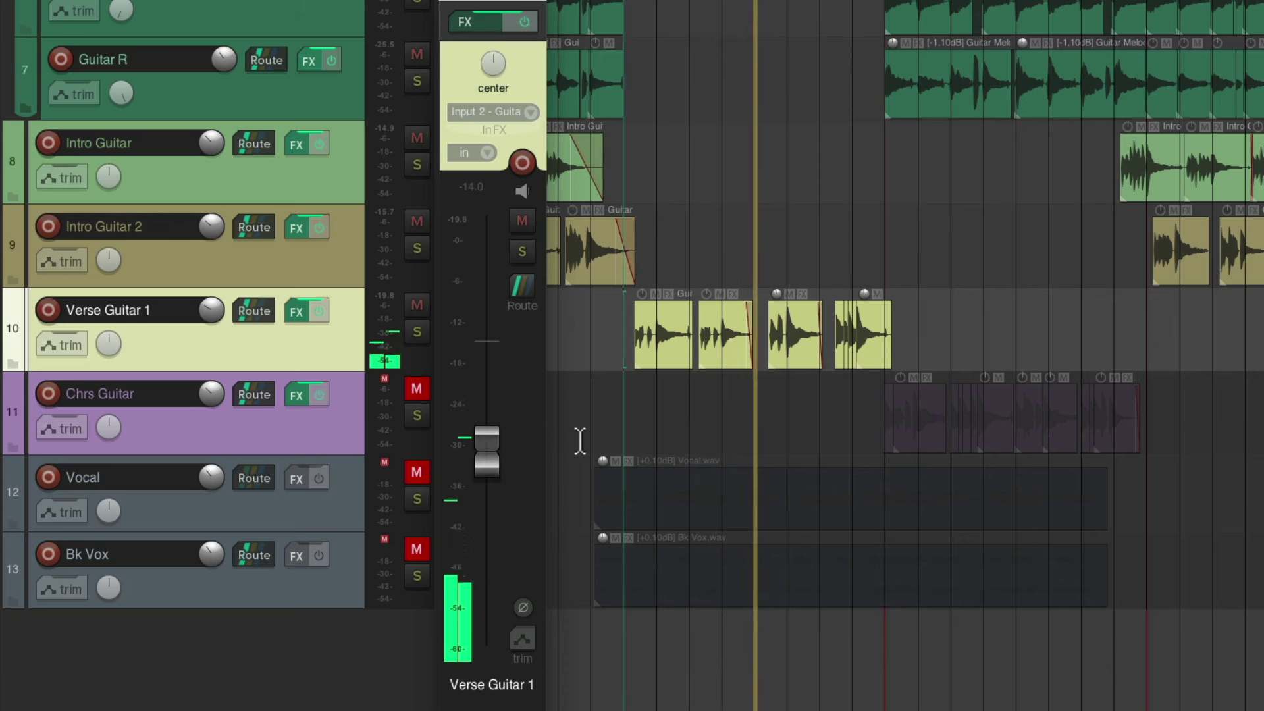
Unmute Vocal and Bk Vox and fine-tune Verse Guitar 1's fader to about -13.7 dB against them during playback.
drag(422, 541, 416, 471)
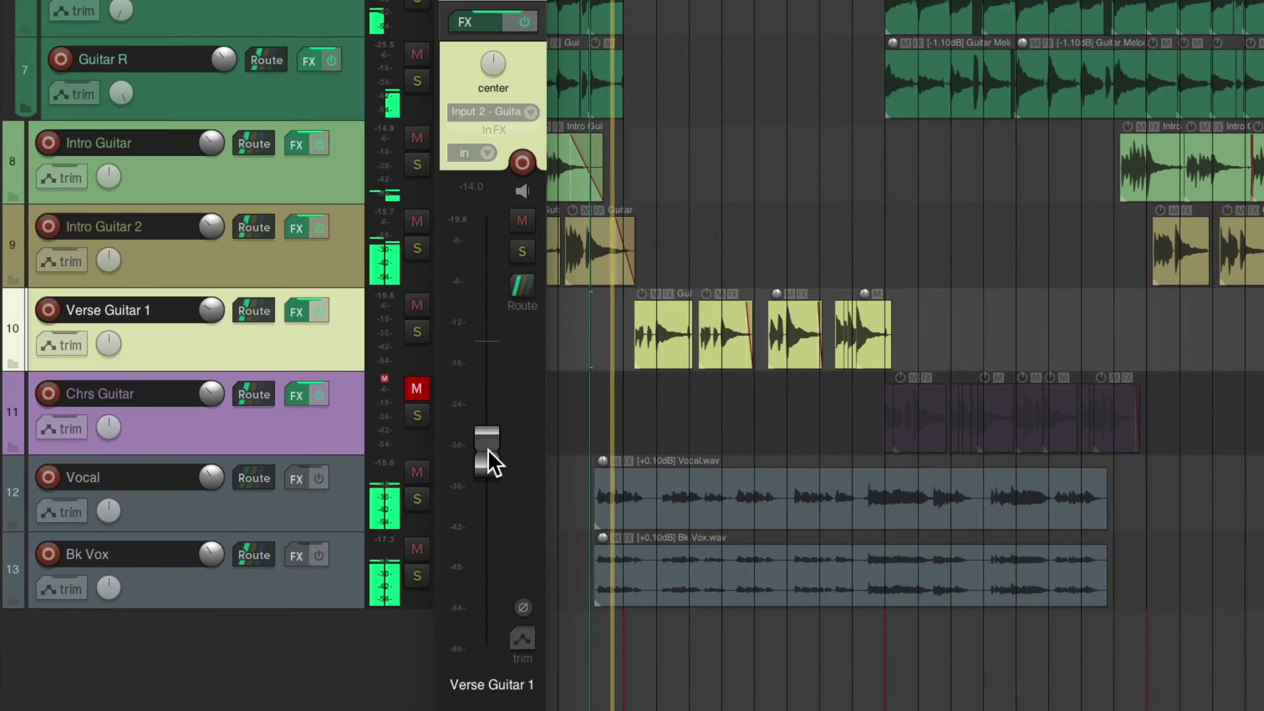
scroll(487, 450, up, 1)
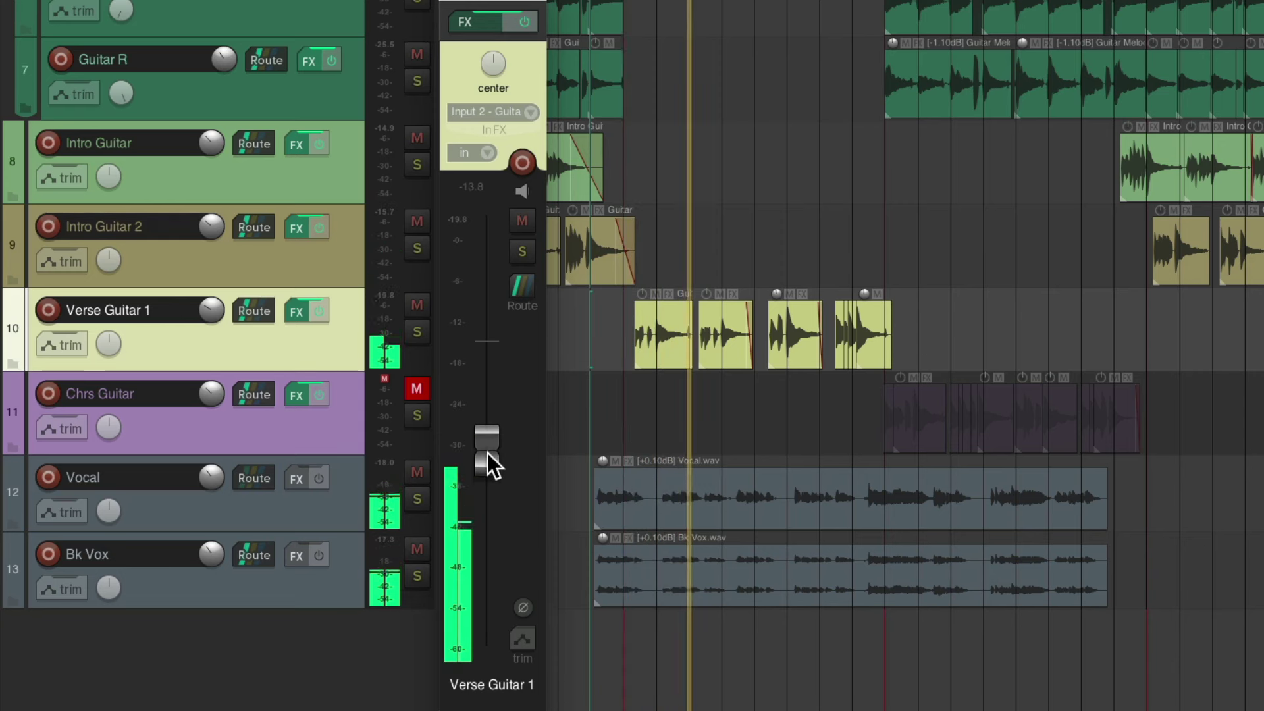
scroll(487, 452, up, 1)
scroll(487, 451, down, 2)
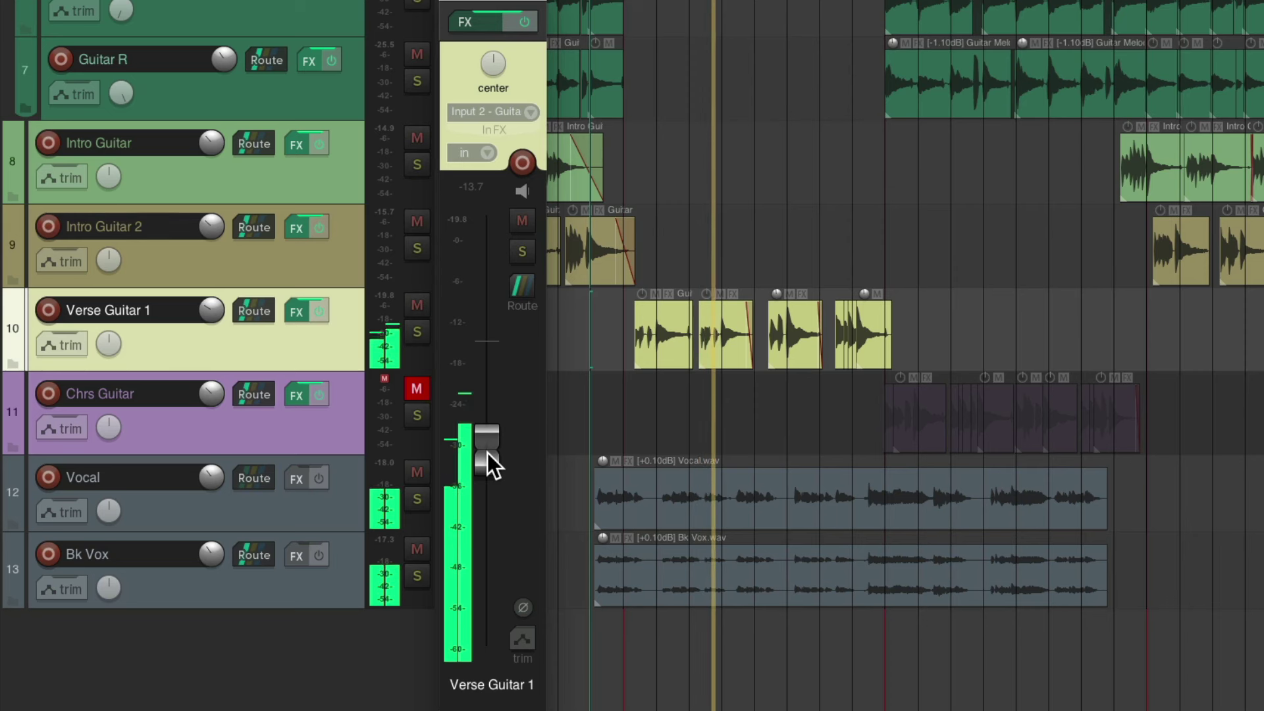
Lower Verse Guitar 1's fader to -14.2 dB, stop playback, and go to the chorus.
scroll(487, 453, down, 1)
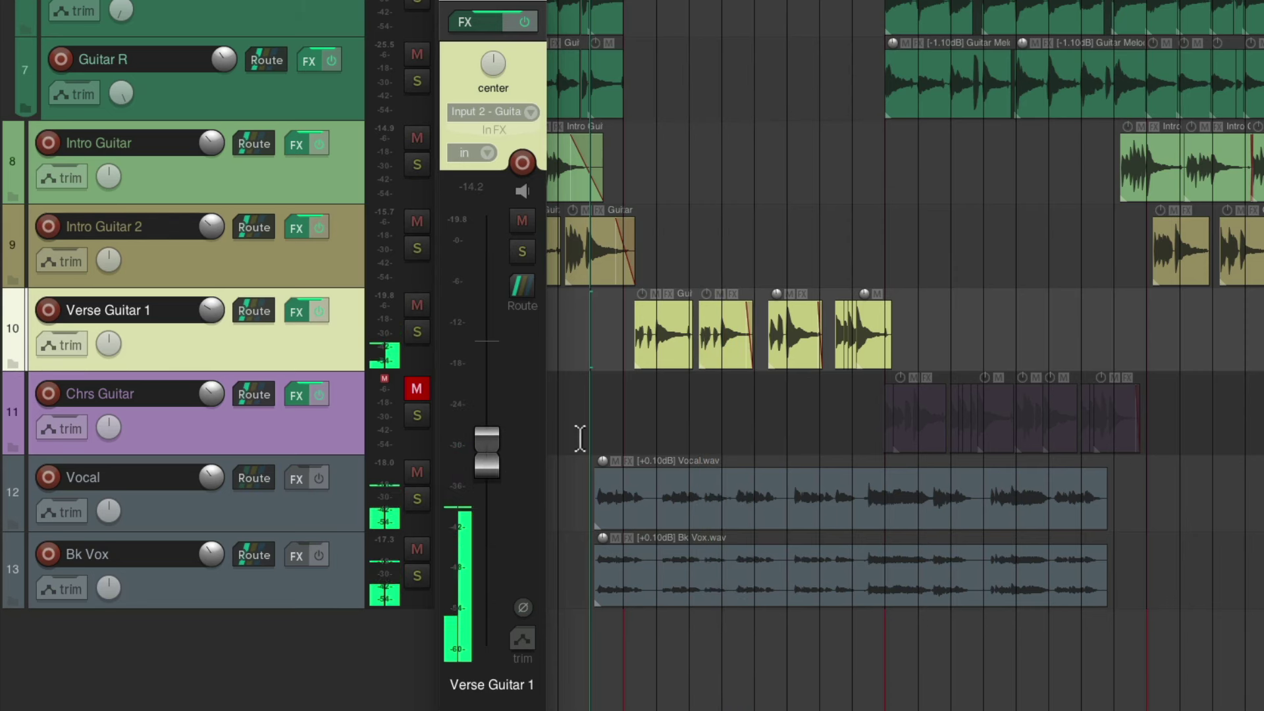
scroll(671, 438, right, 5)
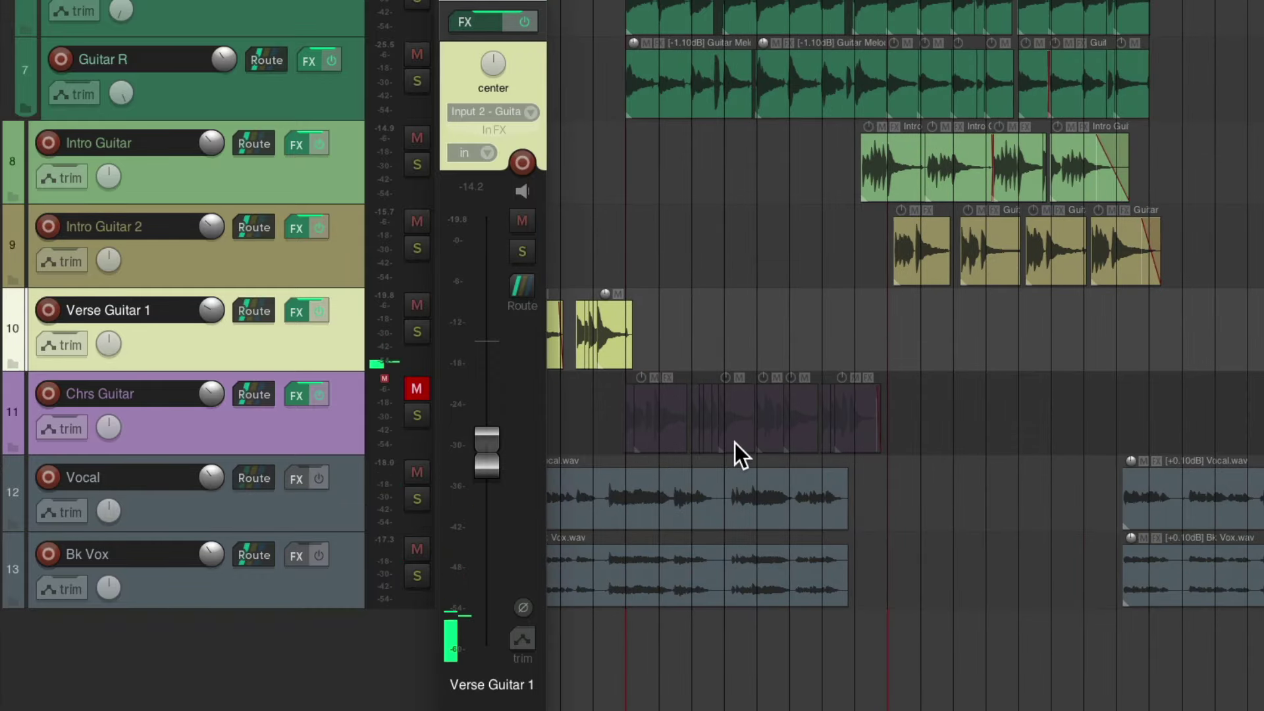
key(space)
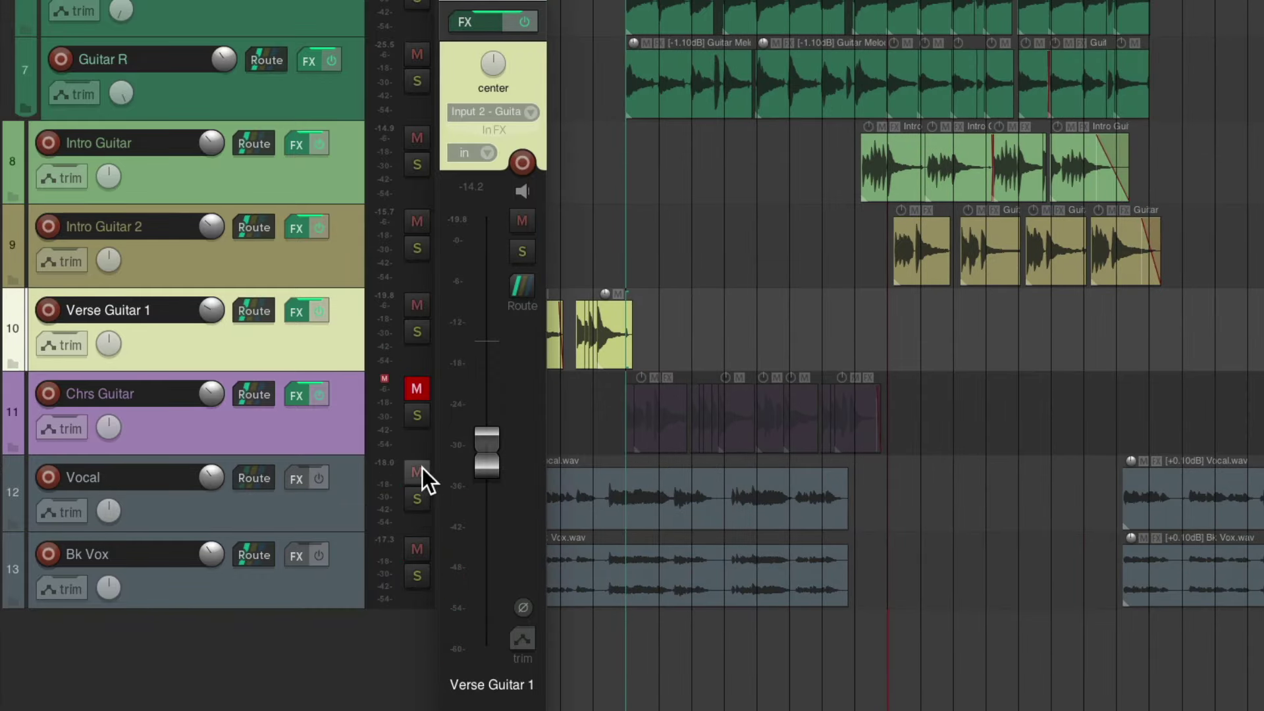
Mute Vocal and Bk Vox, unmute and solo Chrs Guitar for the chorus, and hide the channel strip.
drag(421, 469, 417, 552)
click(416, 389)
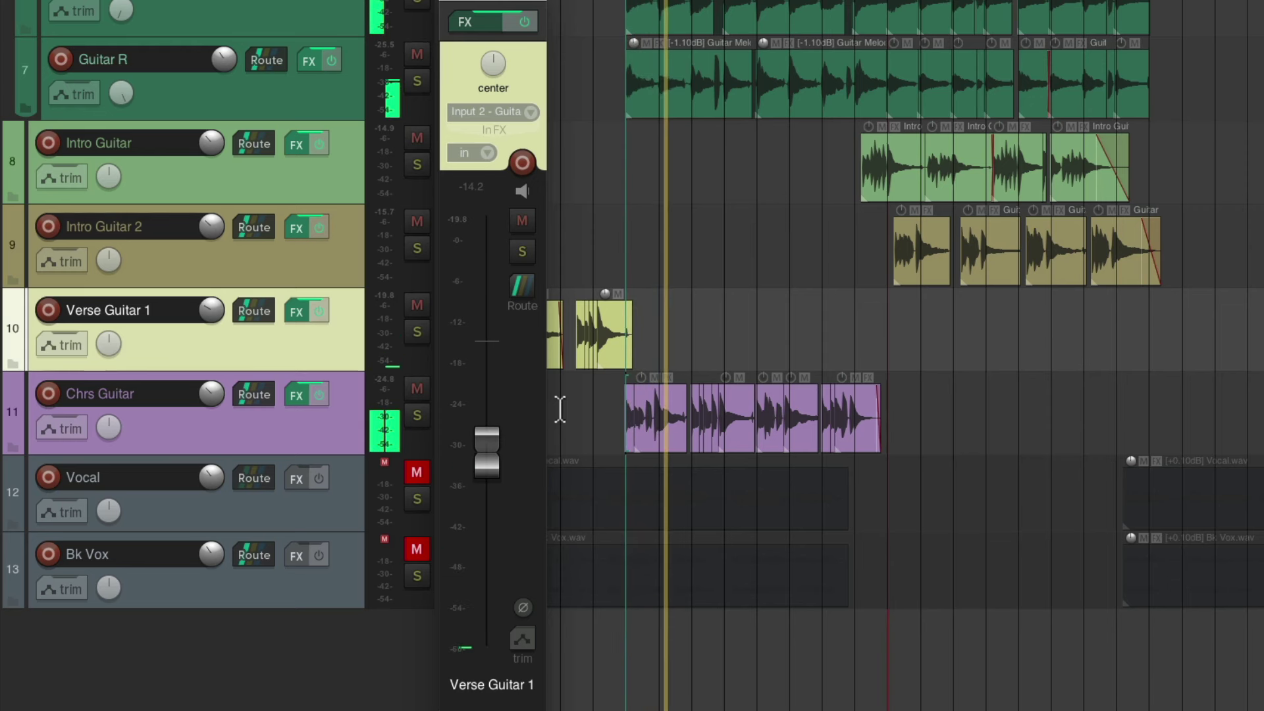
click(420, 416)
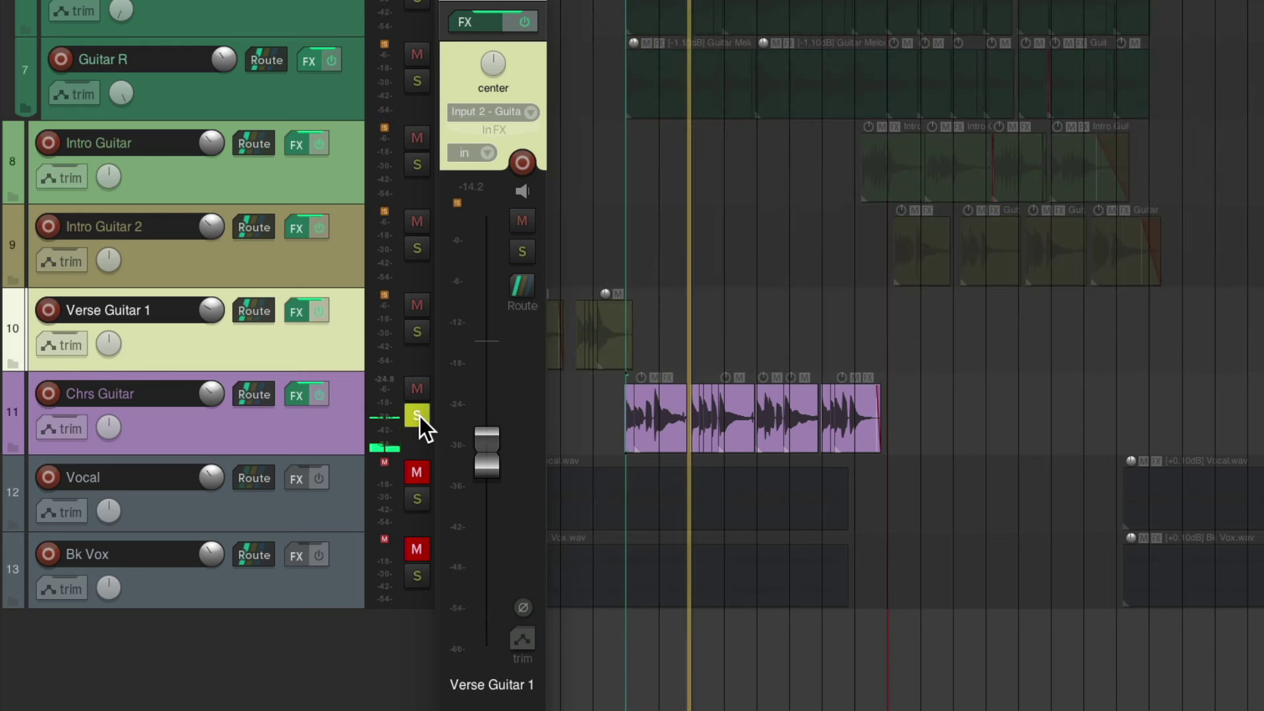
click(299, 433)
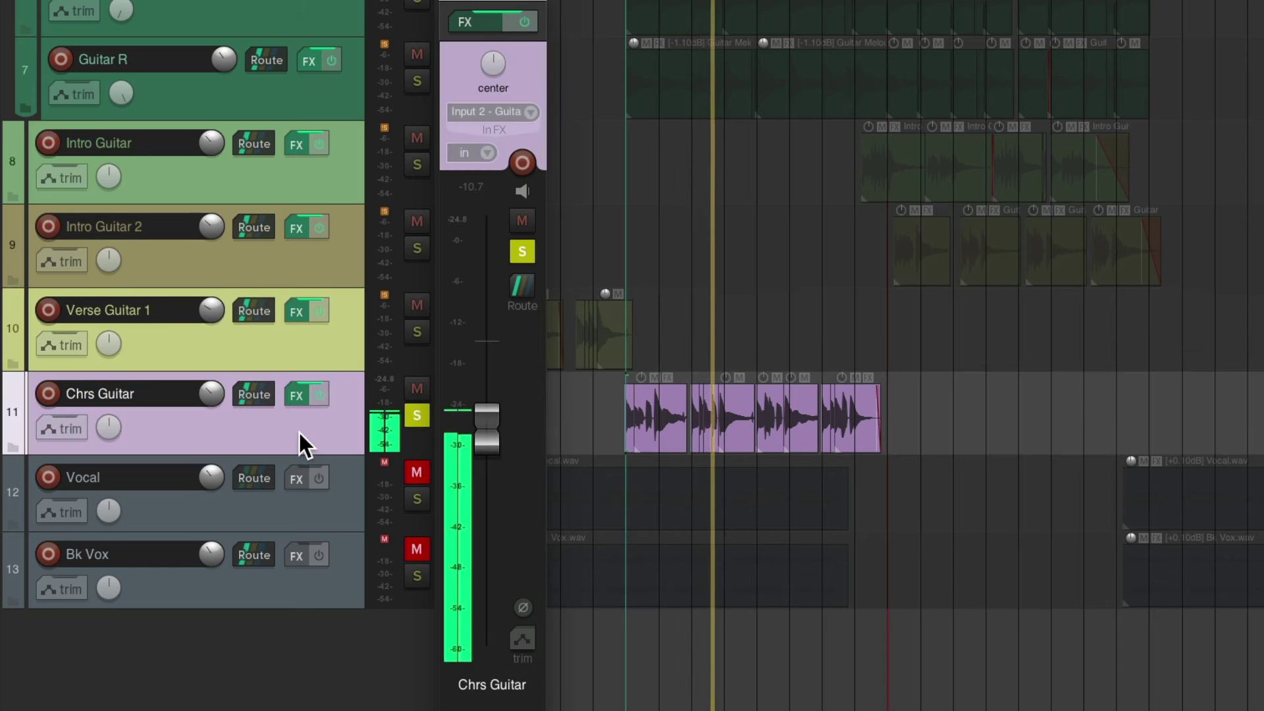
key(ctrl+m)
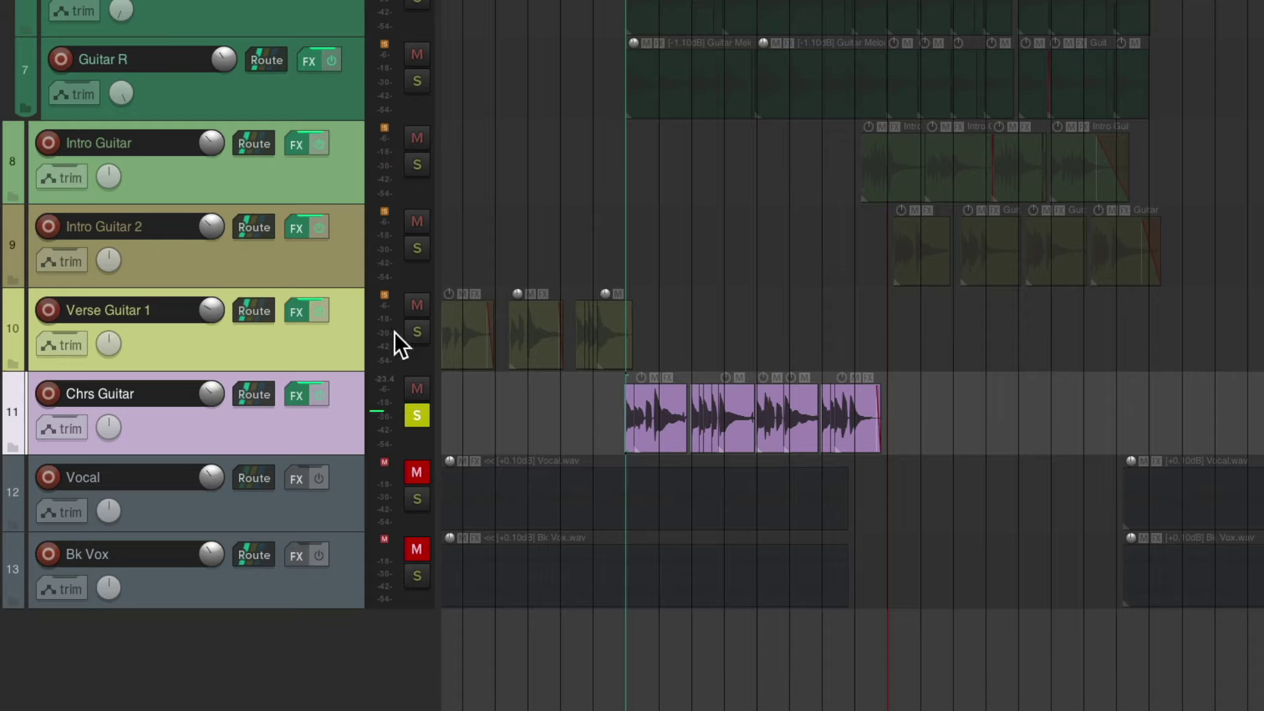
Copy the Delay w/Tempo Ping-Pong and ReaVerb effects from Verse Guitar 1 to Chrs Guitar.
click(295, 314)
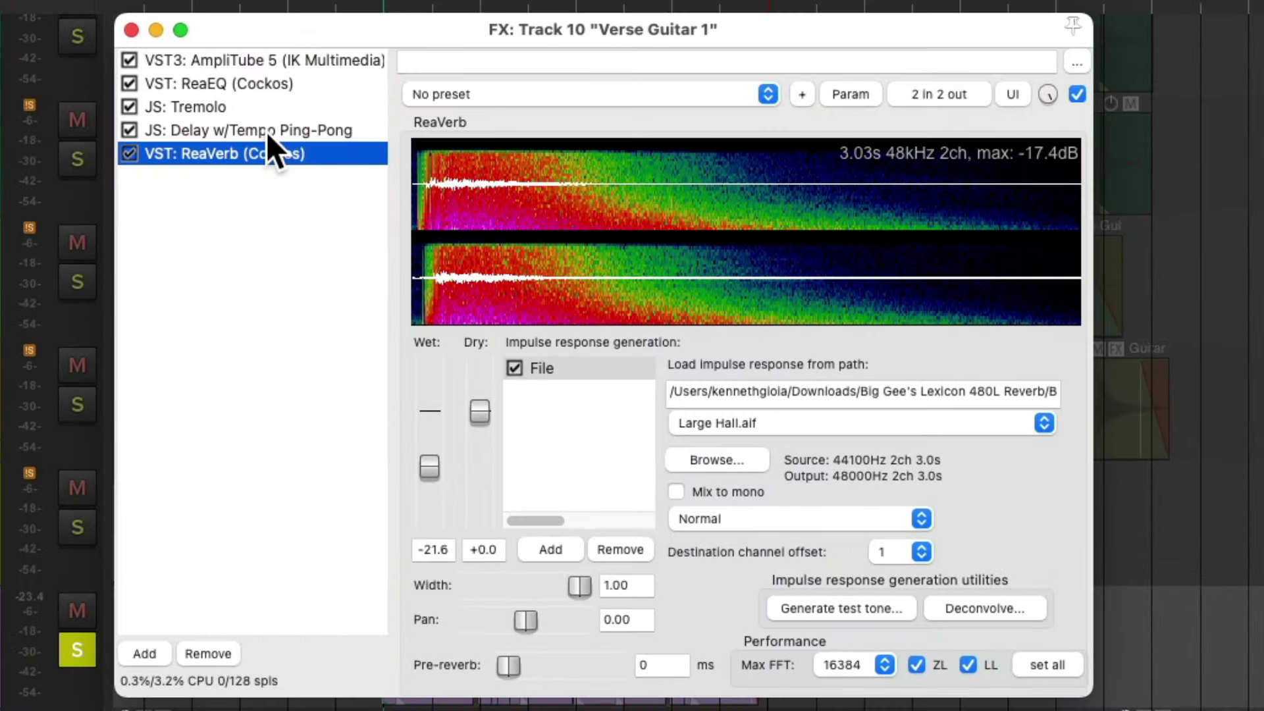
click(267, 132)
shift+click(314, 151)
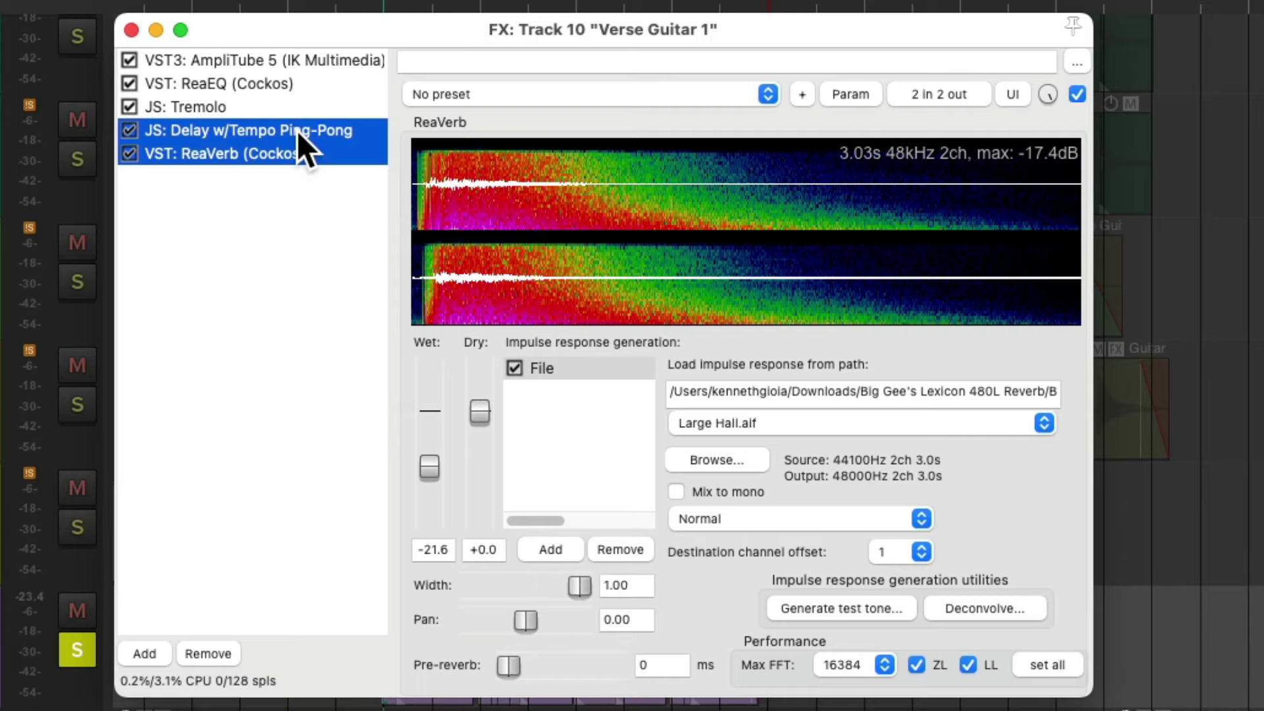
drag(295, 129, 364, 548)
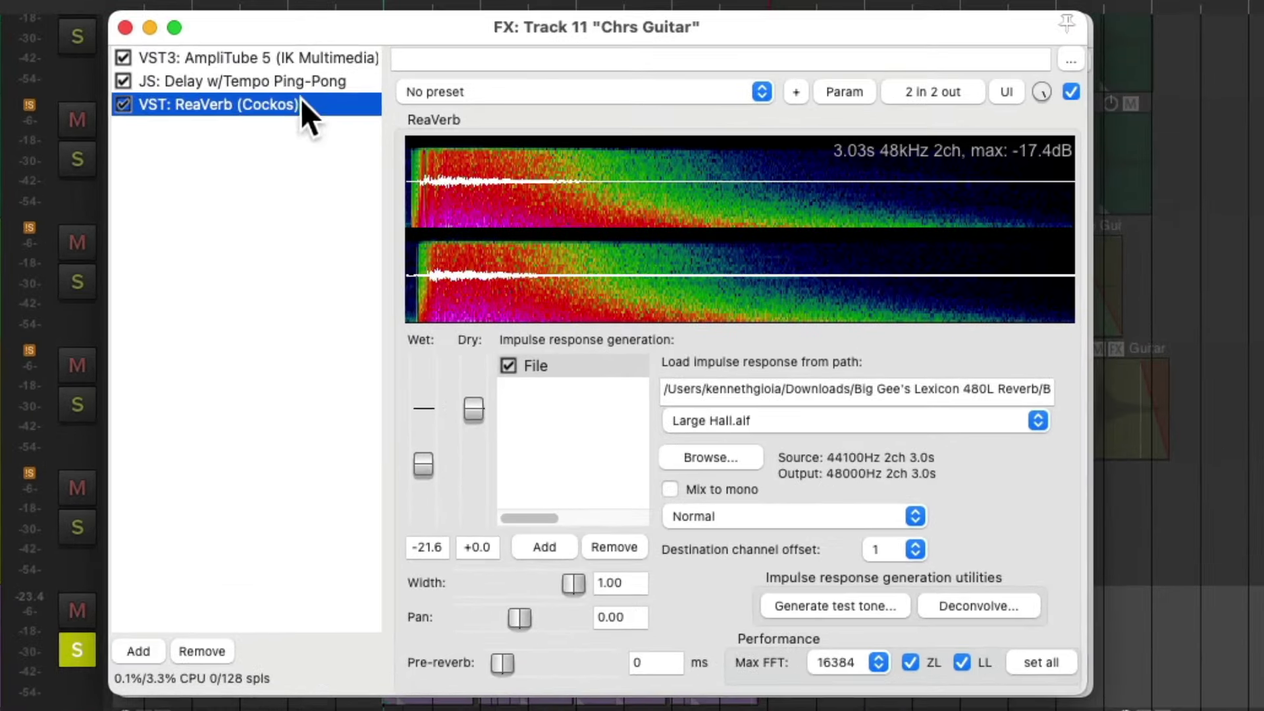
click(666, 117)
click(334, 104)
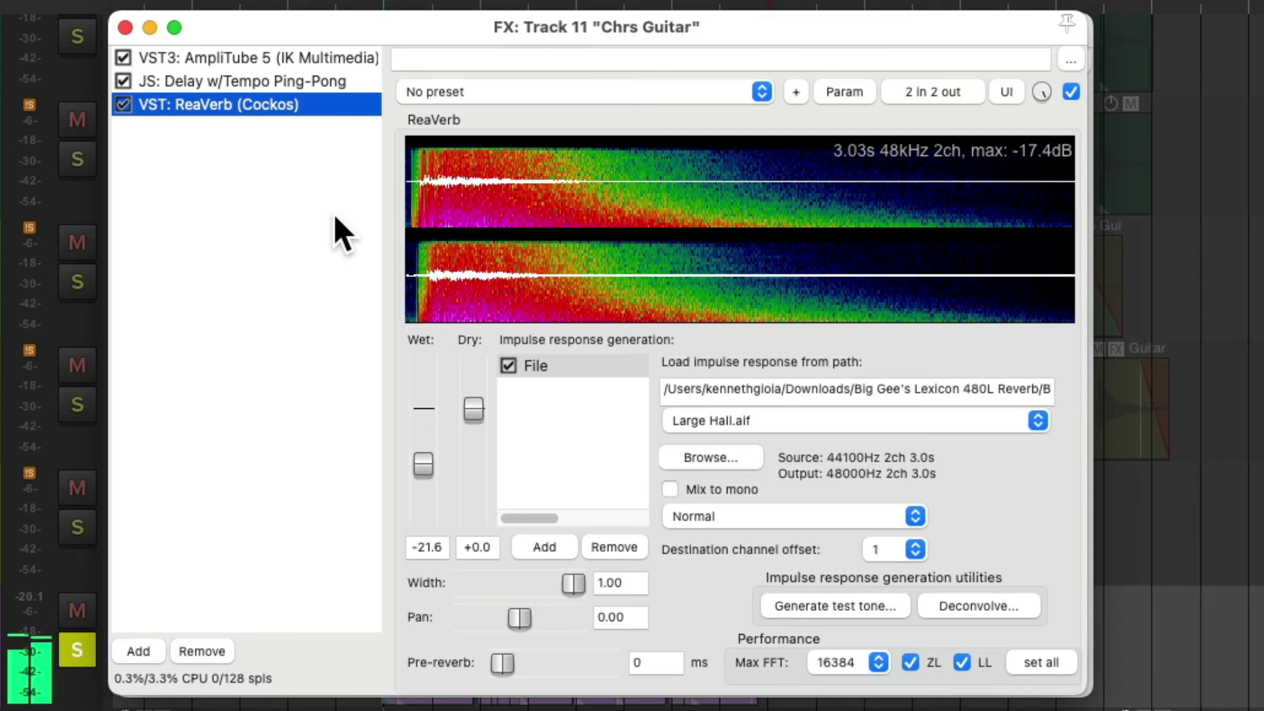
Add ReaEQ to Chrs Guitar, place it directly after AmpliTube 5, and enlarge the effects window.
double_click(284, 240)
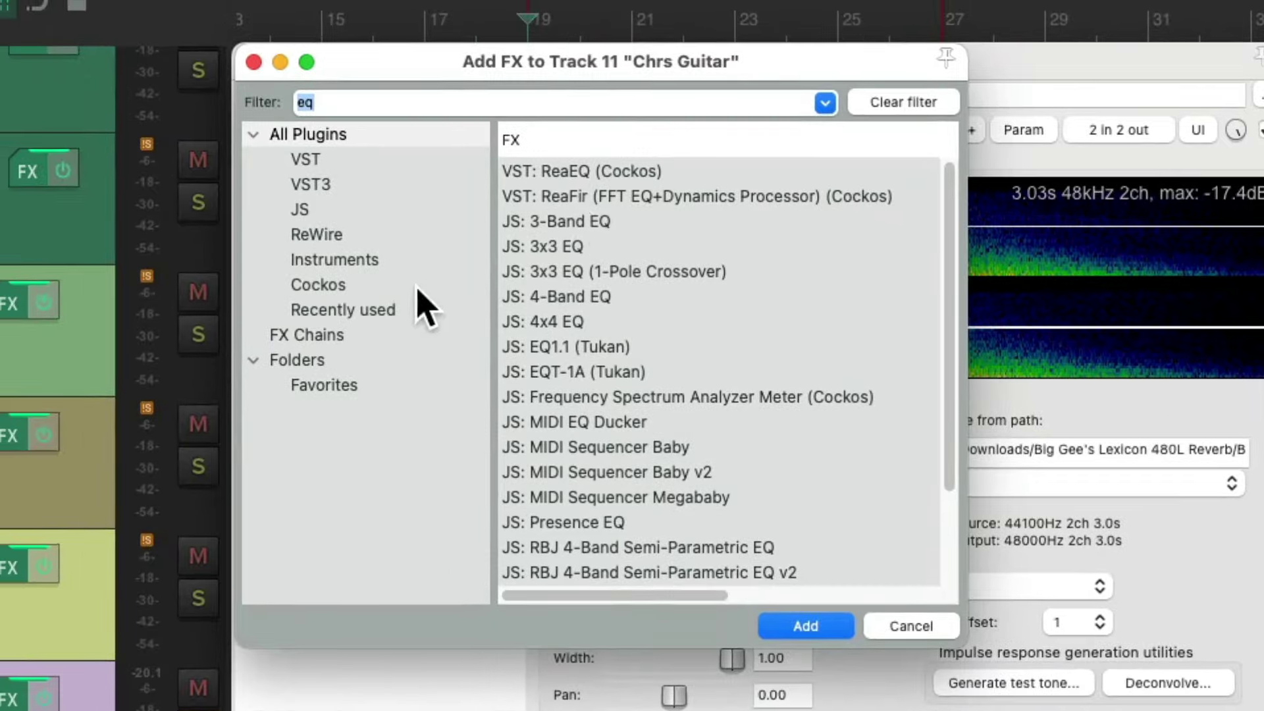
double_click(655, 171)
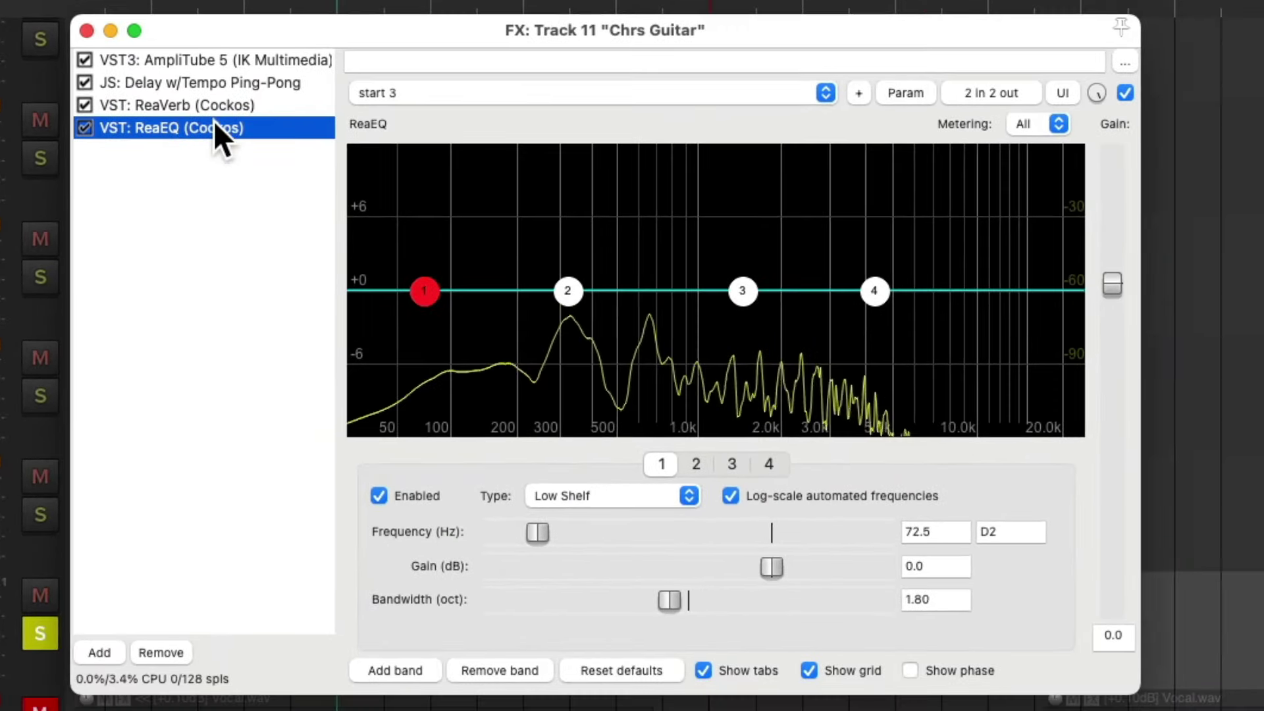
drag(213, 120, 216, 75)
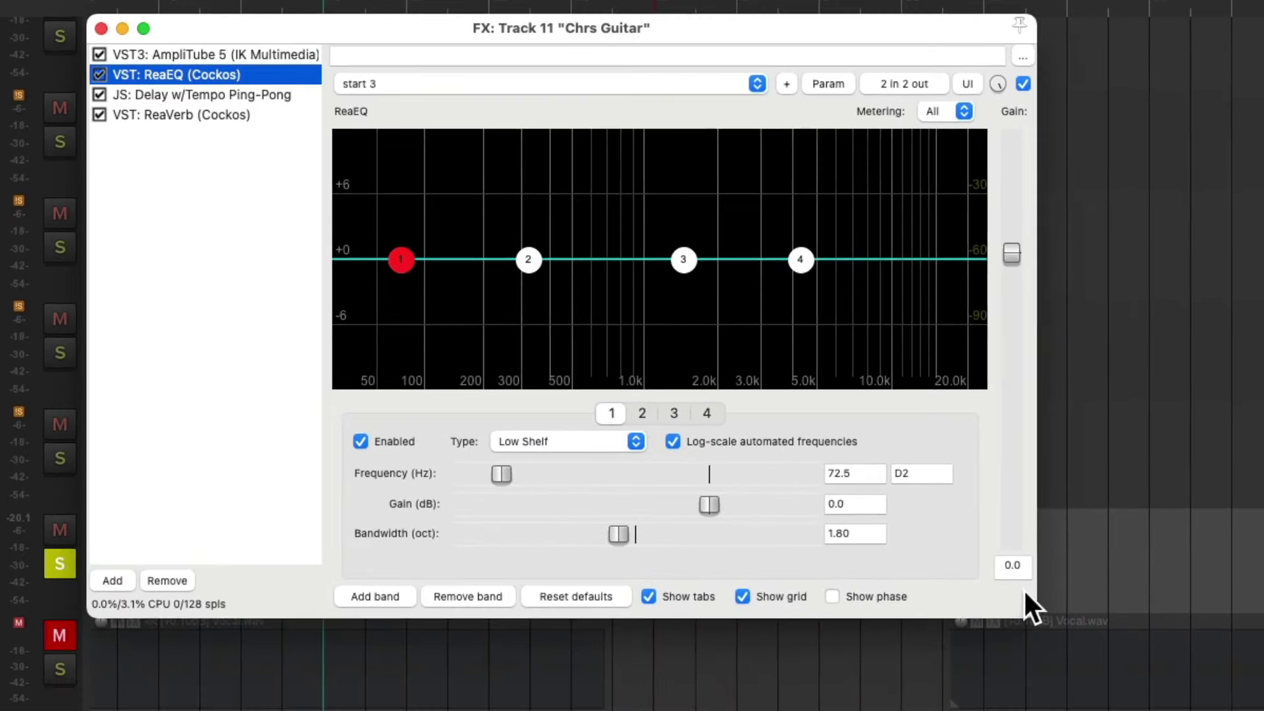
drag(1137, 691, 1204, 687)
Change Chrs Guitar's EQ band 1 to a High Pass at about 94 Hz.
click(582, 520)
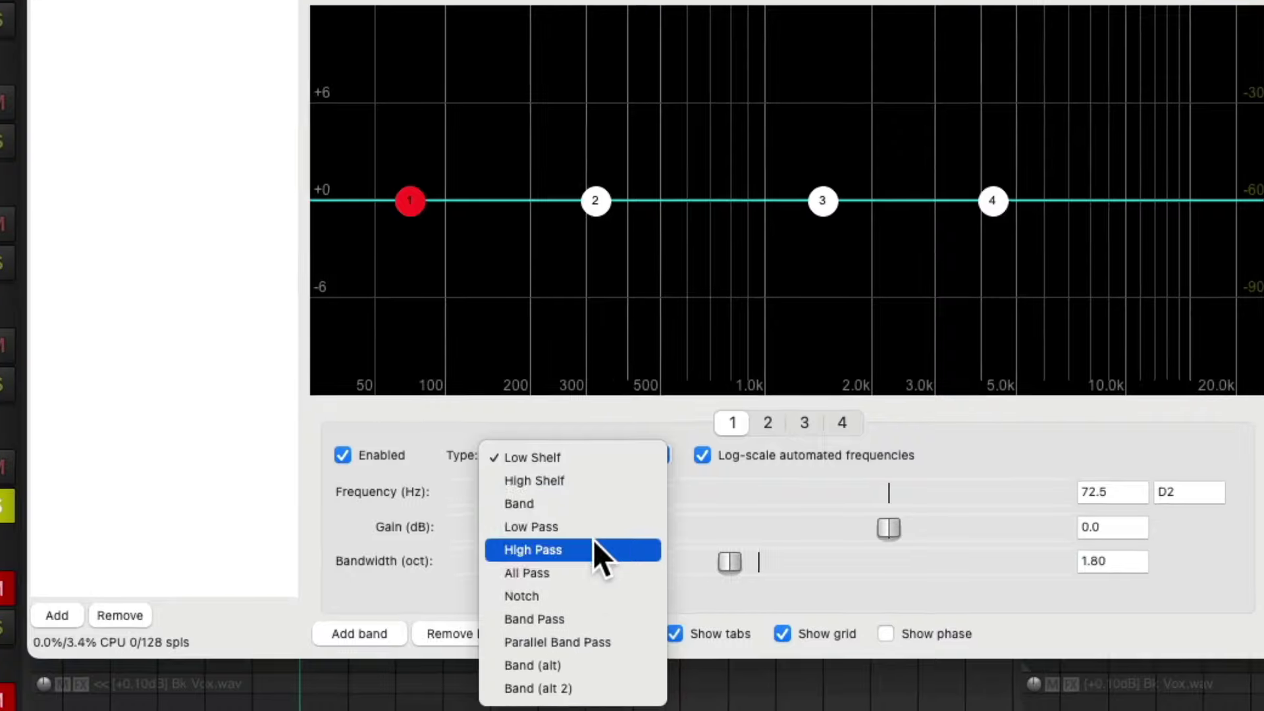
click(579, 602)
mouse_move(416, 348)
mouse_down()
mouse_move(792, 332)
mouse_move(879, 362)
mouse_move(342, 353)
mouse_move(461, 349)
mouse_move(439, 349)
mouse_up()
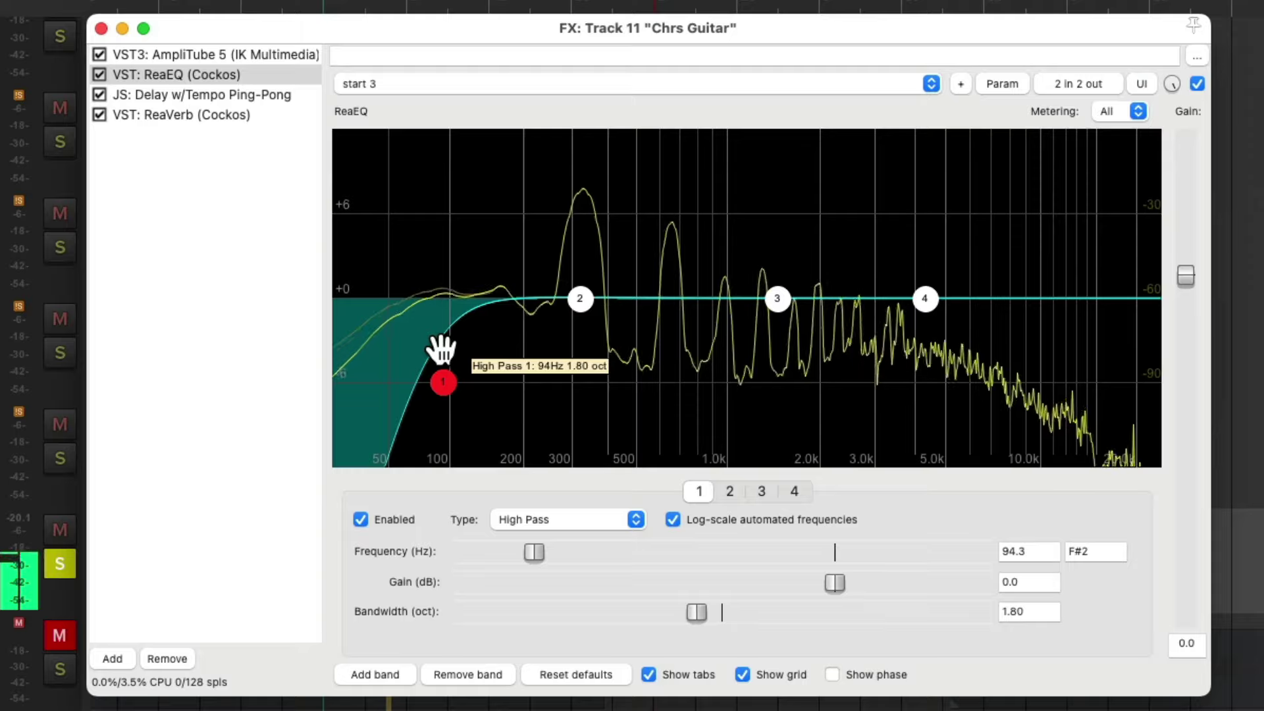
Cut EQ band 2 by about 2 dB near 350 Hz and boost band 3 by 3.0 dB near 1873 Hz with a 1.09-octave bandwidth.
drag(583, 299, 595, 322)
drag(771, 300, 807, 259)
scroll(748, 263, down, 5)
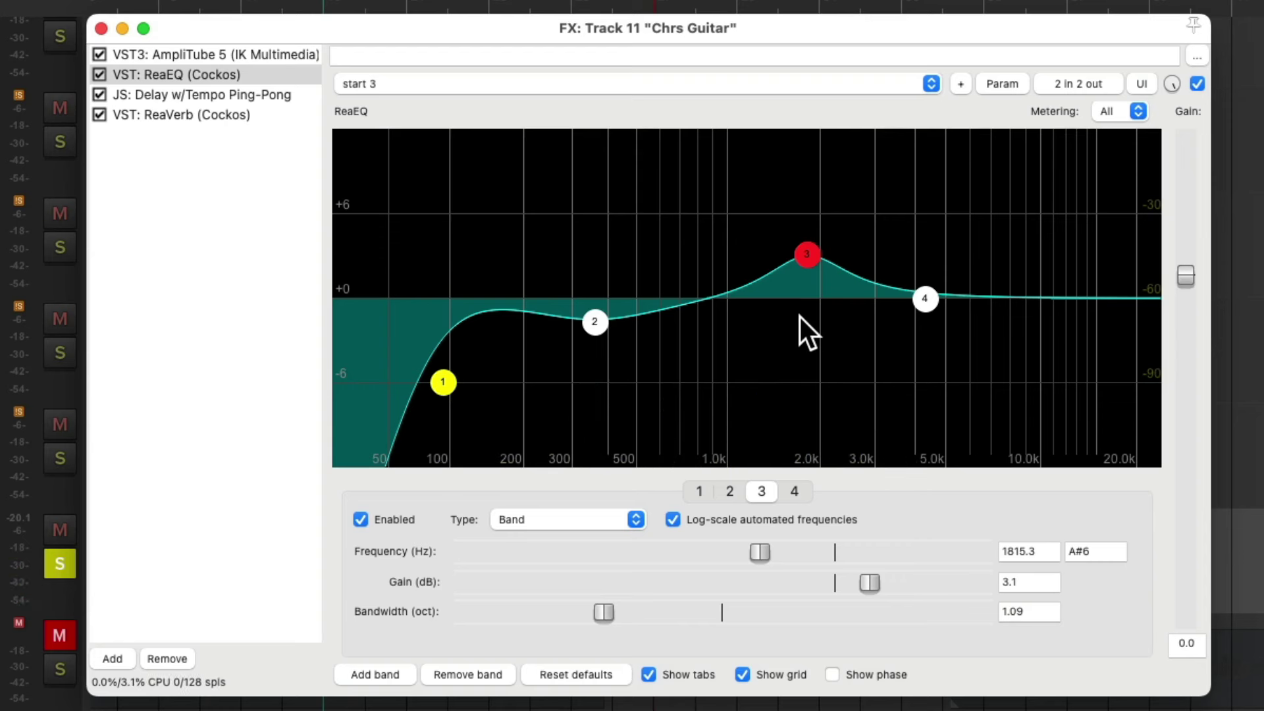
drag(807, 255, 811, 256)
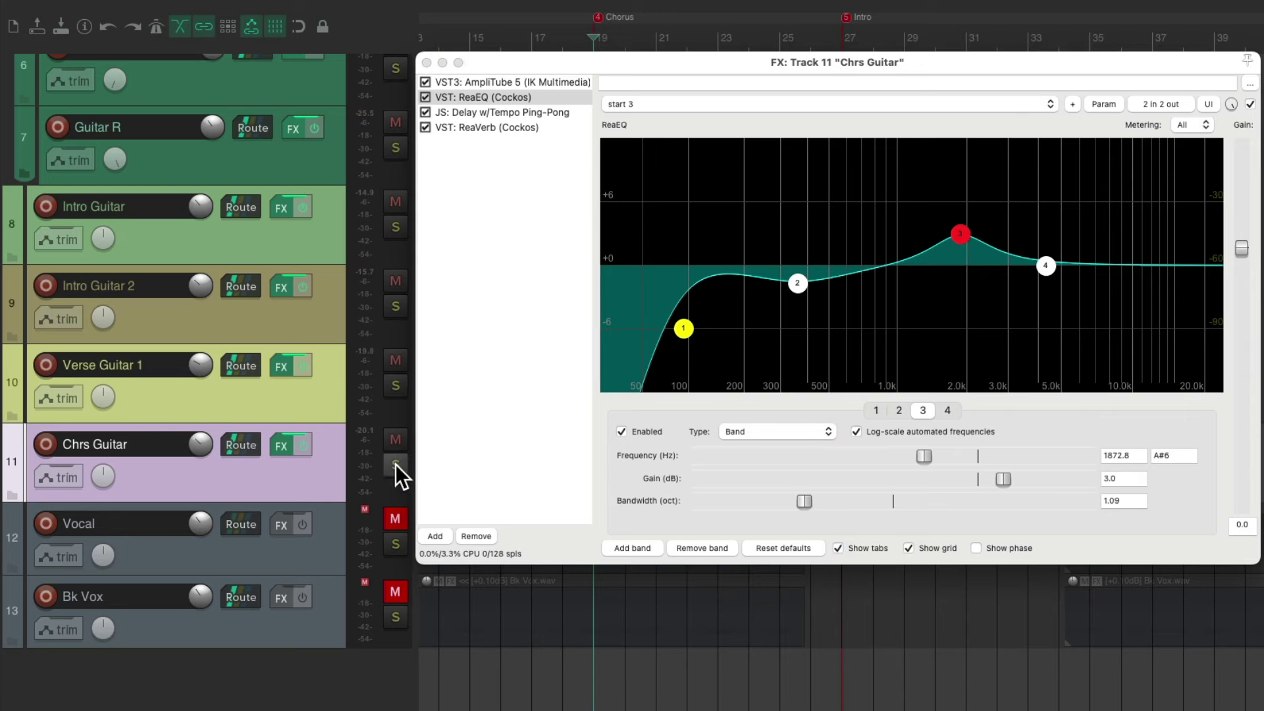
Close the effects window and, with Chrs Guitar unsoloed, set its fader to about -11.4 dB during chorus playback.
key(Escape)
key(space)
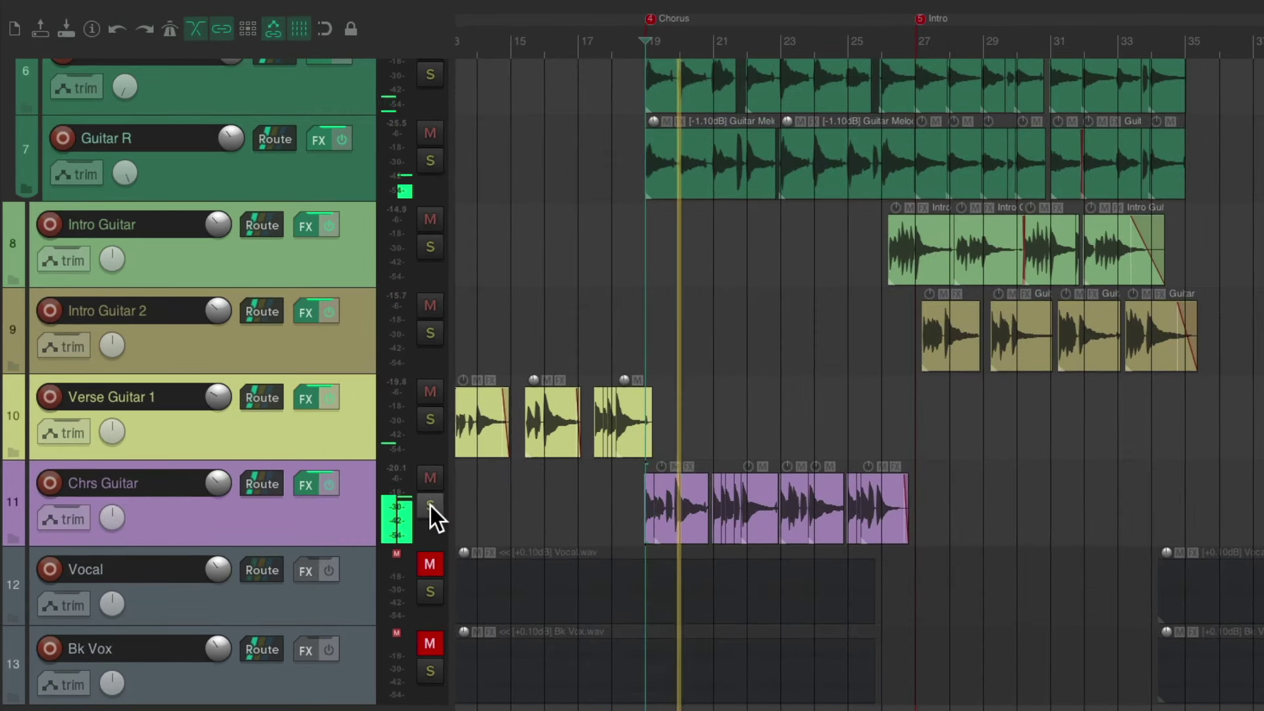
click(359, 507)
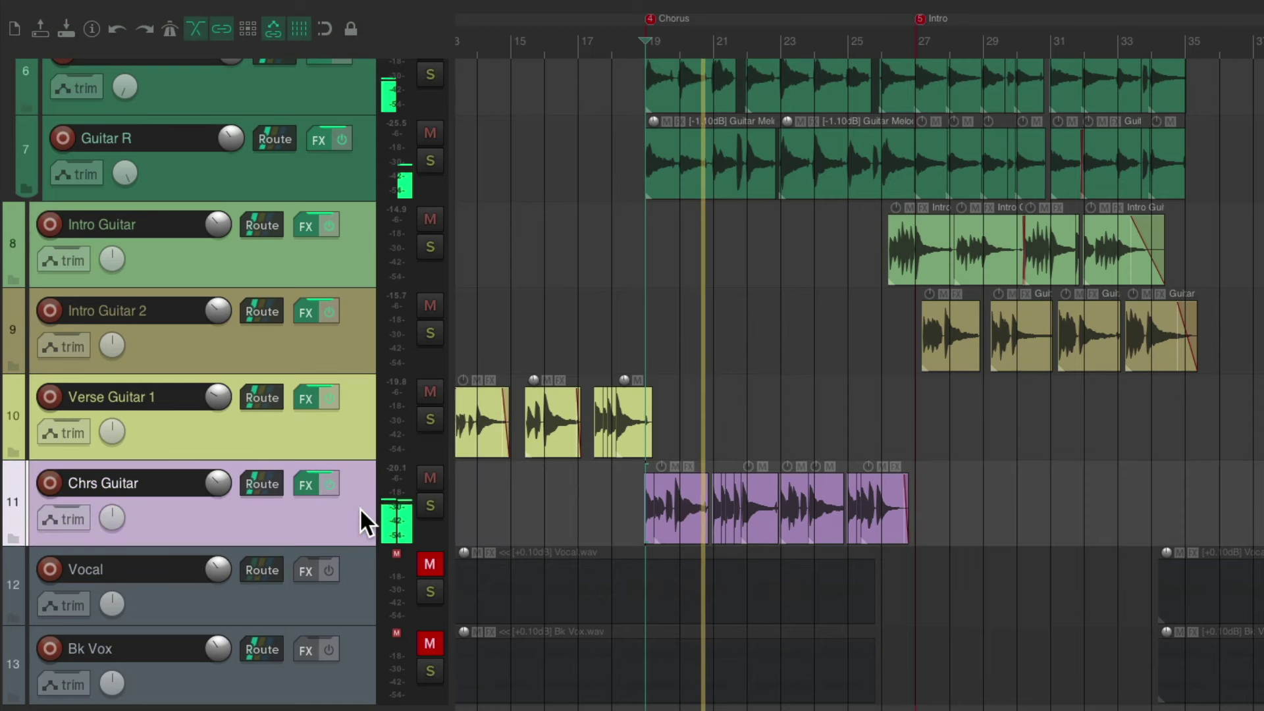
key(ctrl+m)
drag(480, 438, 482, 441)
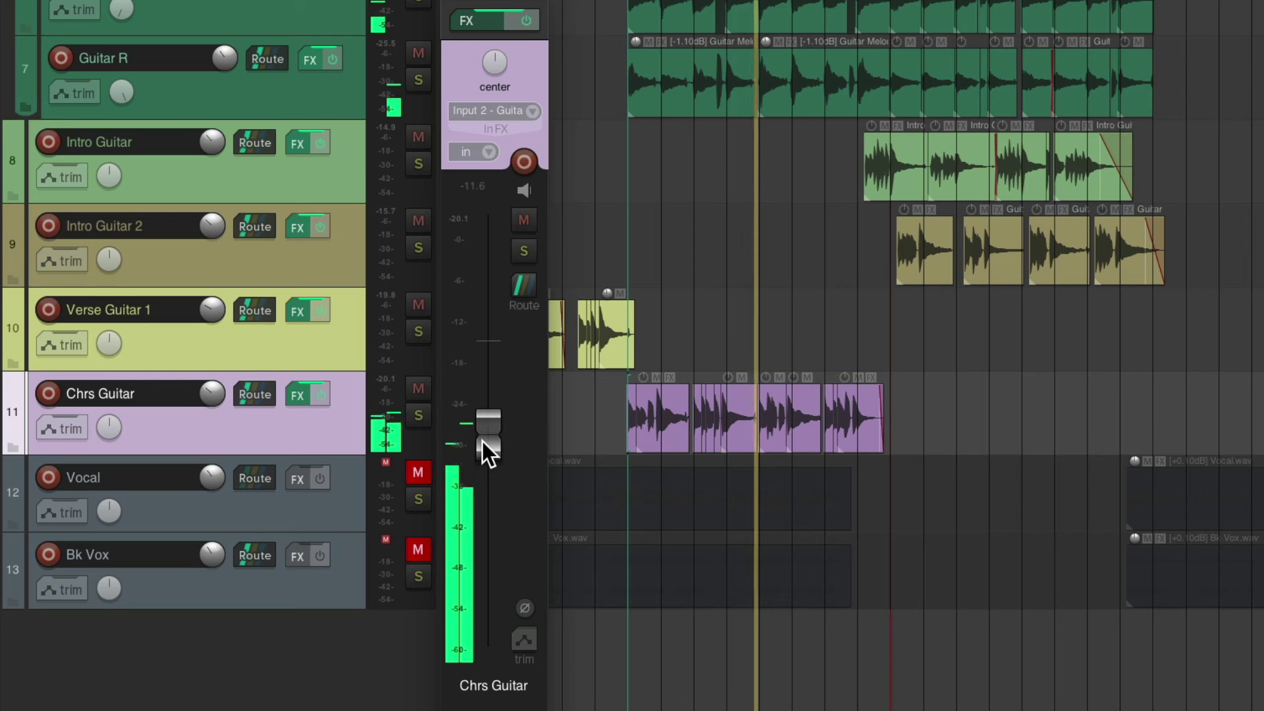
drag(481, 441, 482, 440)
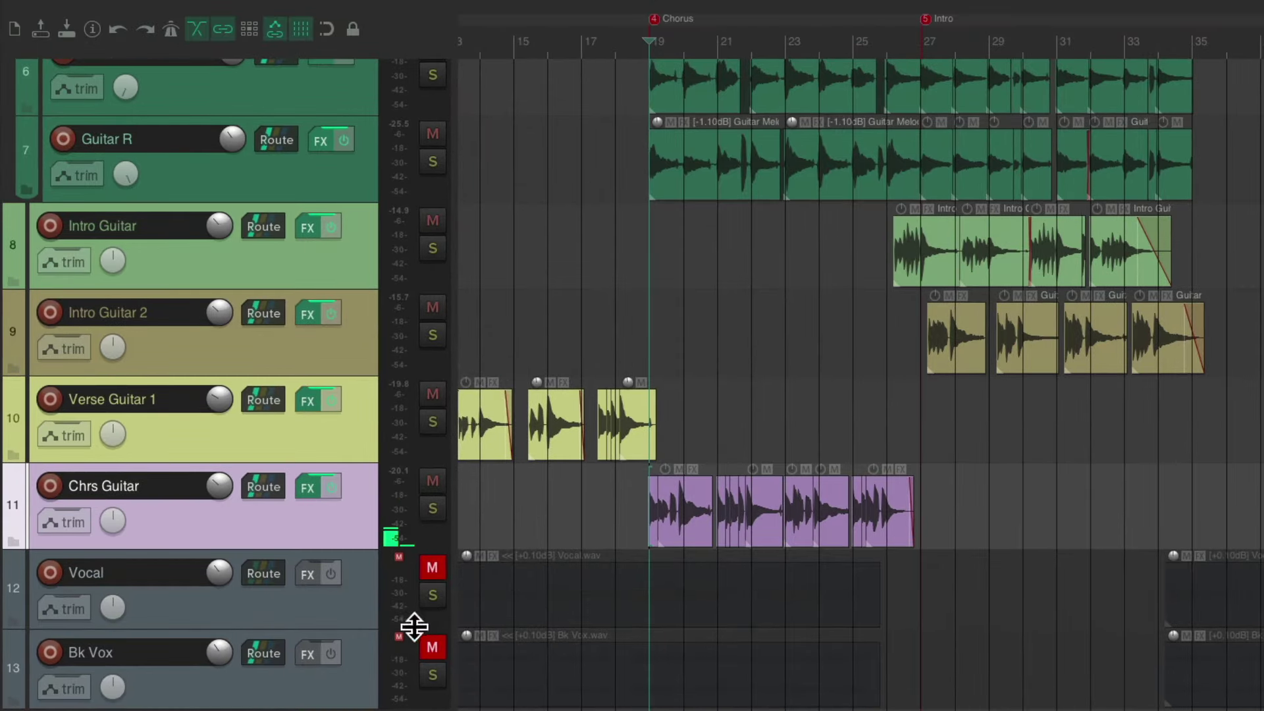
Unmute Vocal and Bk Vox, return to the song's intro, and lower Intro Guitar's fader to -9.92 dB.
click(430, 644)
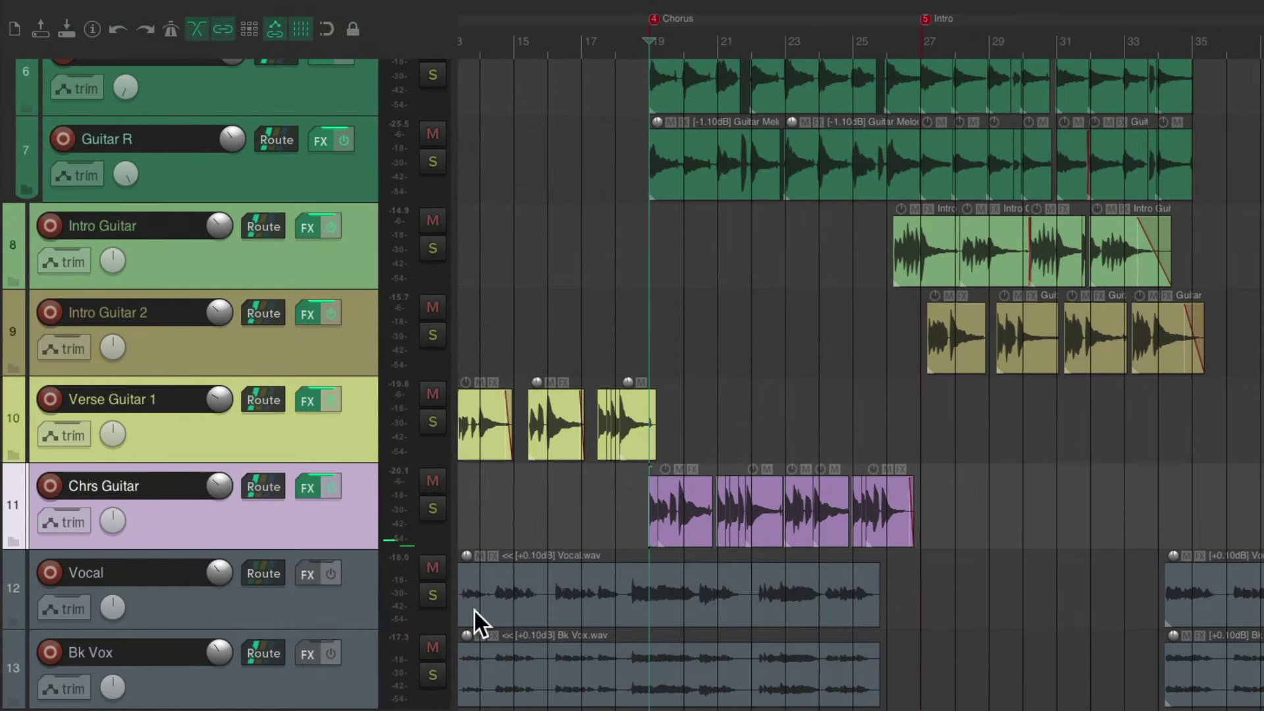
scroll(582, 520, left, 6)
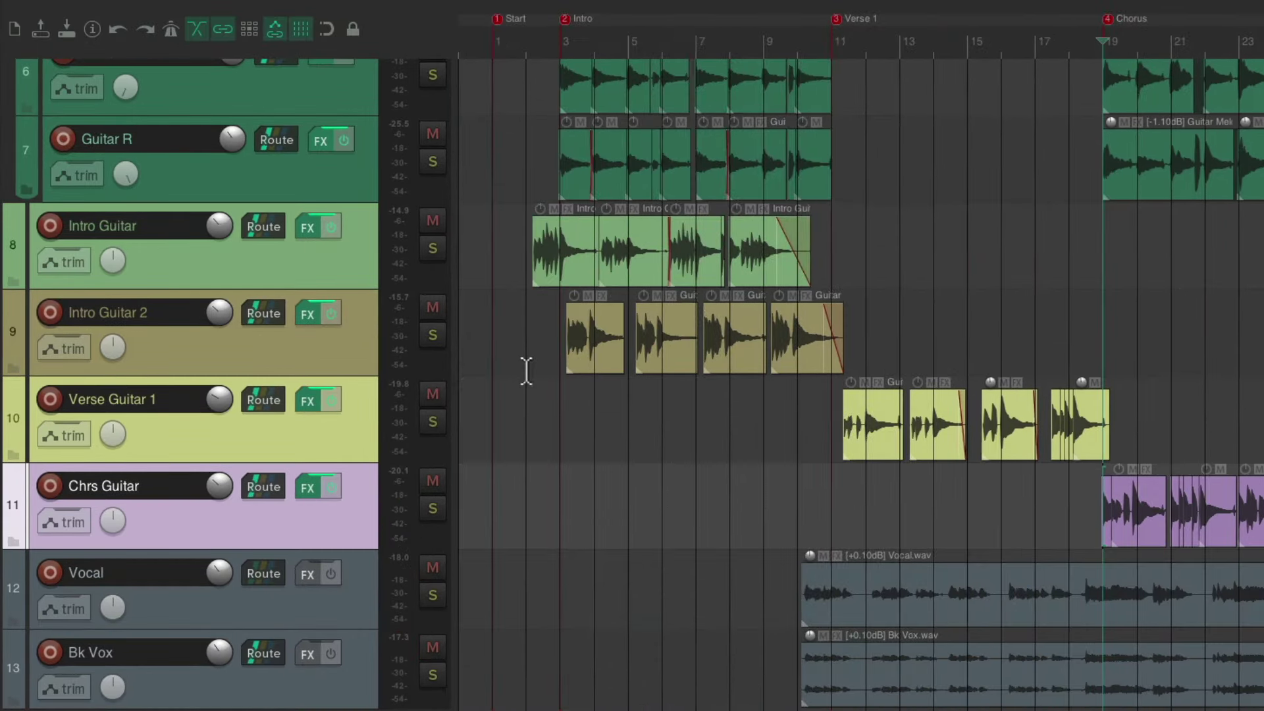
click(354, 258)
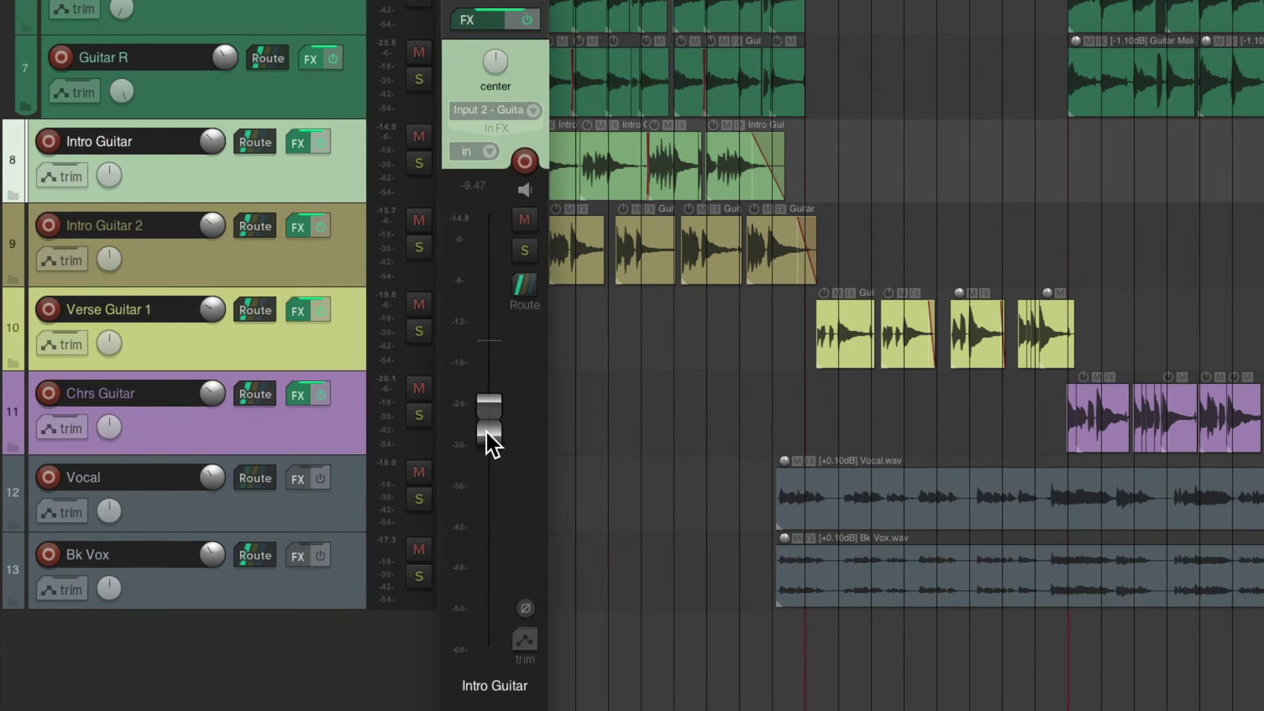
drag(486, 432, 485, 436)
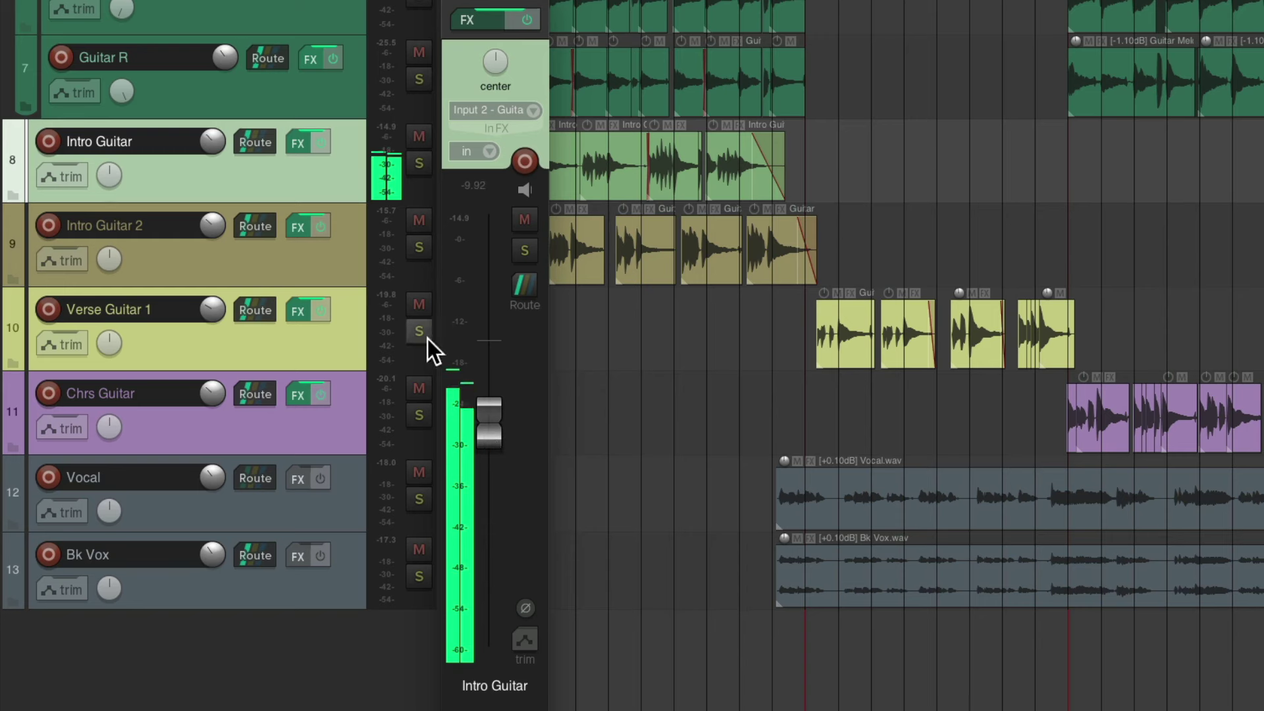
Balance the two intro guitars during playback, with Intro Guitar's fader at -10.2 dB and Intro Guitar 2's at about -13.2 dB.
click(333, 265)
drag(488, 443, 485, 453)
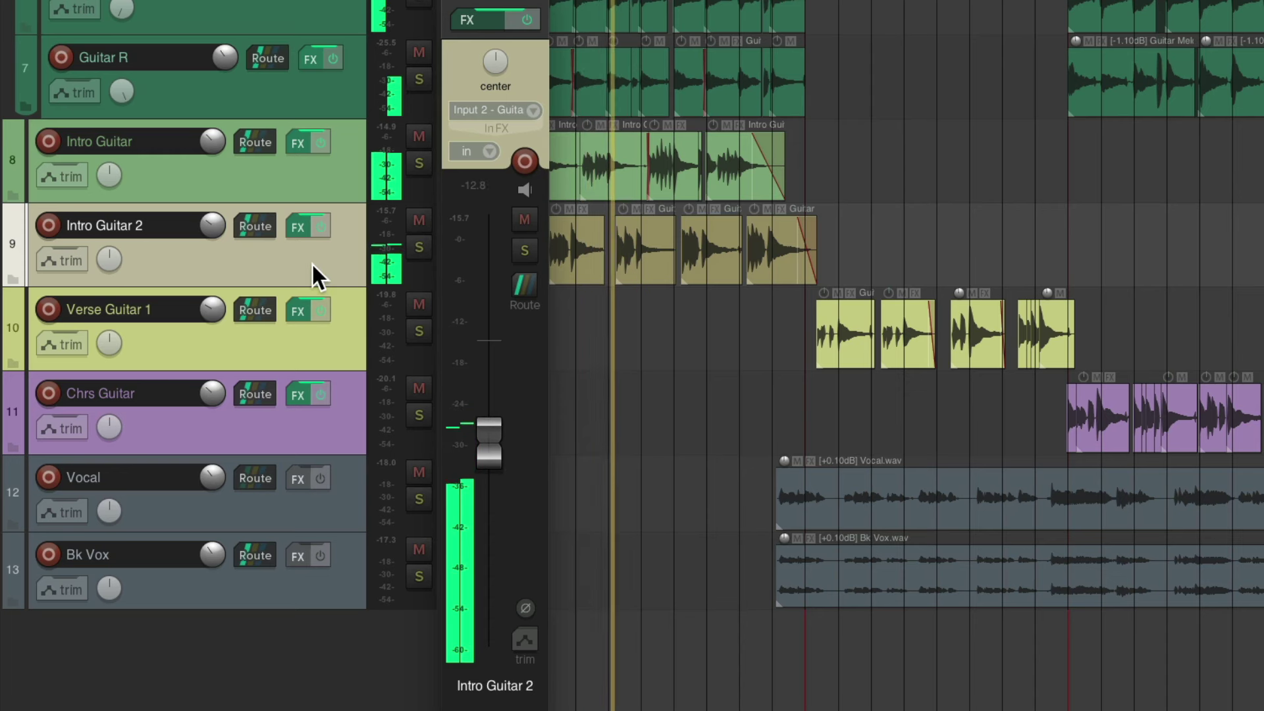
click(339, 175)
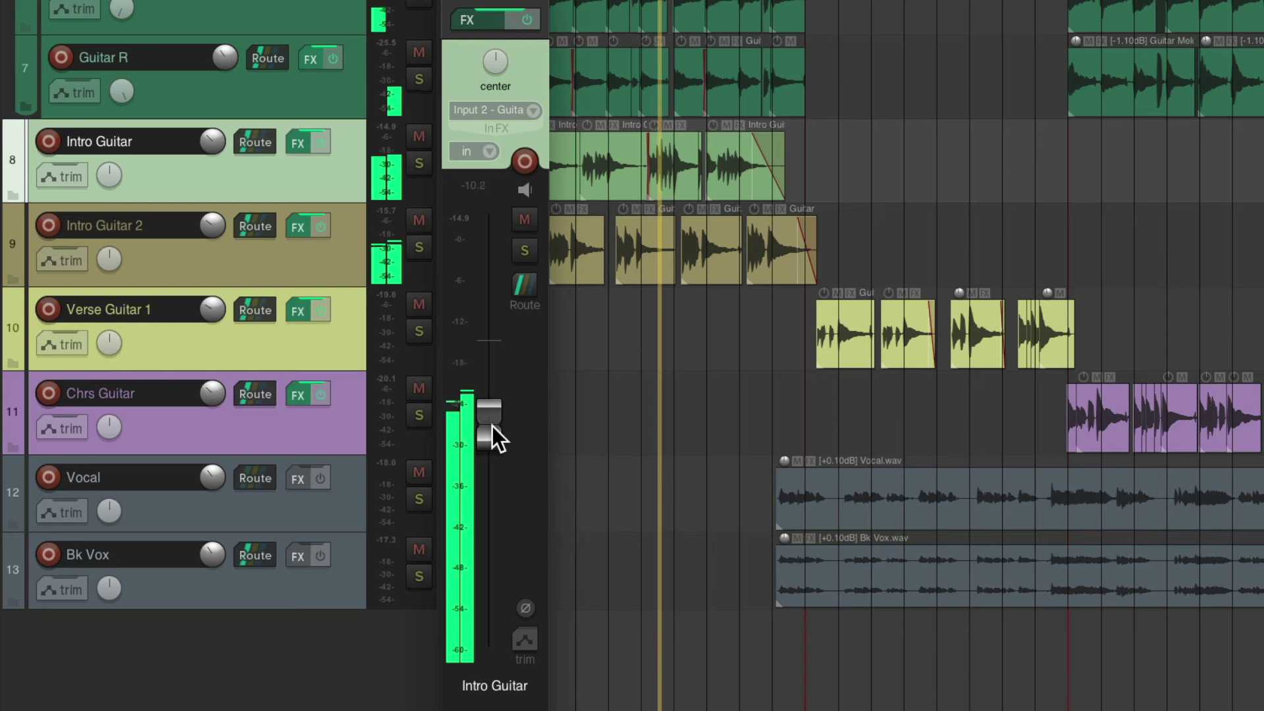
click(337, 254)
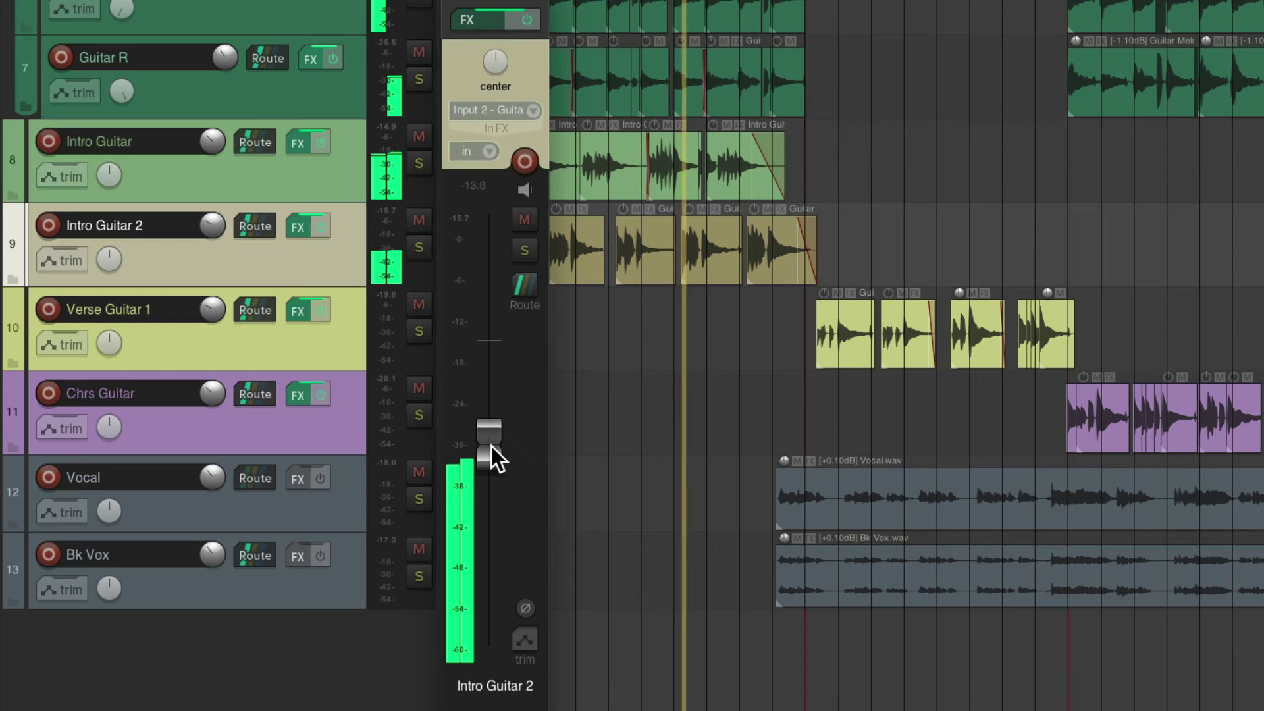
drag(491, 444, 491, 448)
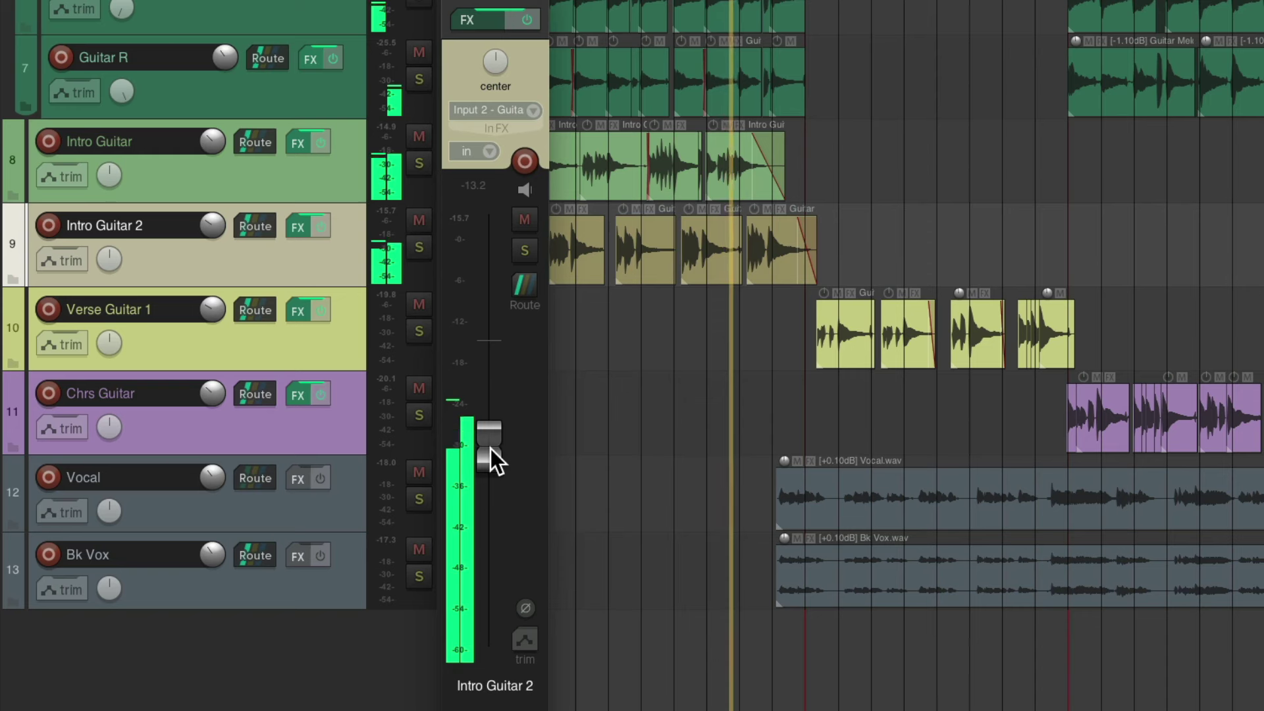
drag(491, 449, 490, 448)
Fine-tune Verse Guitar 1's fader to about -14.8 dB against the vocals during verse playback.
click(341, 340)
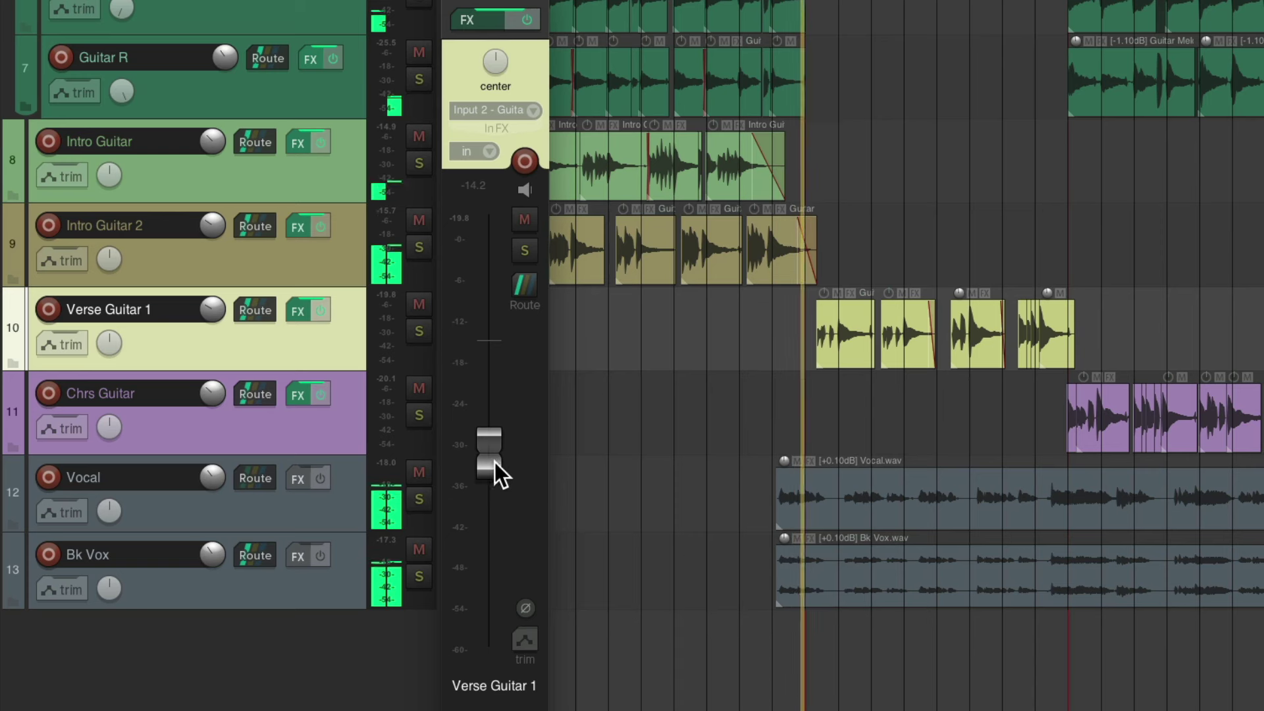
drag(491, 460, 491, 460)
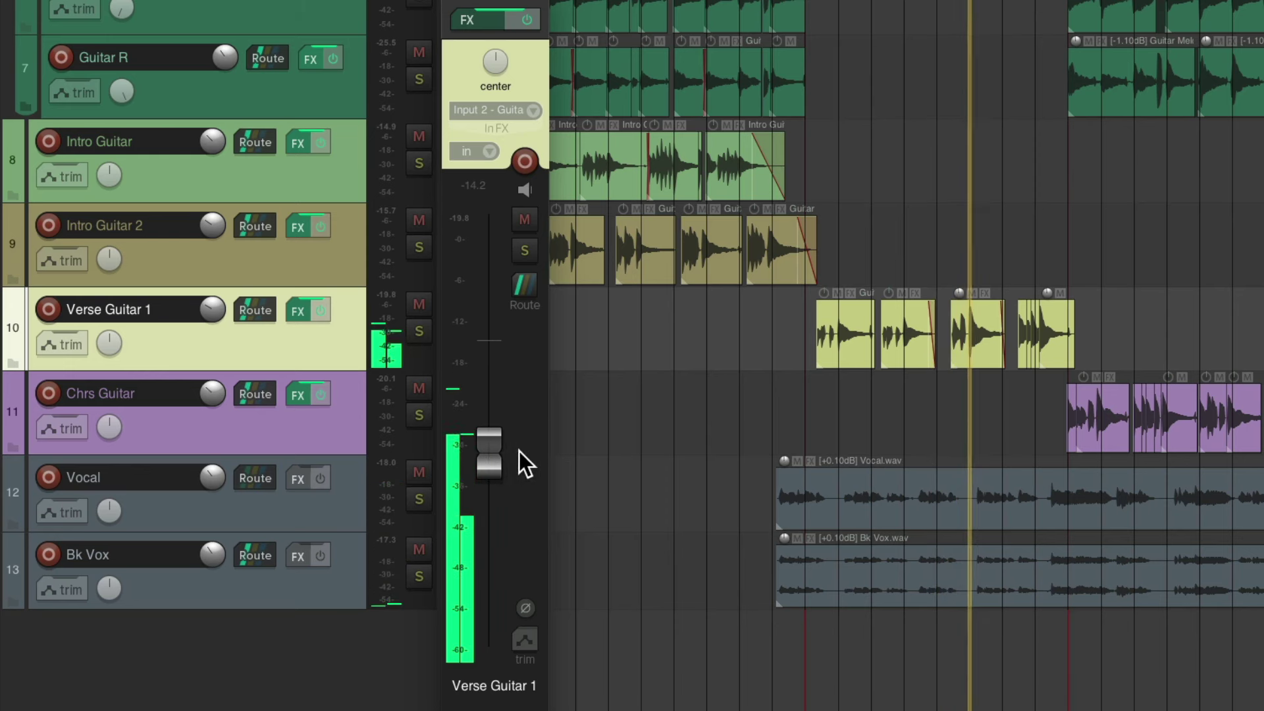
scroll(491, 459, down, 1)
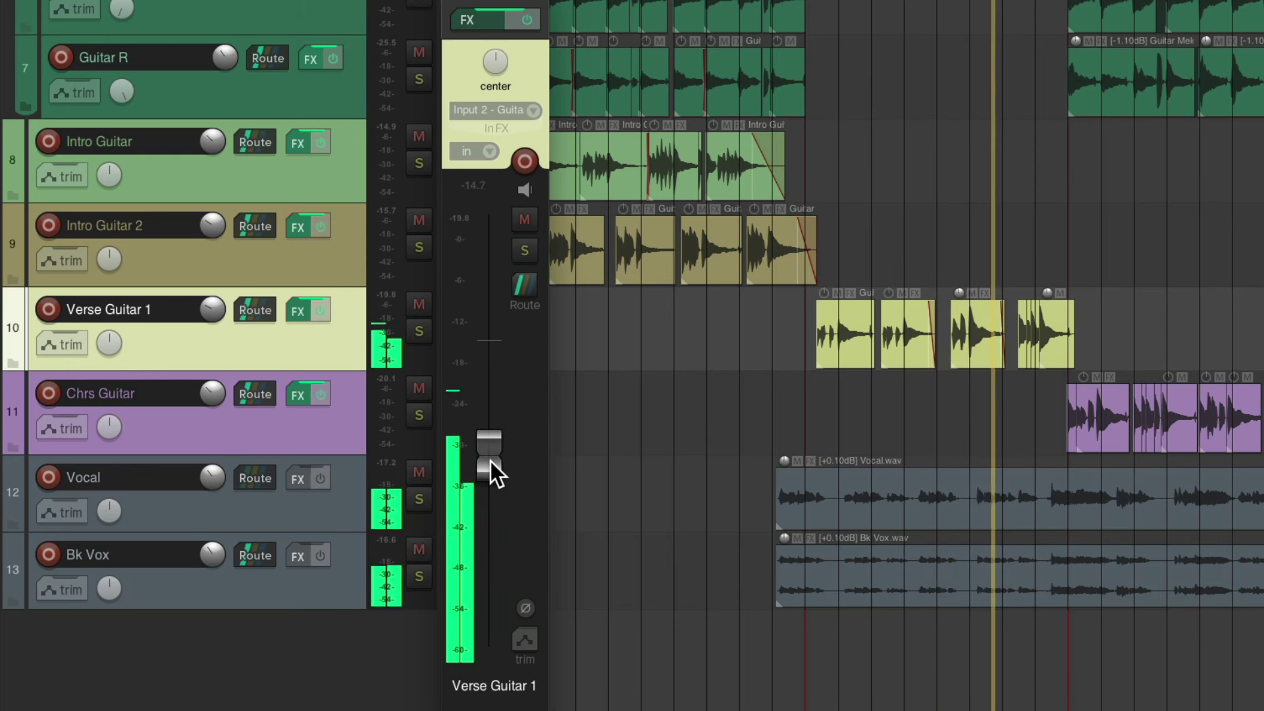
scroll(491, 459, up, 1)
scroll(491, 460, down, 2)
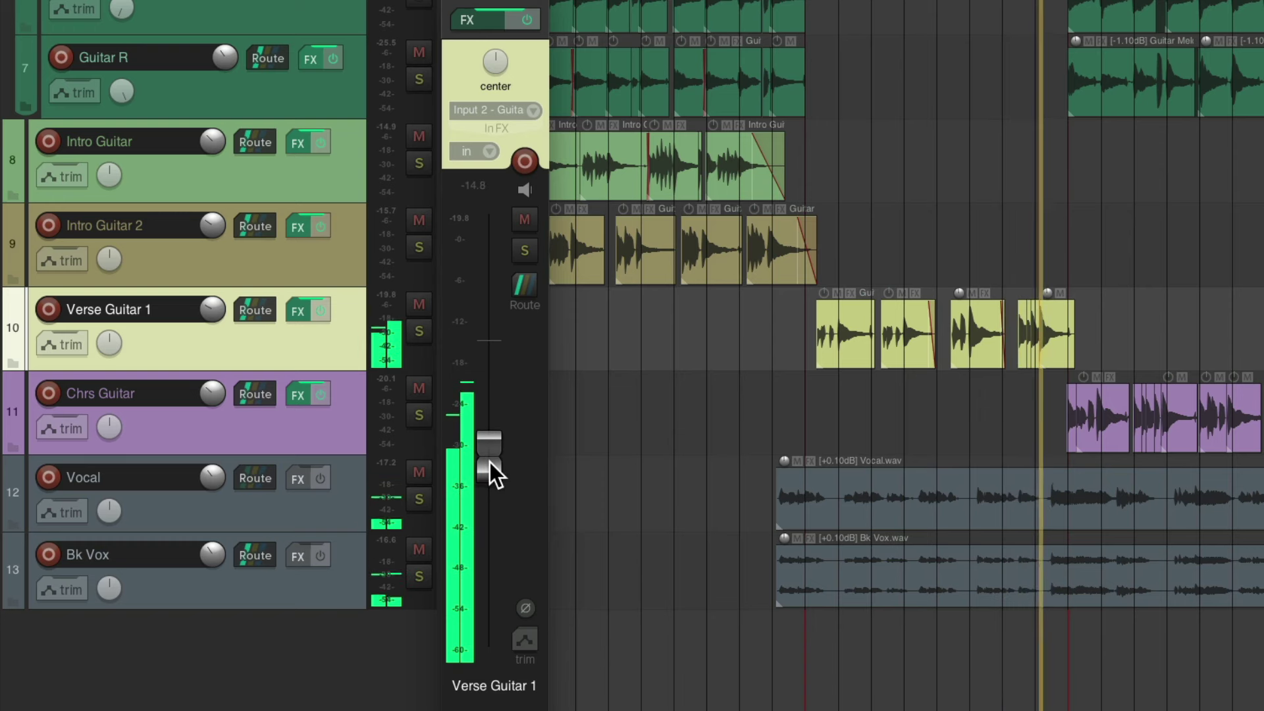
Fine-tune Chrs Guitar's fader to about -11.7 dB as the chorus plays.
click(327, 431)
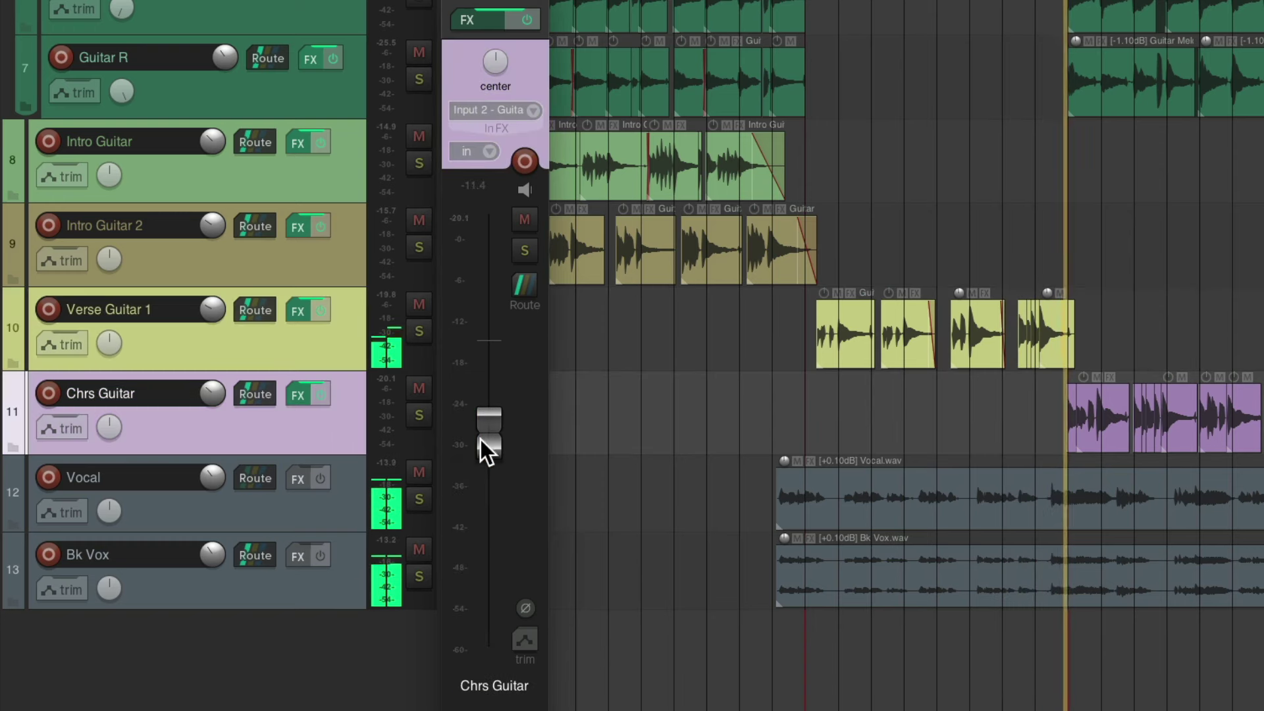
scroll(480, 442, down, 1)
scroll(480, 444, down, 1)
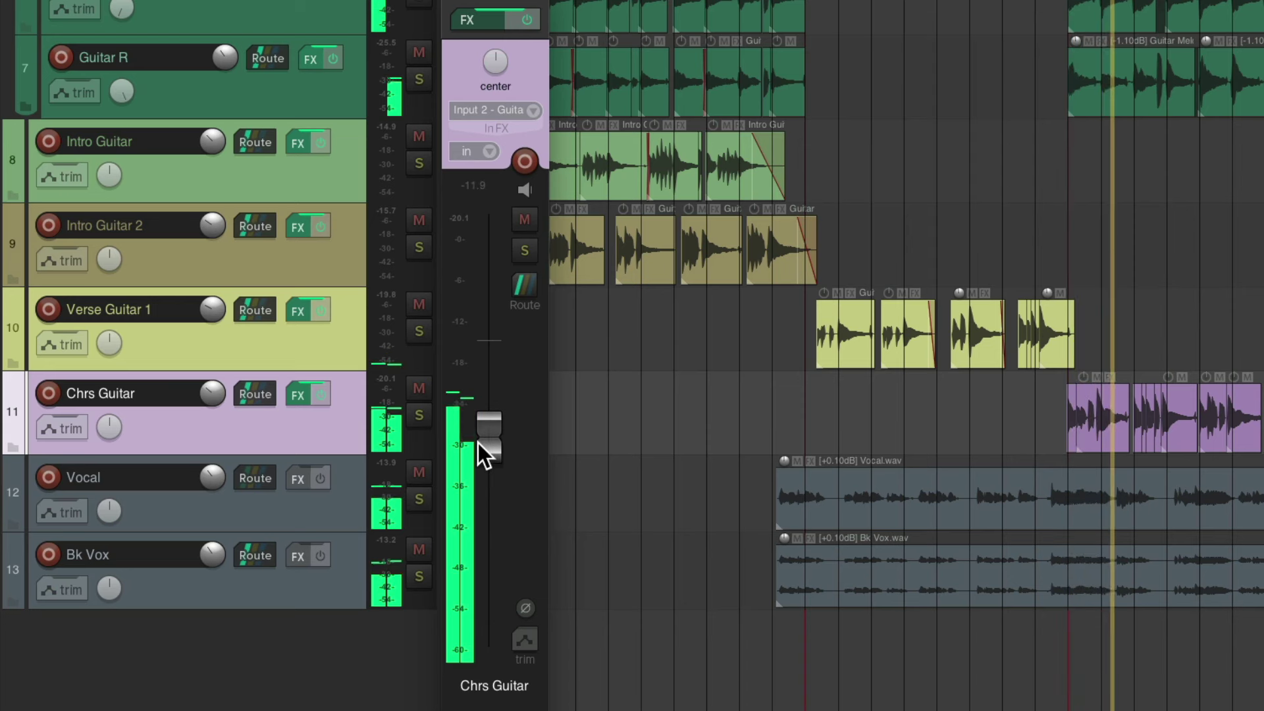
scroll(478, 442, up, 1)
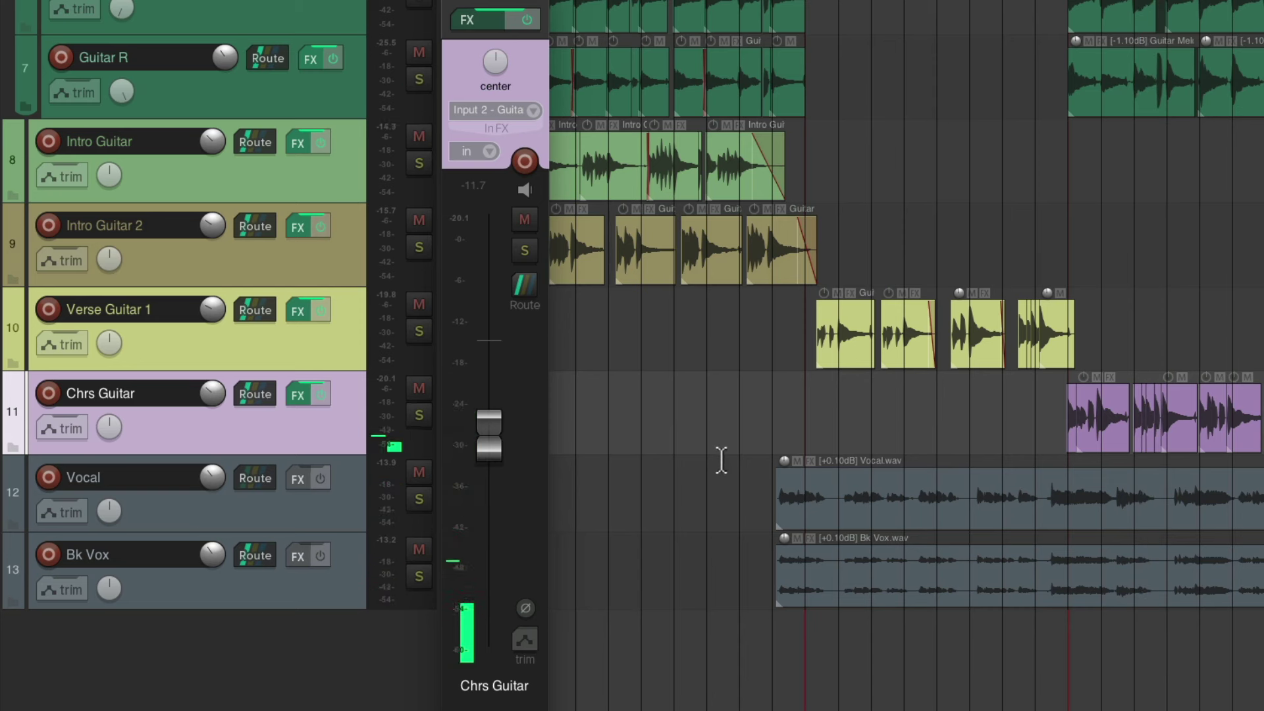
Add the JS: Channel Time Delayer effect to Chrs Guitar and place it between ReaEQ and the ping-pong delay.
scroll(794, 429, right, 5)
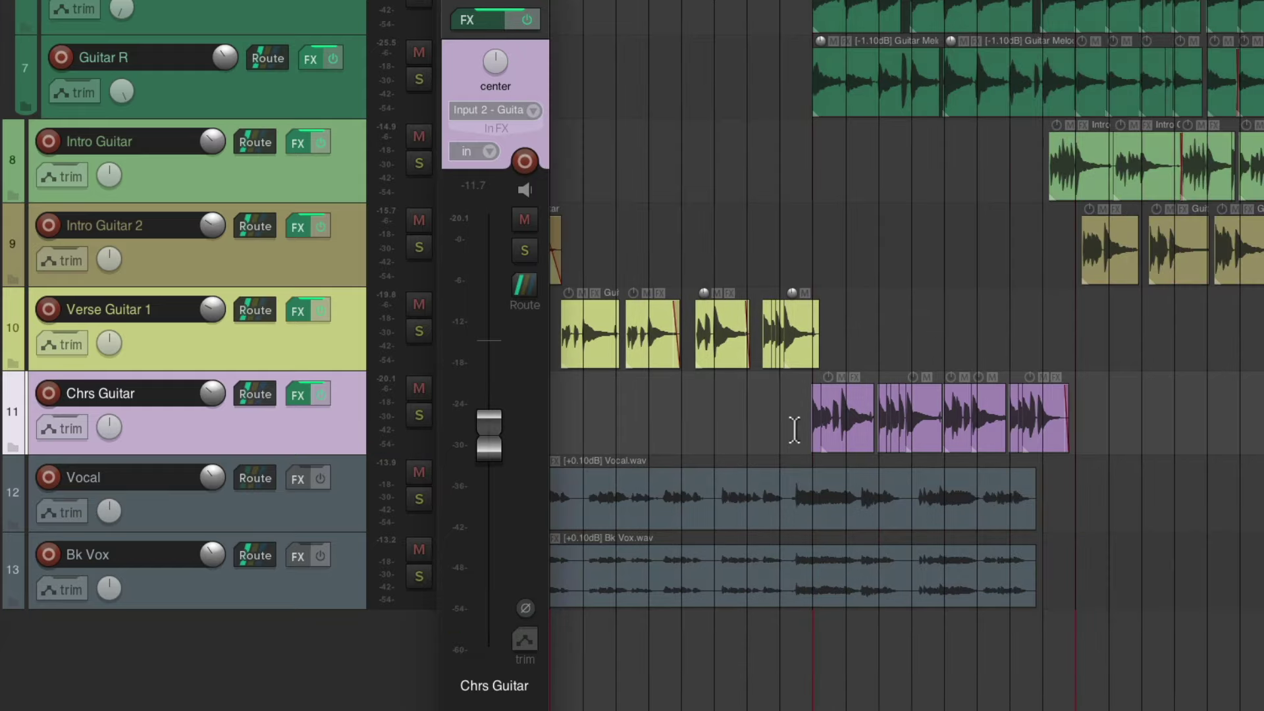
click(292, 393)
double_click(612, 134)
text(de)
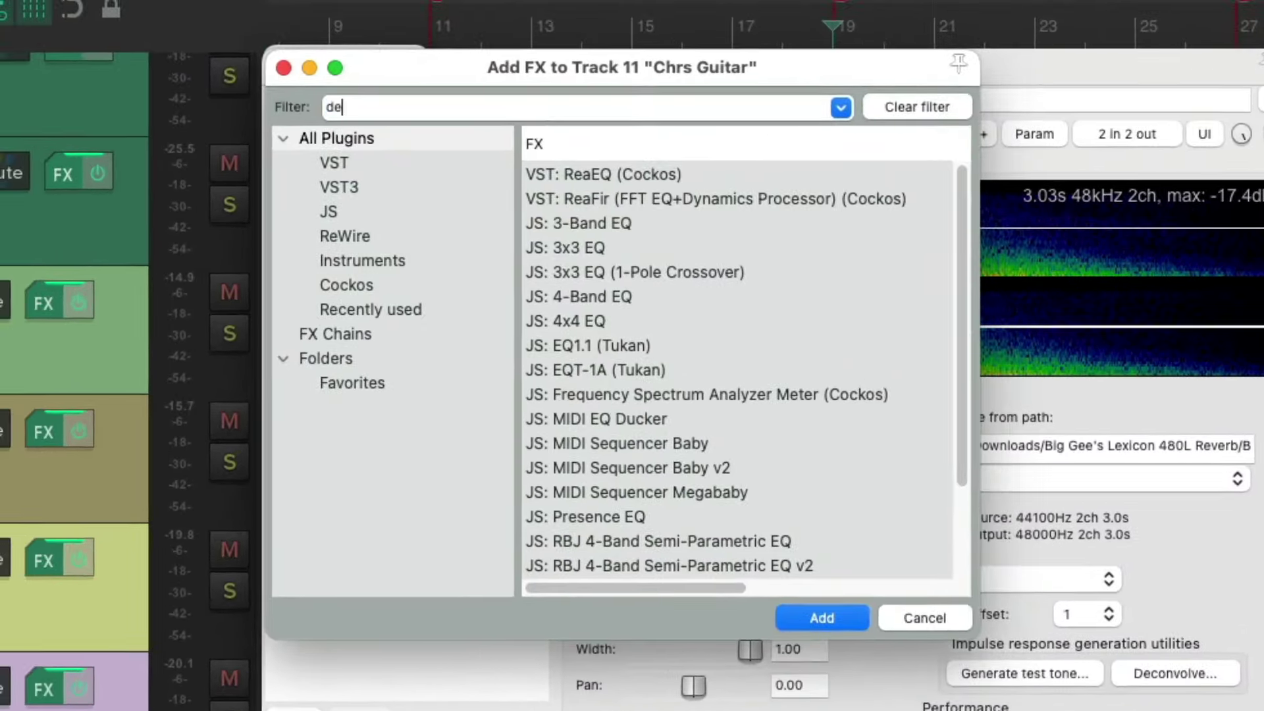
text(lay)
click(724, 227)
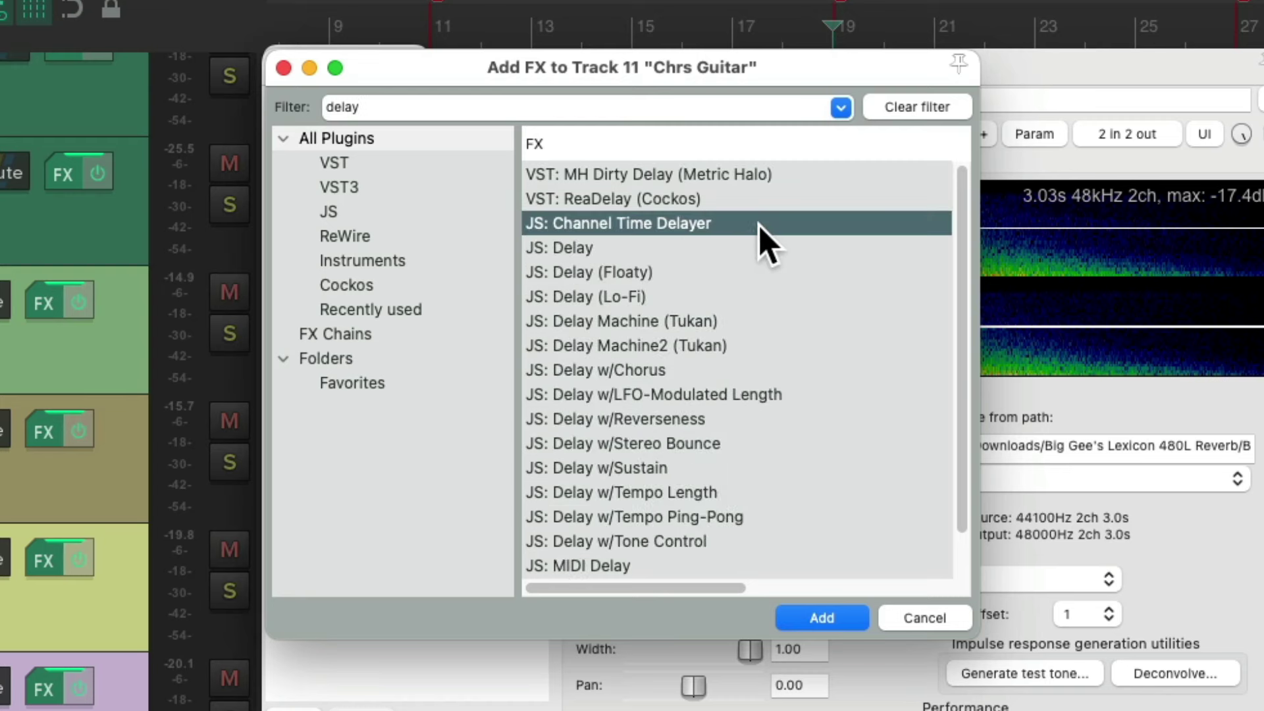
double_click(757, 227)
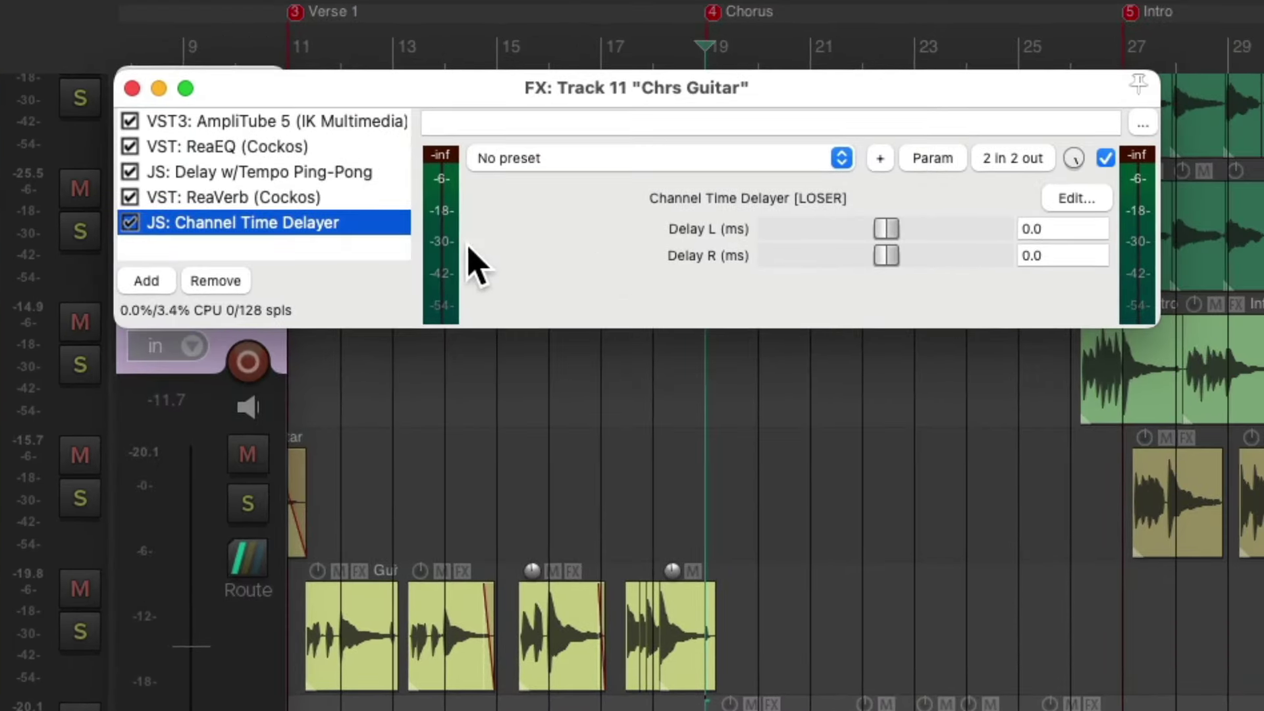
drag(267, 166, 304, 177)
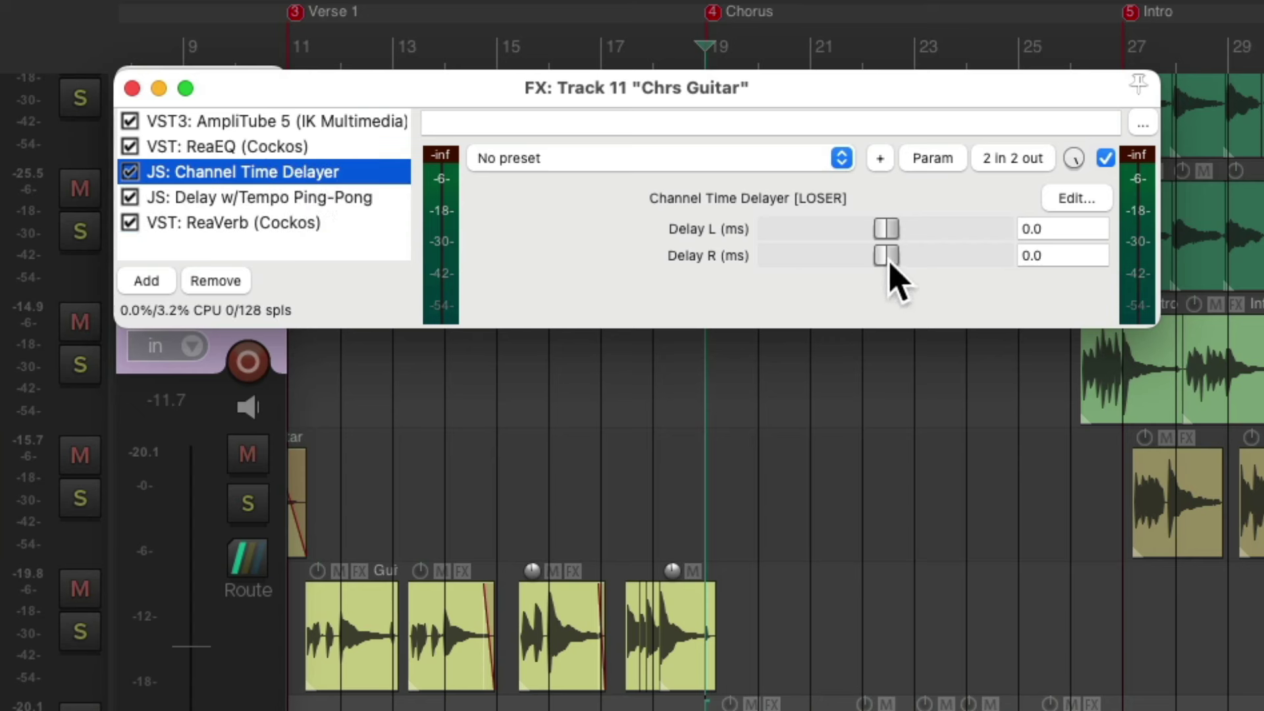
Set the Channel Time Delayer's right-channel delay to 30 ms and audition Chrs Guitar soloed from the chorus.
drag(887, 257, 916, 257)
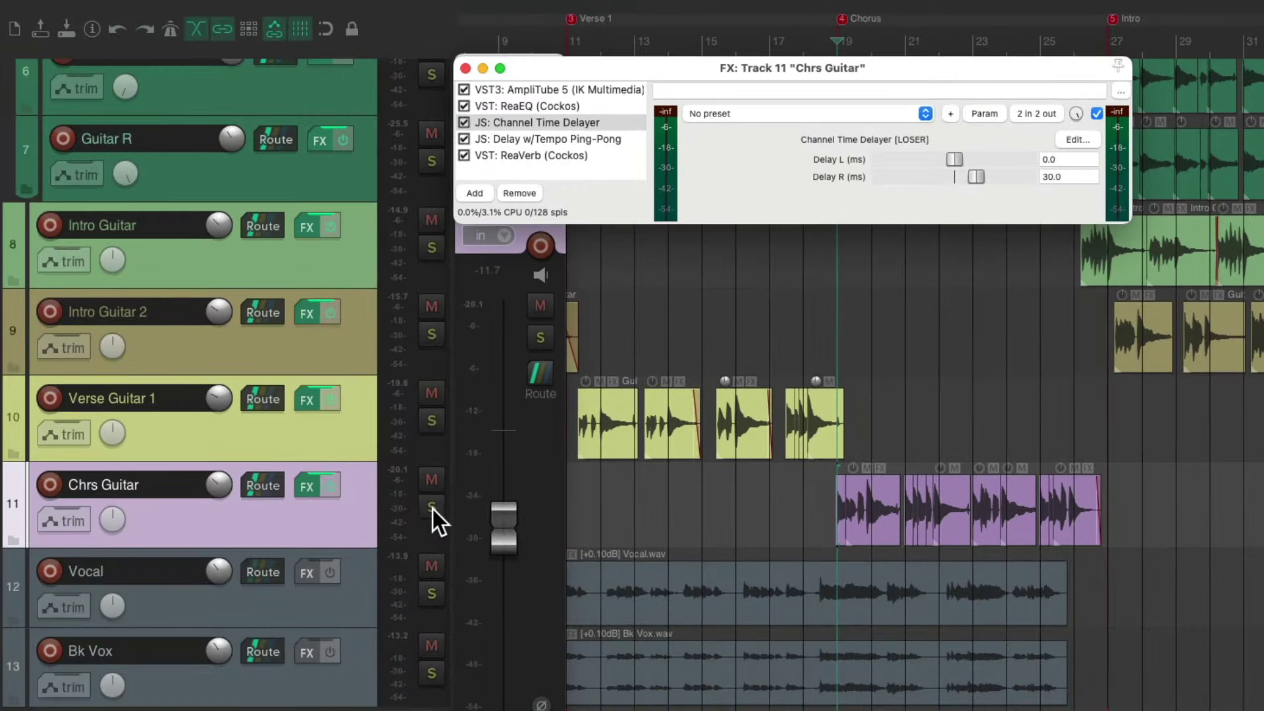
click(432, 508)
key(space)
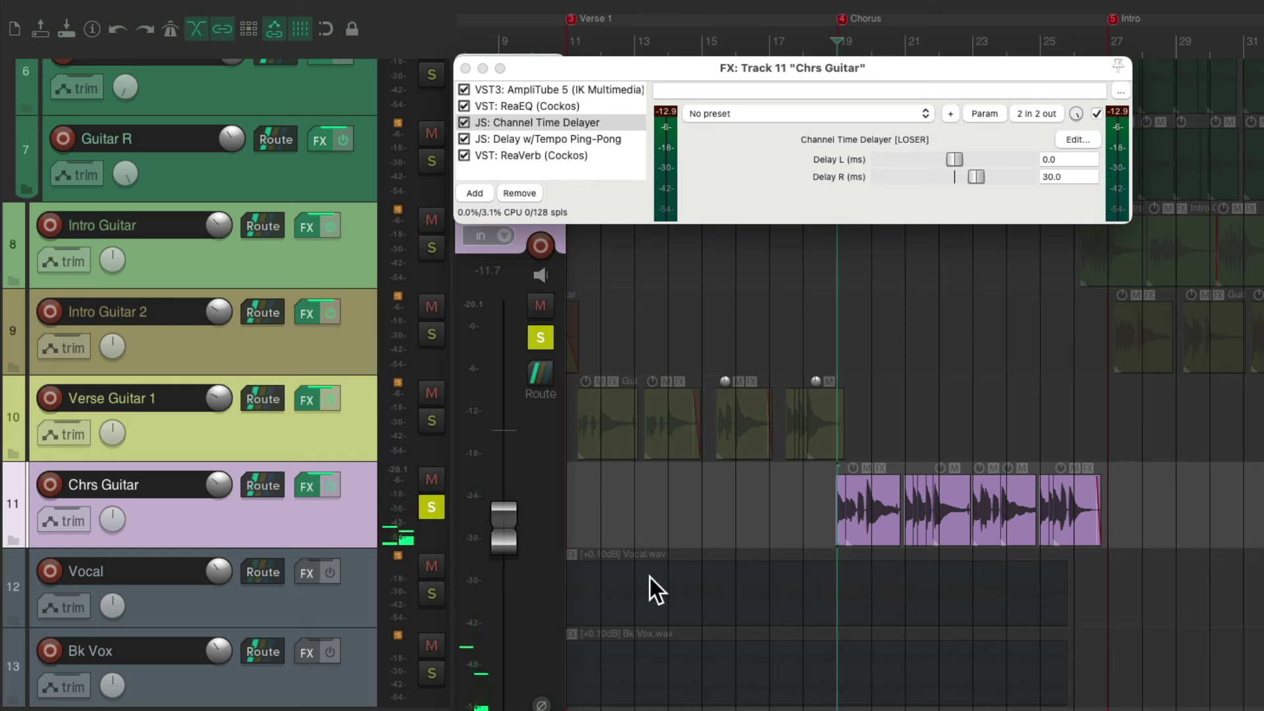
Audition the widened Chrs Guitar with Vocal and Bk Vox also soloed, and unsolo all three tracks.
click(431, 594)
click(431, 673)
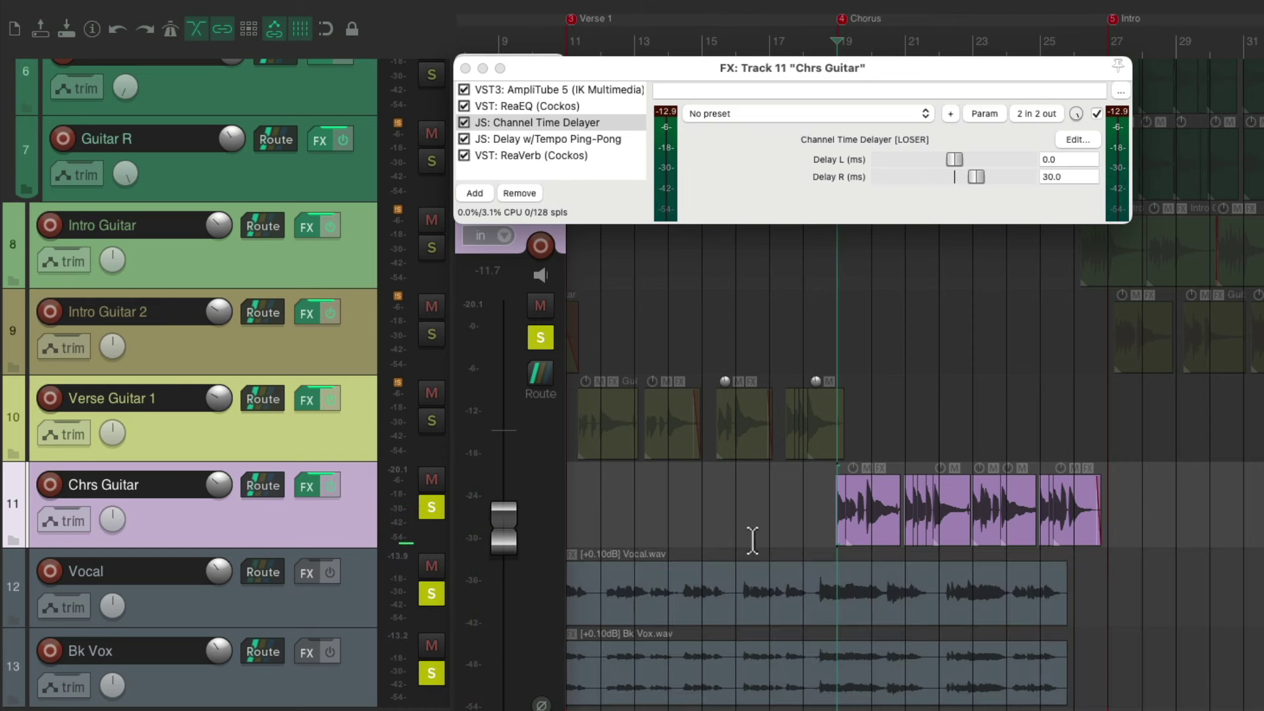
key(space)
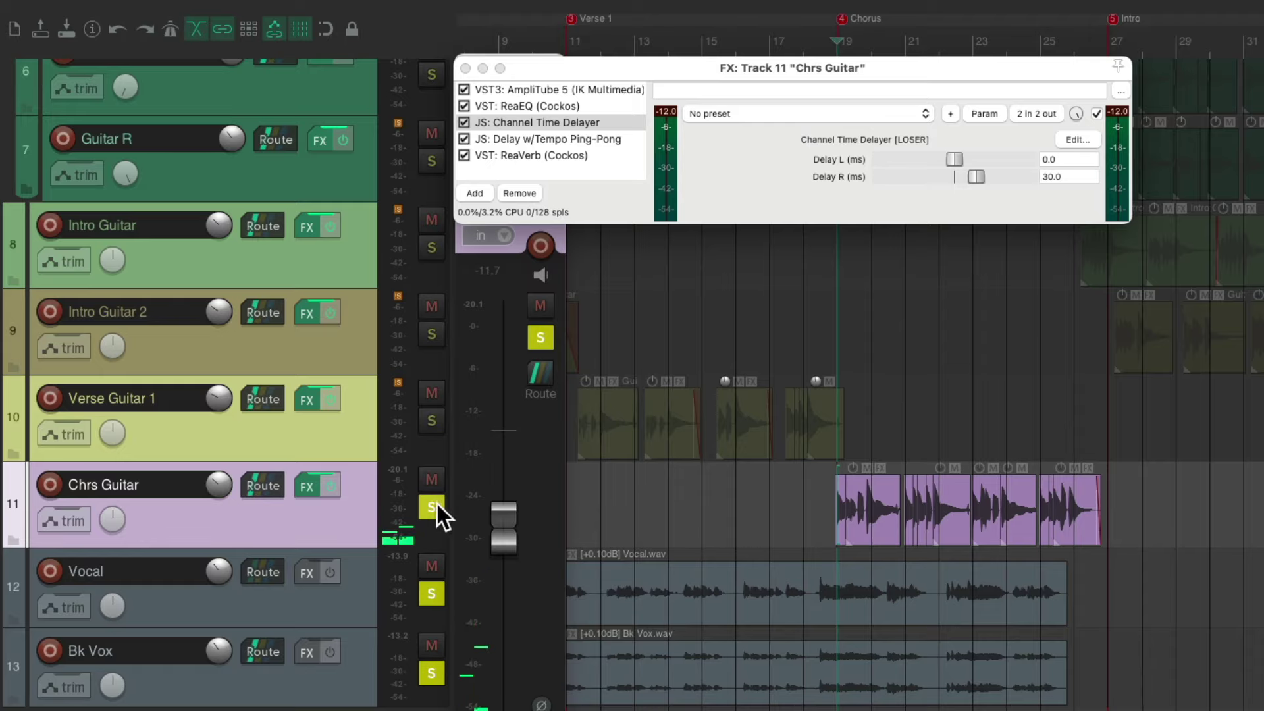
drag(431, 506, 431, 673)
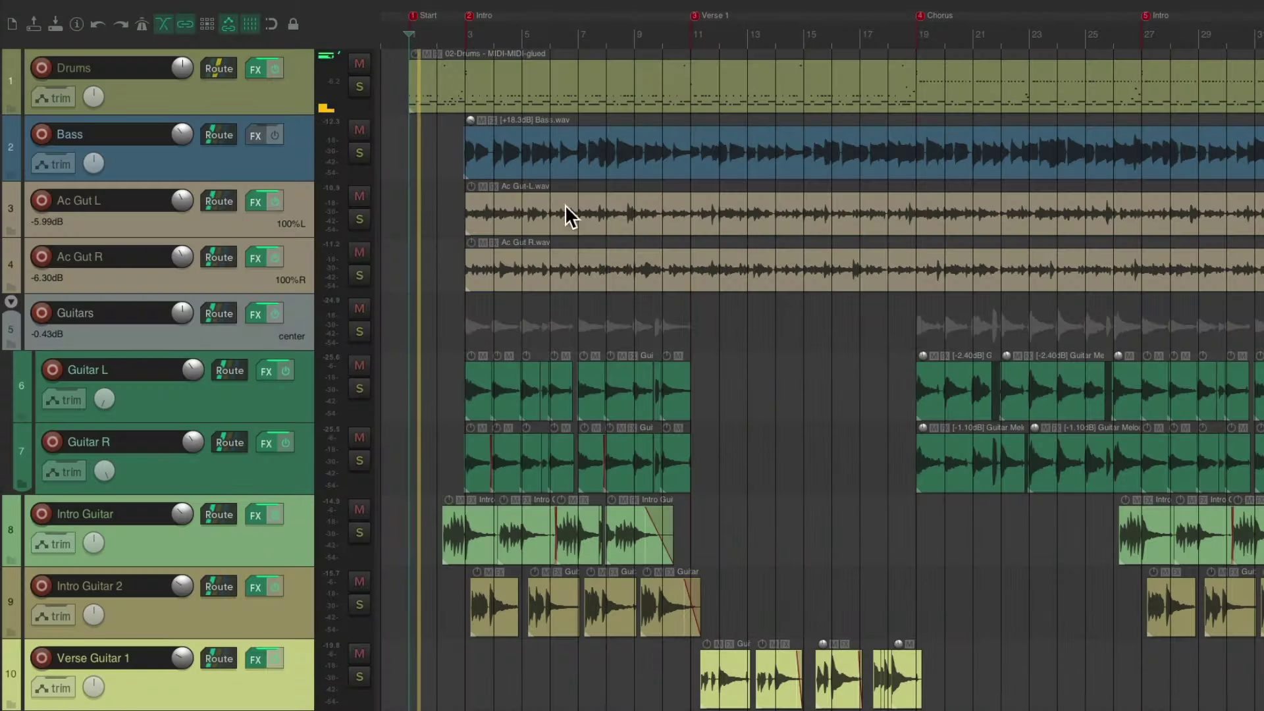
Rebalance the intro guitars in the mixer during full-mix playback, with Intro Guitar at about -10.7 dB and Intro Guitar 2 at about -13.5 dB.
scroll(593, 243, down, 3)
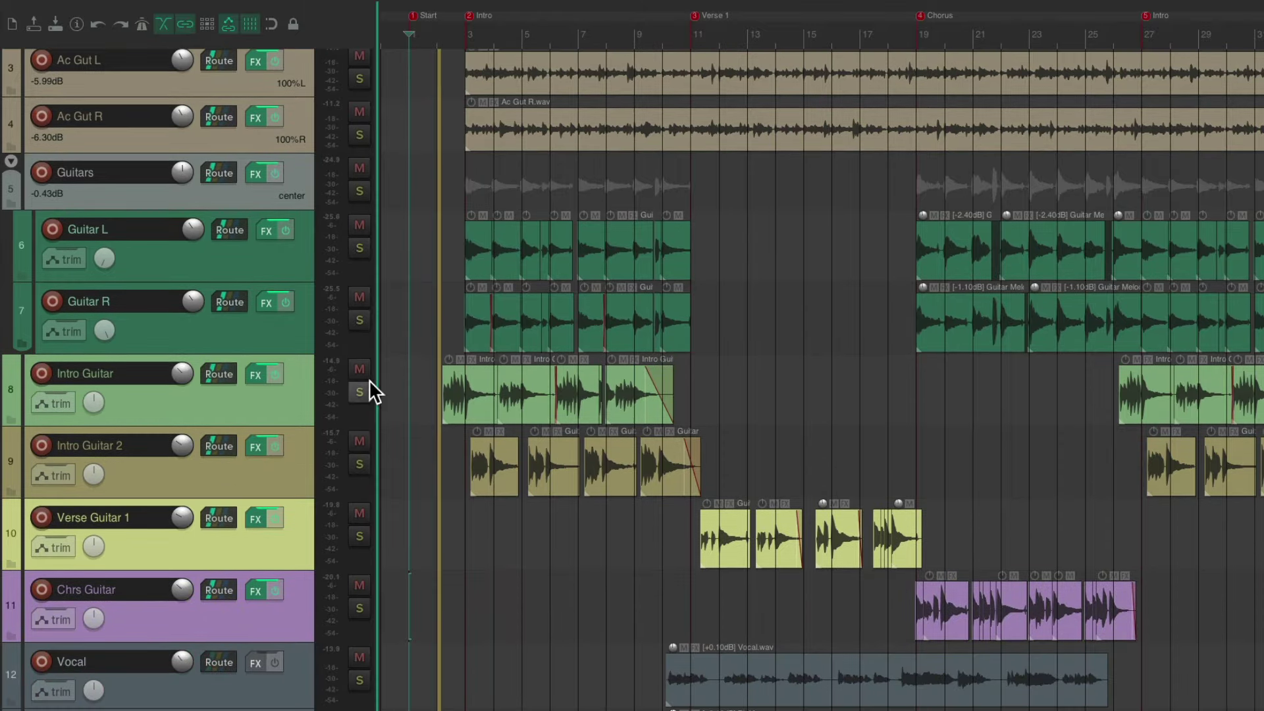
click(284, 413)
key(ctrl+m)
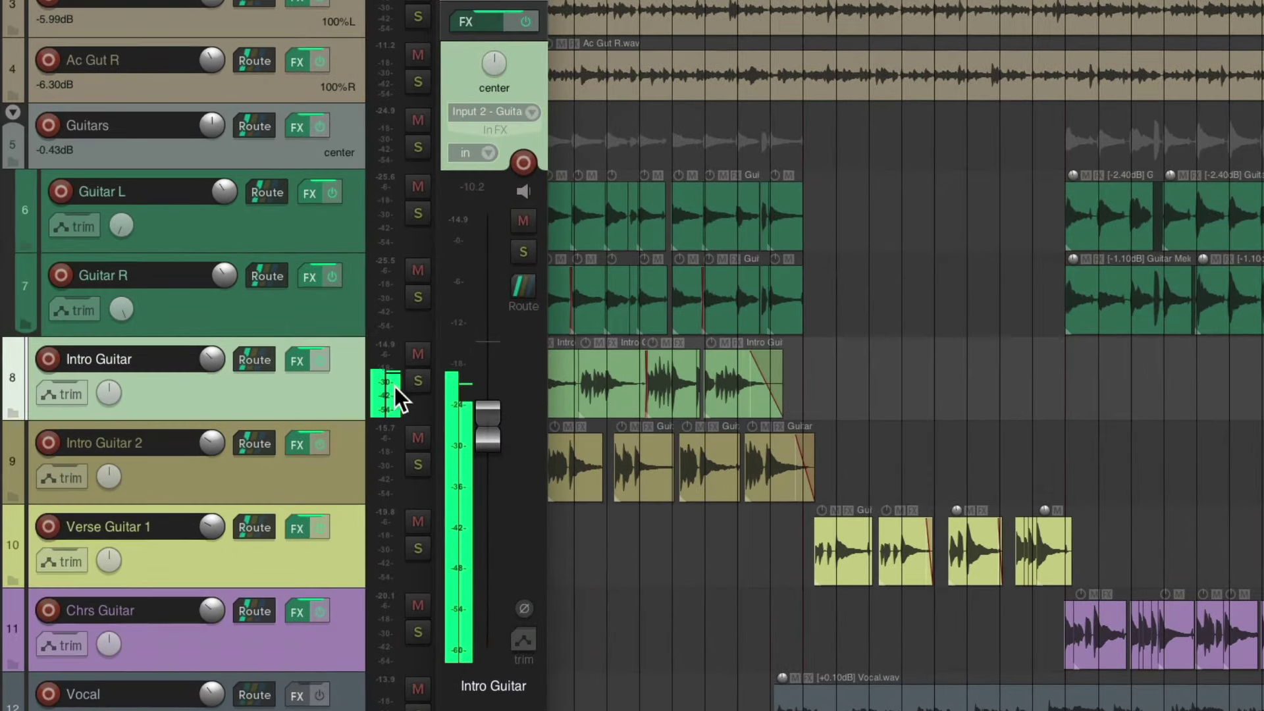
click(341, 473)
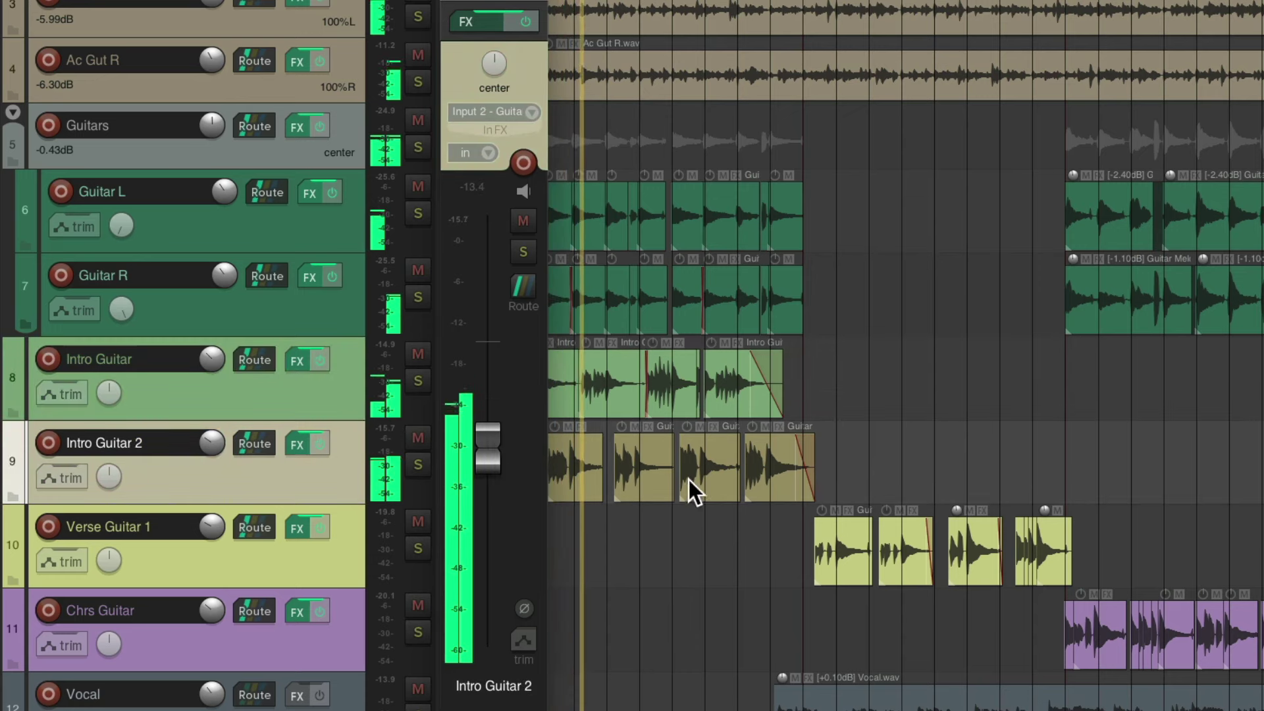
scroll(730, 484, down, 2)
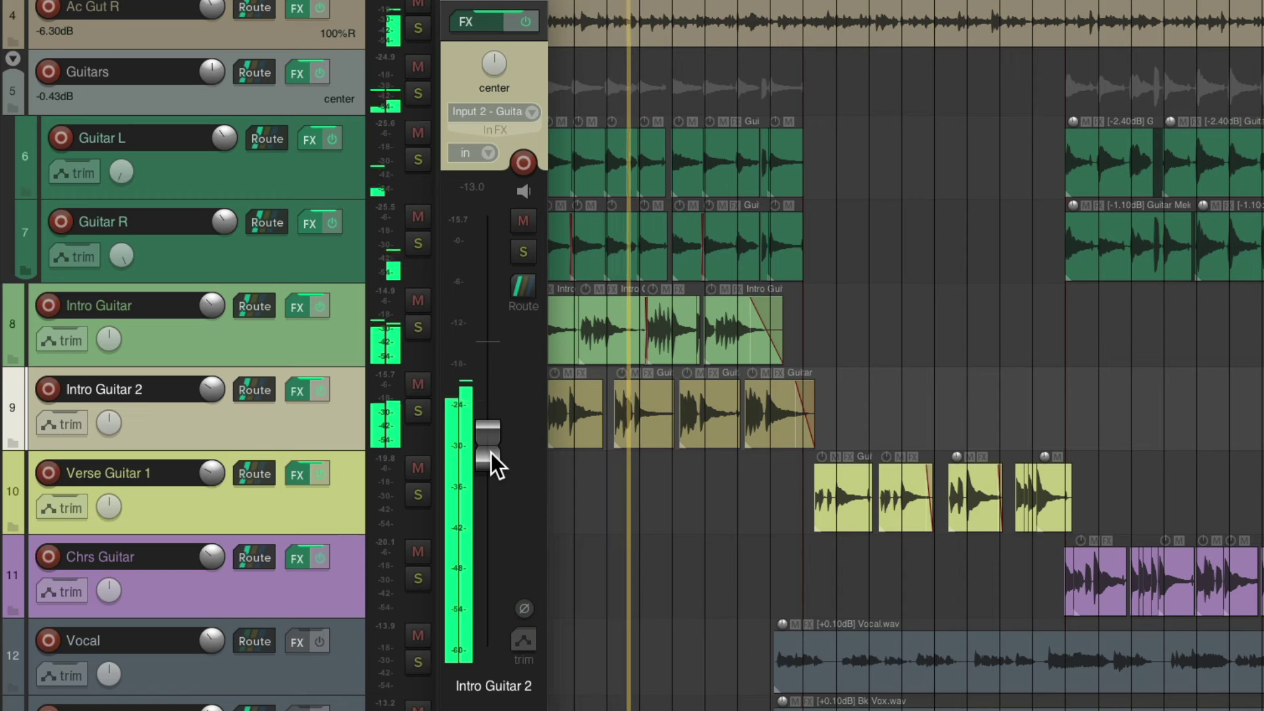
click(337, 350)
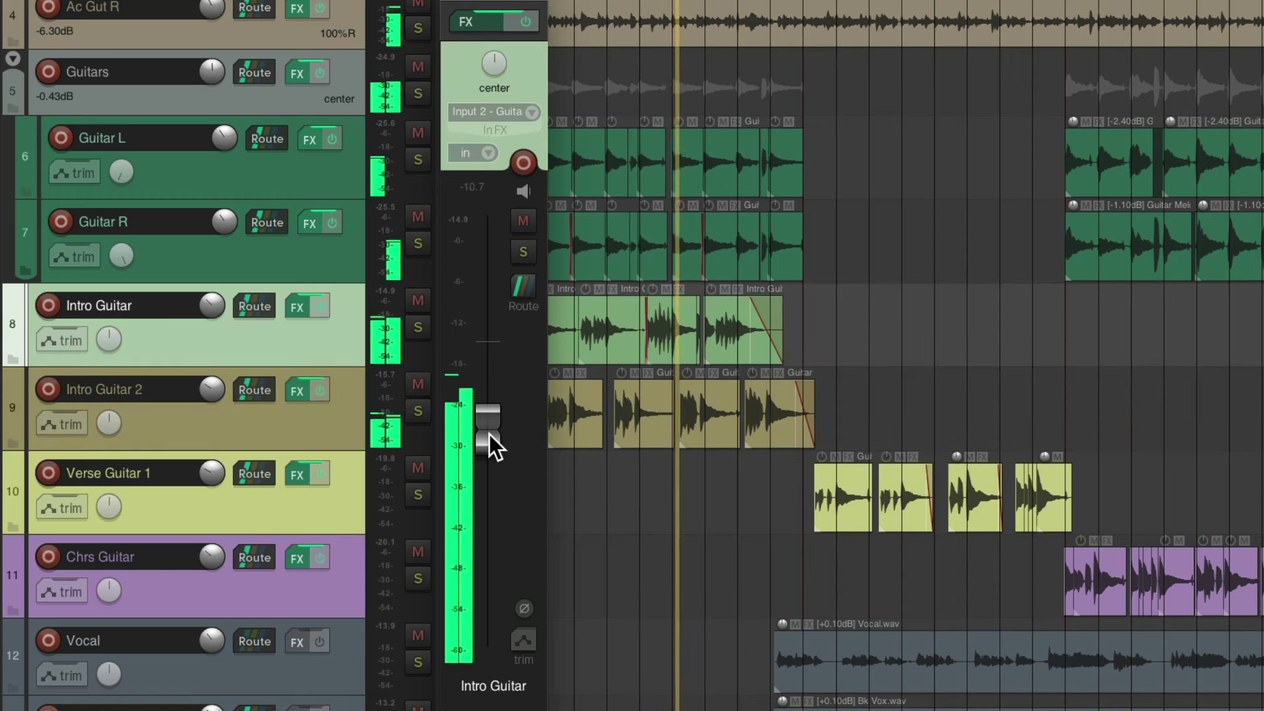
click(303, 429)
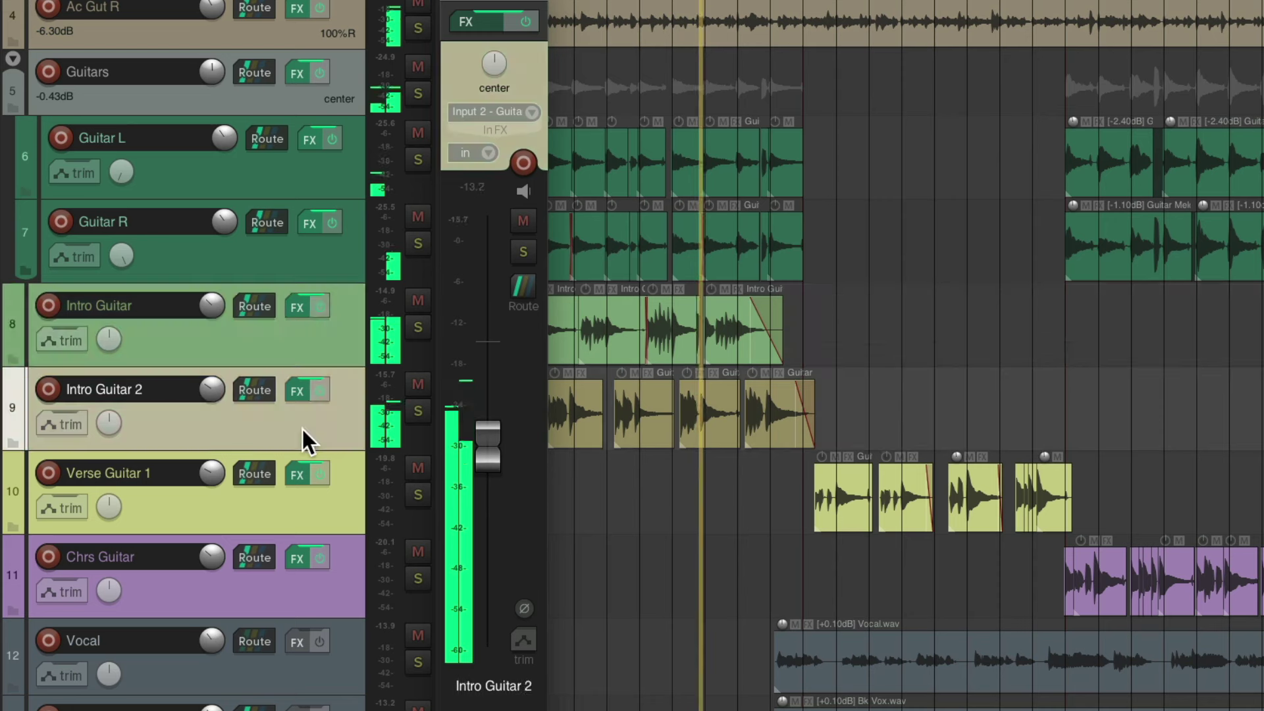
drag(484, 442, 484, 447)
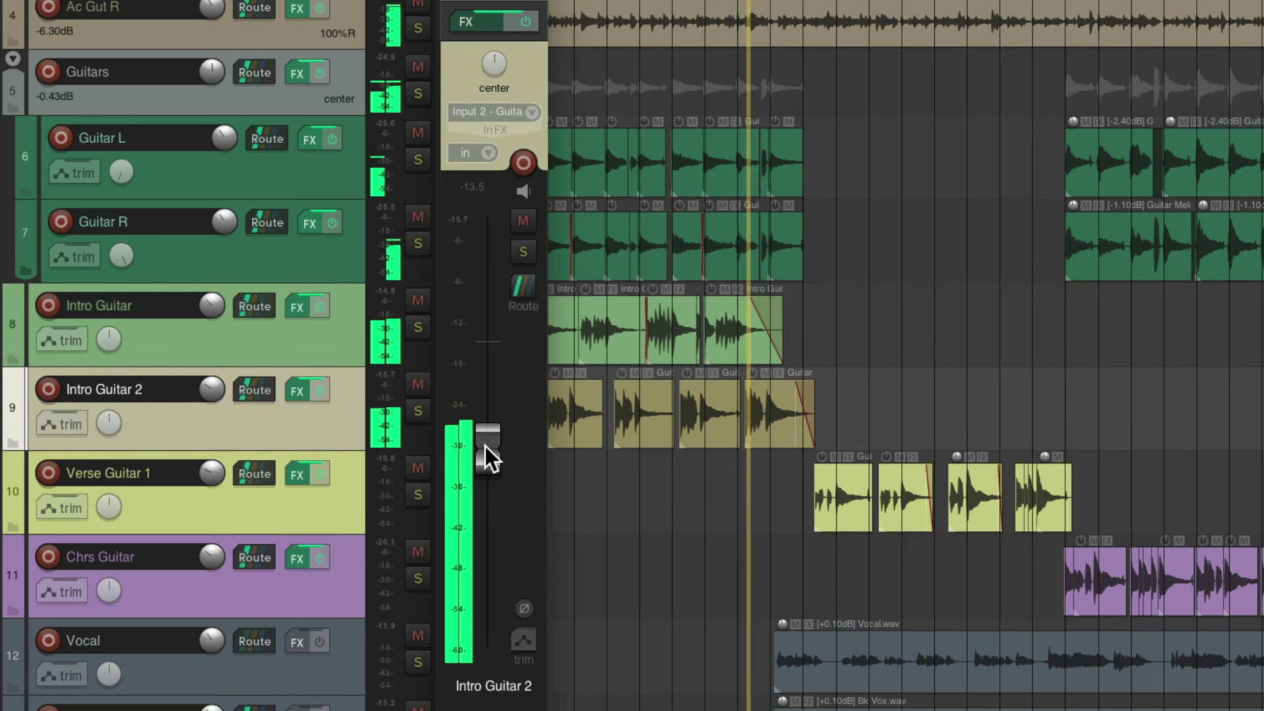
Lower Verse Guitar 1's fader to about -15.6 dB while the verse plays with the full mix.
click(327, 494)
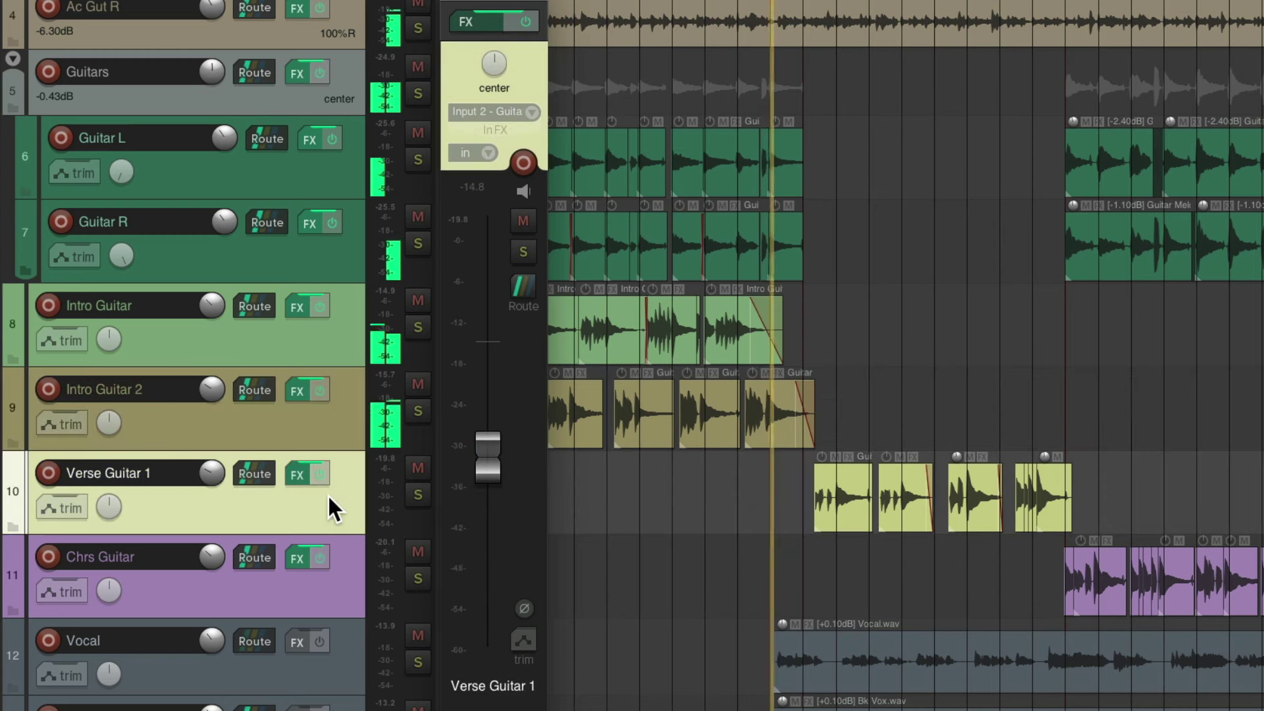
scroll(485, 461, down, 2)
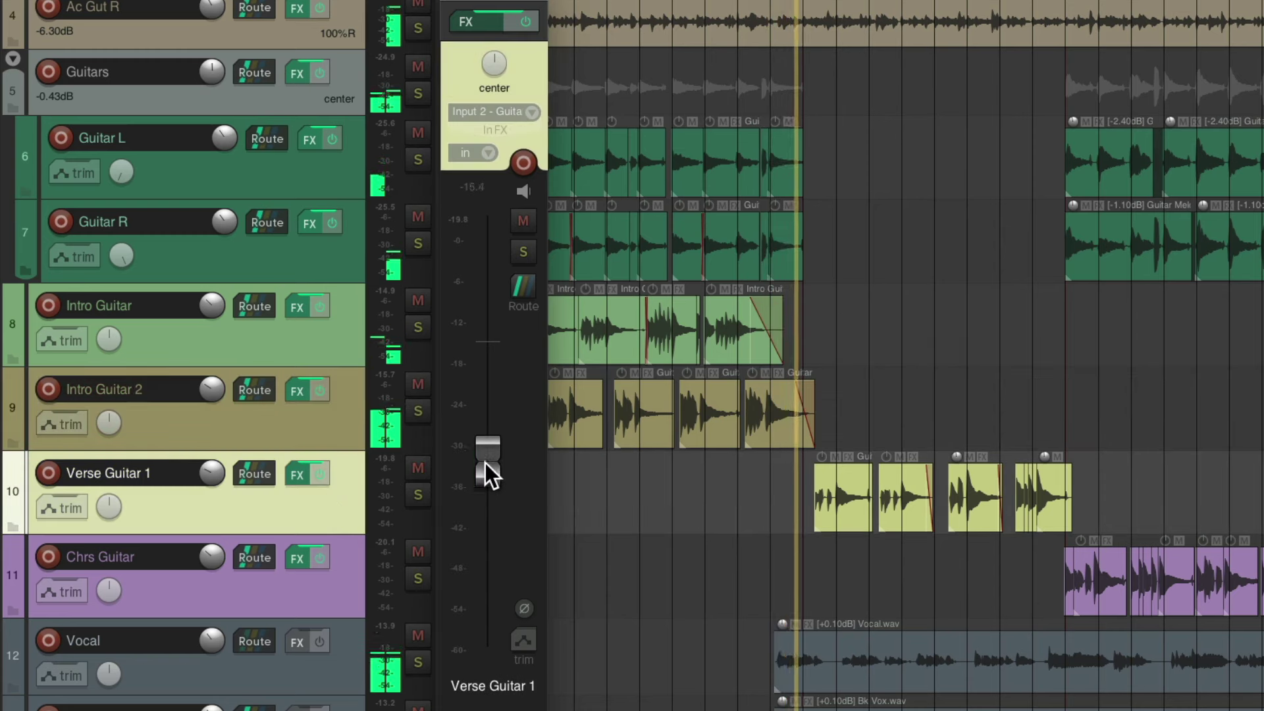
drag(484, 463, 483, 460)
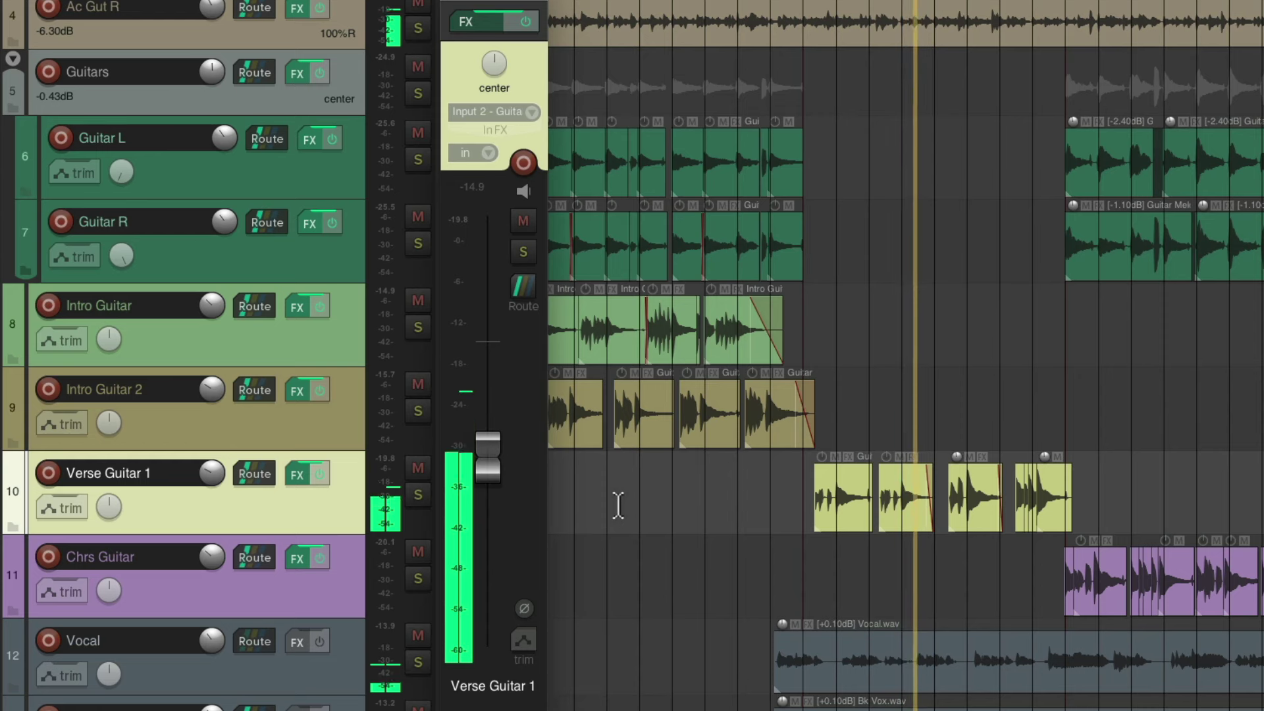
scroll(617, 506, right, 6)
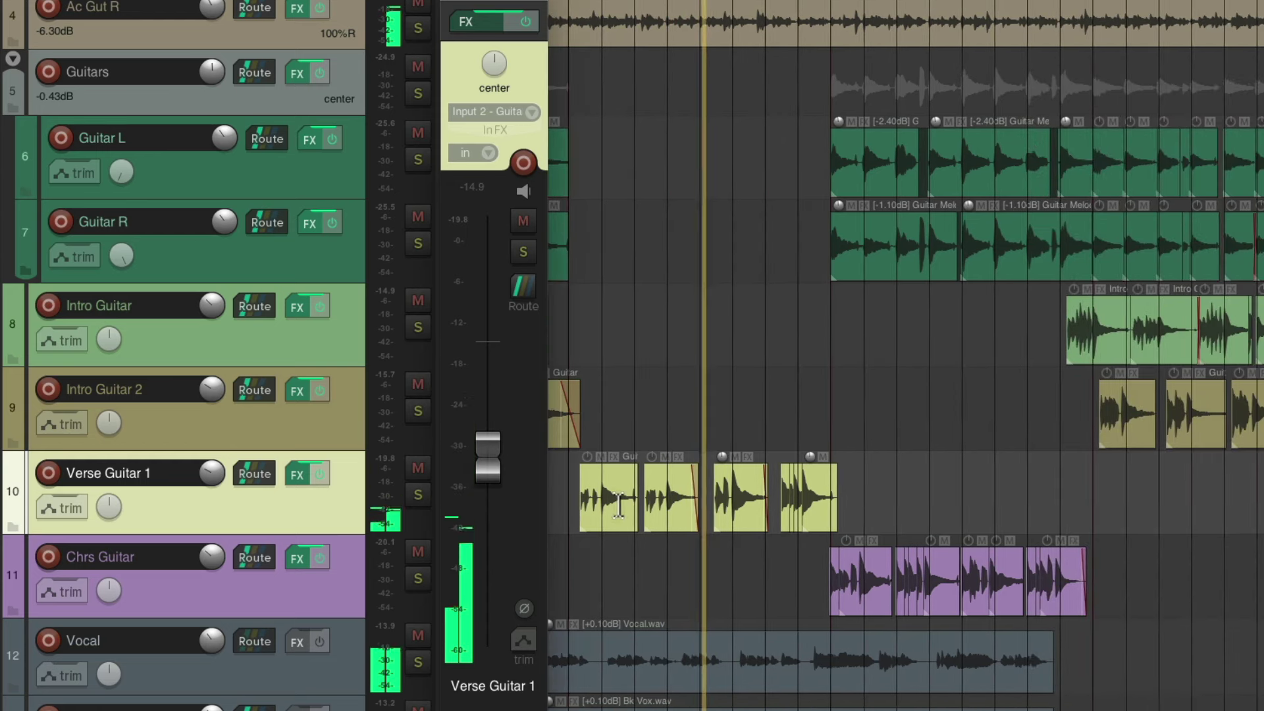
drag(483, 458, 483, 463)
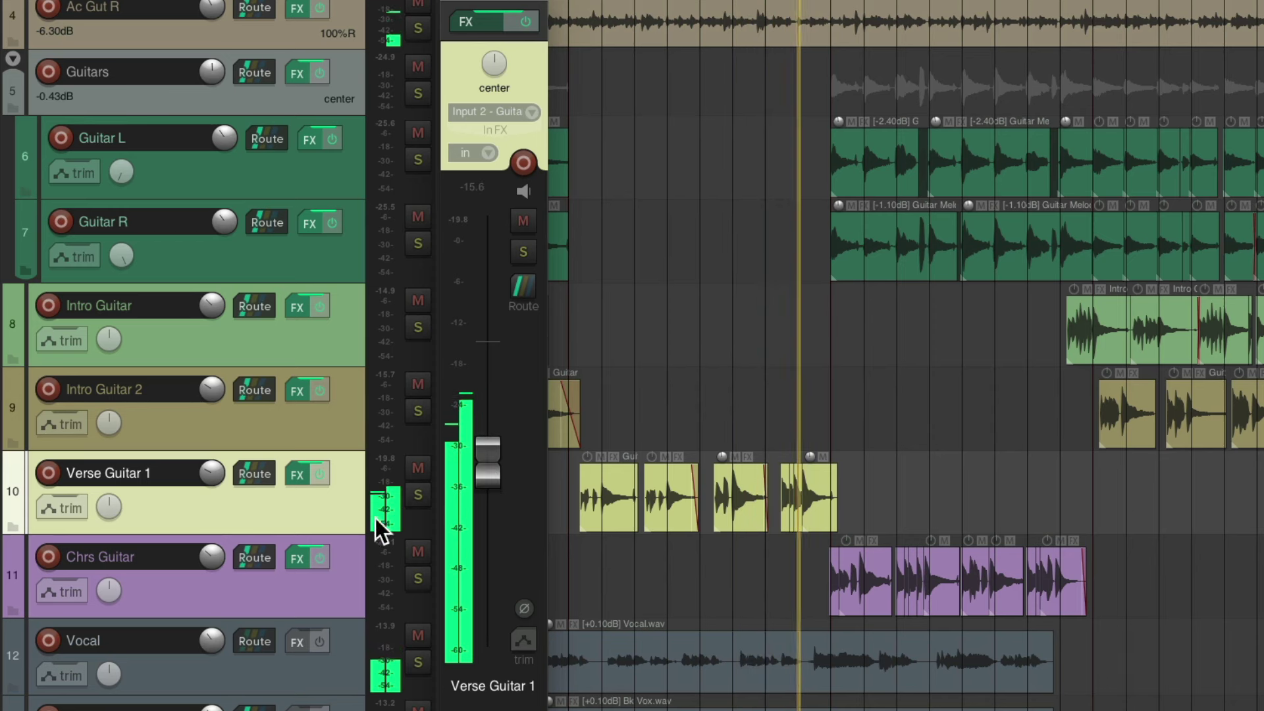
Try slightly different Chrs Guitar levels during the chorus and settle its fader at about -11.7 dB.
click(345, 586)
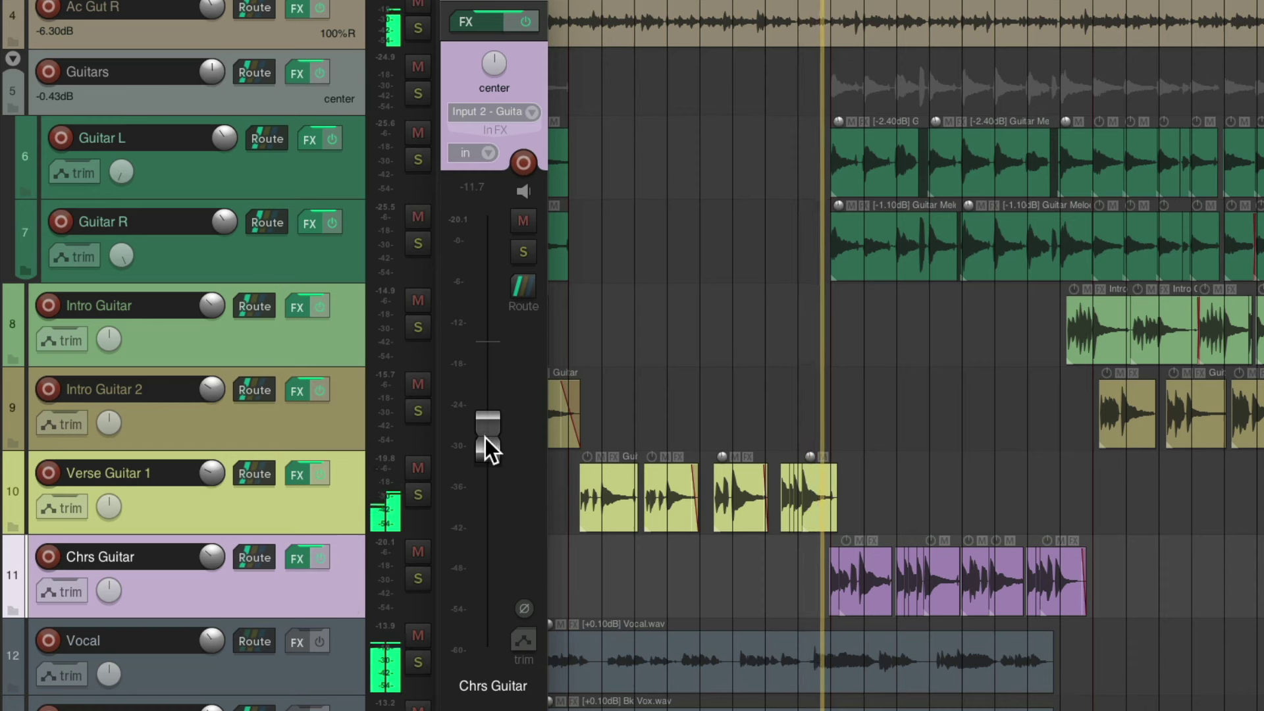
drag(483, 437, 480, 439)
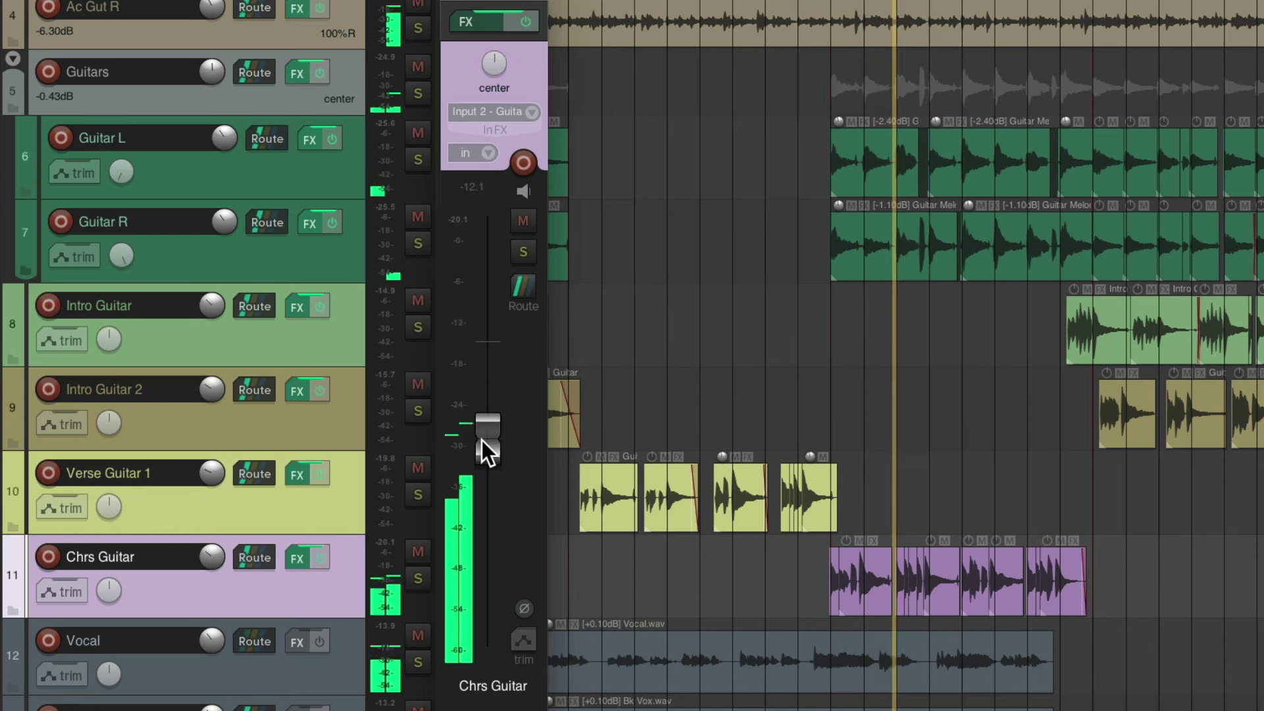
drag(480, 440, 482, 439)
scroll(482, 438, up, 1)
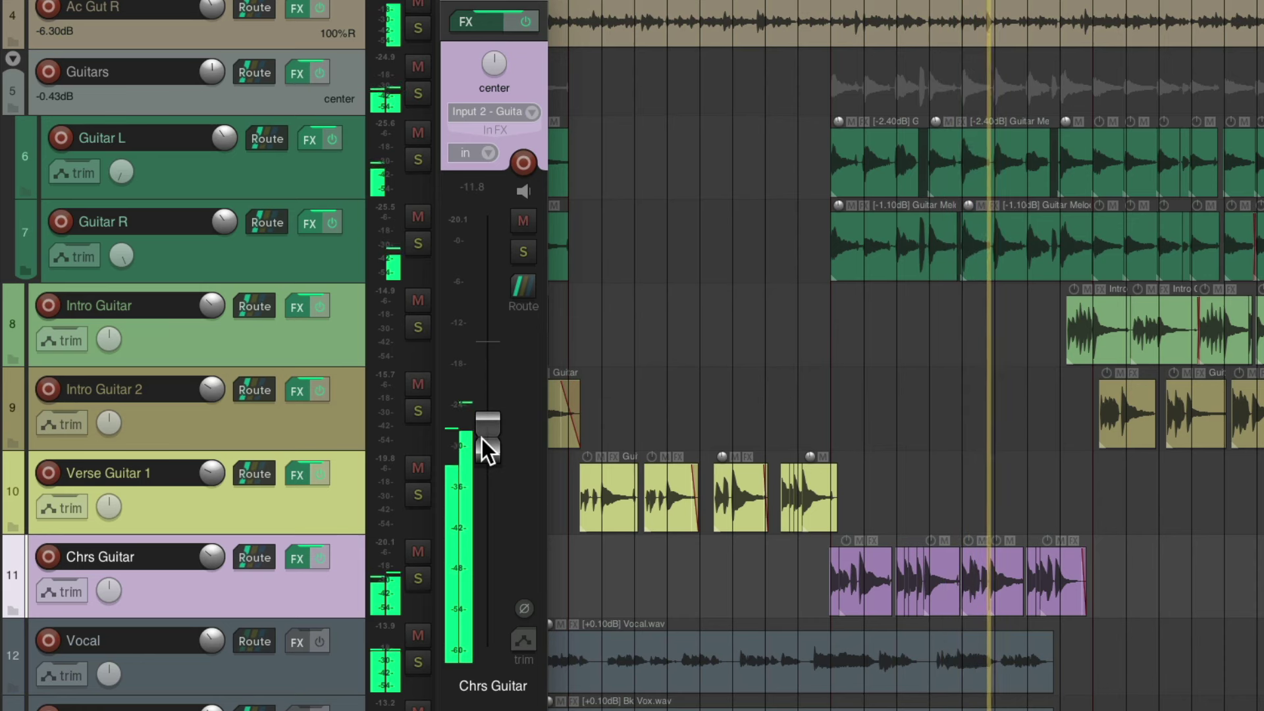
drag(482, 439, 480, 437)
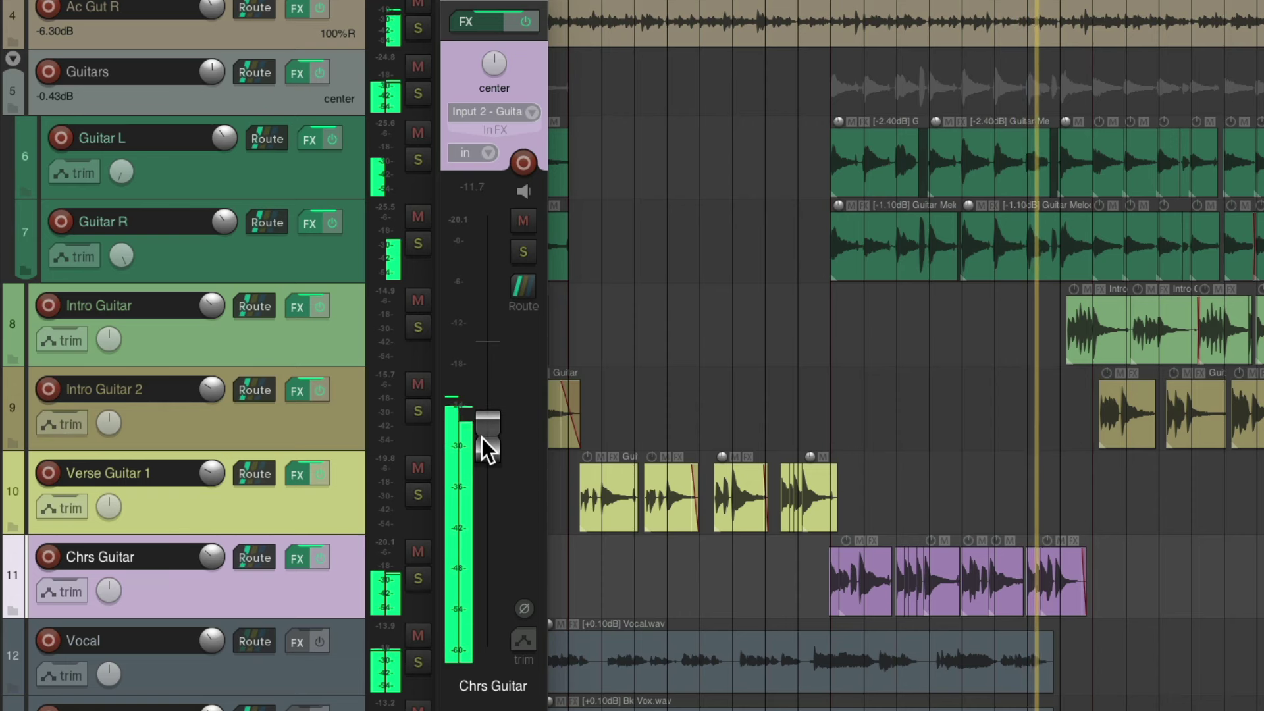
Readjust the guitars for the second intro, with Intro Guitar's fader at about -10.4 dB and Intro Guitar 2's at about -13.3 dB.
click(345, 322)
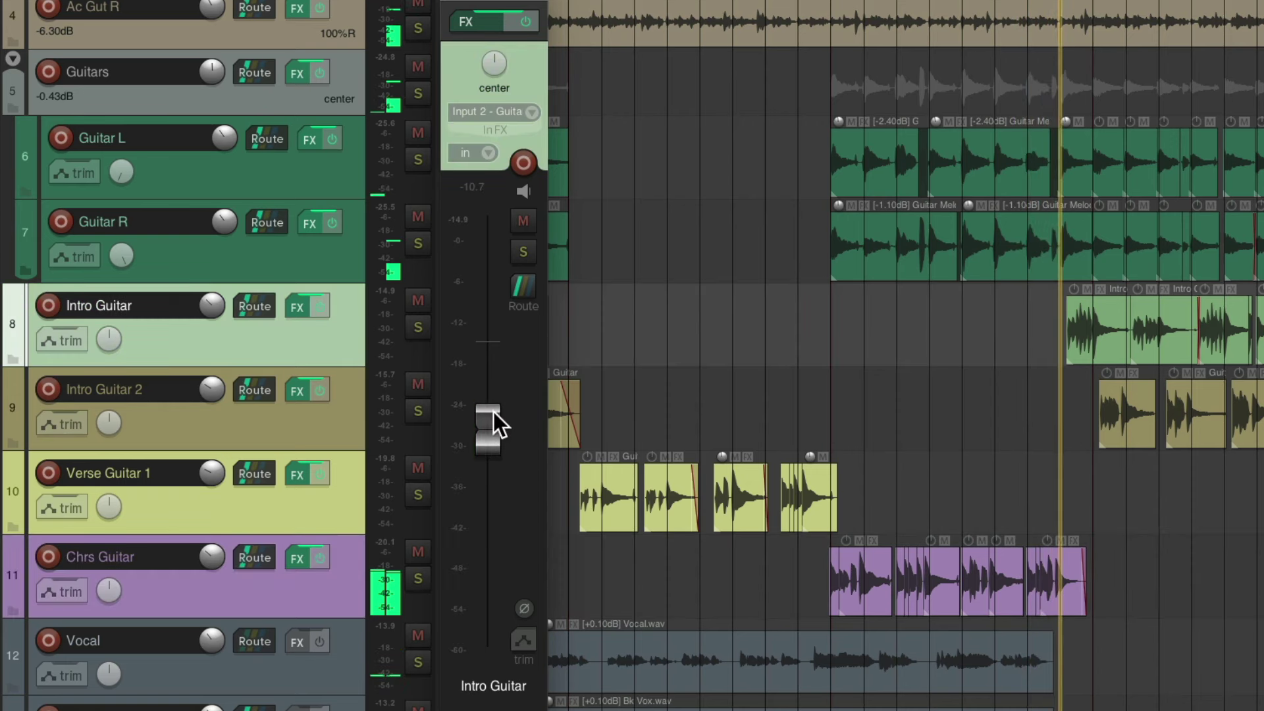
drag(492, 425, 492, 423)
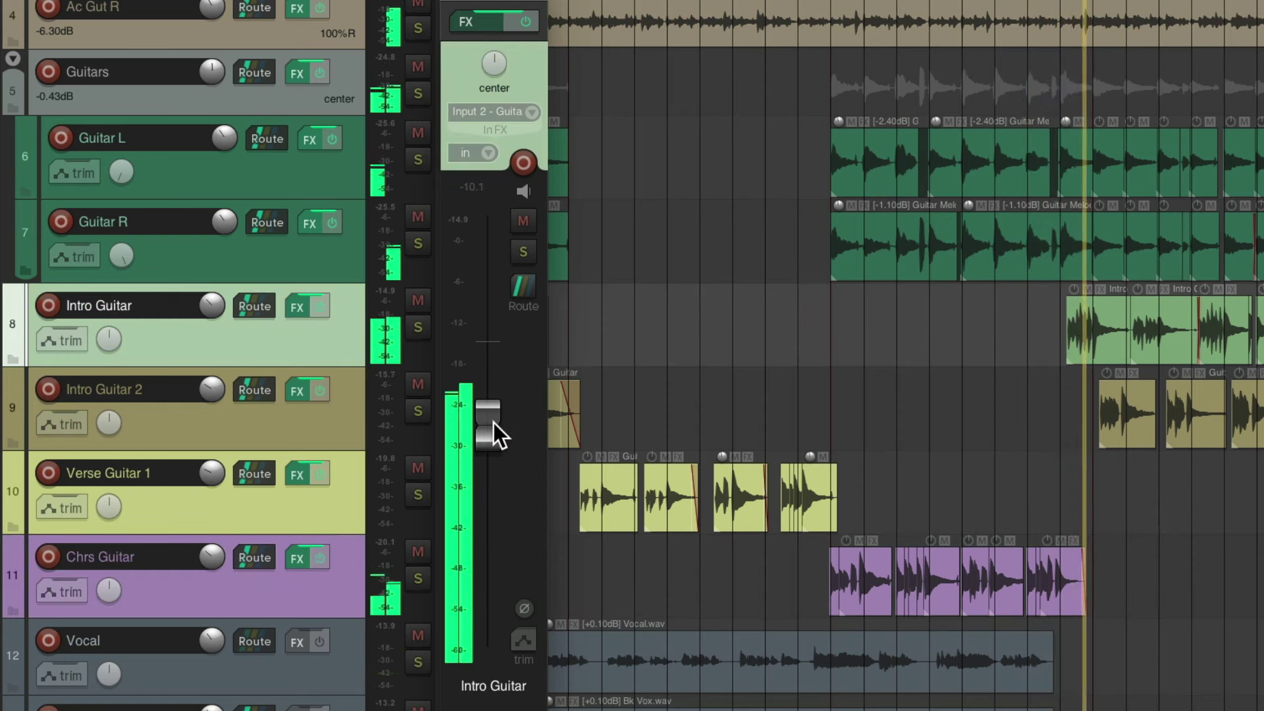
click(342, 427)
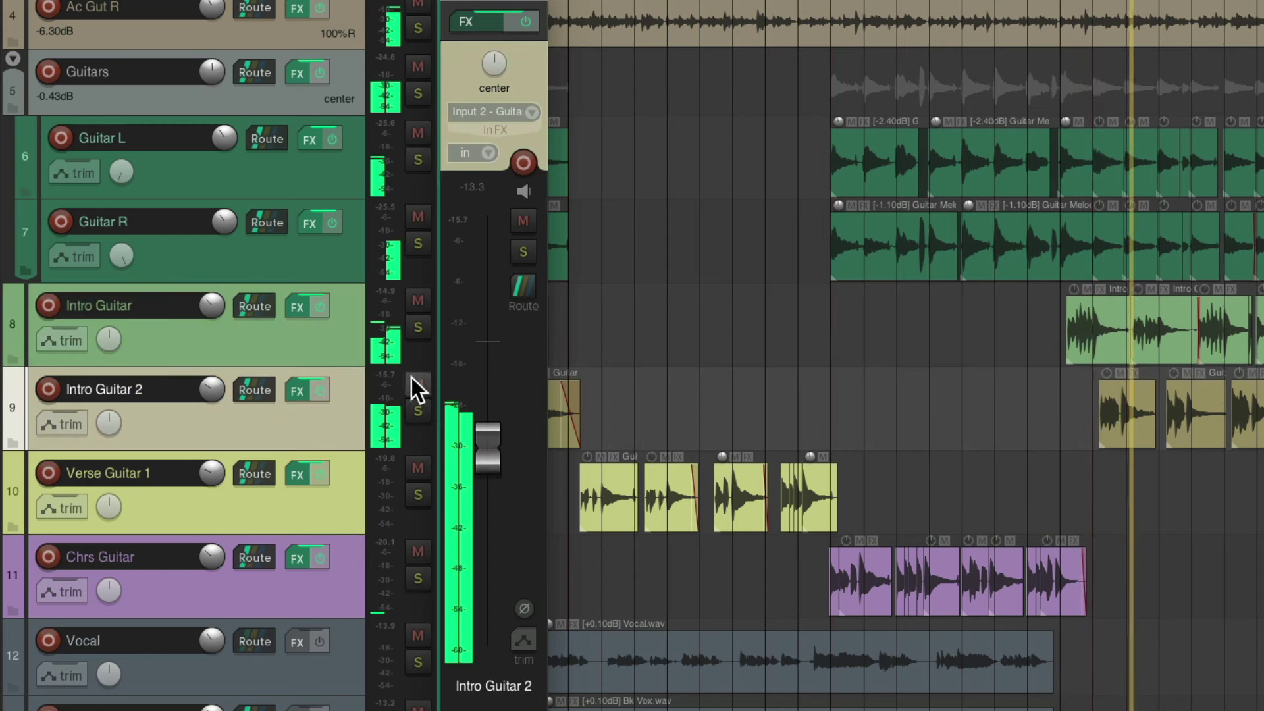
click(322, 338)
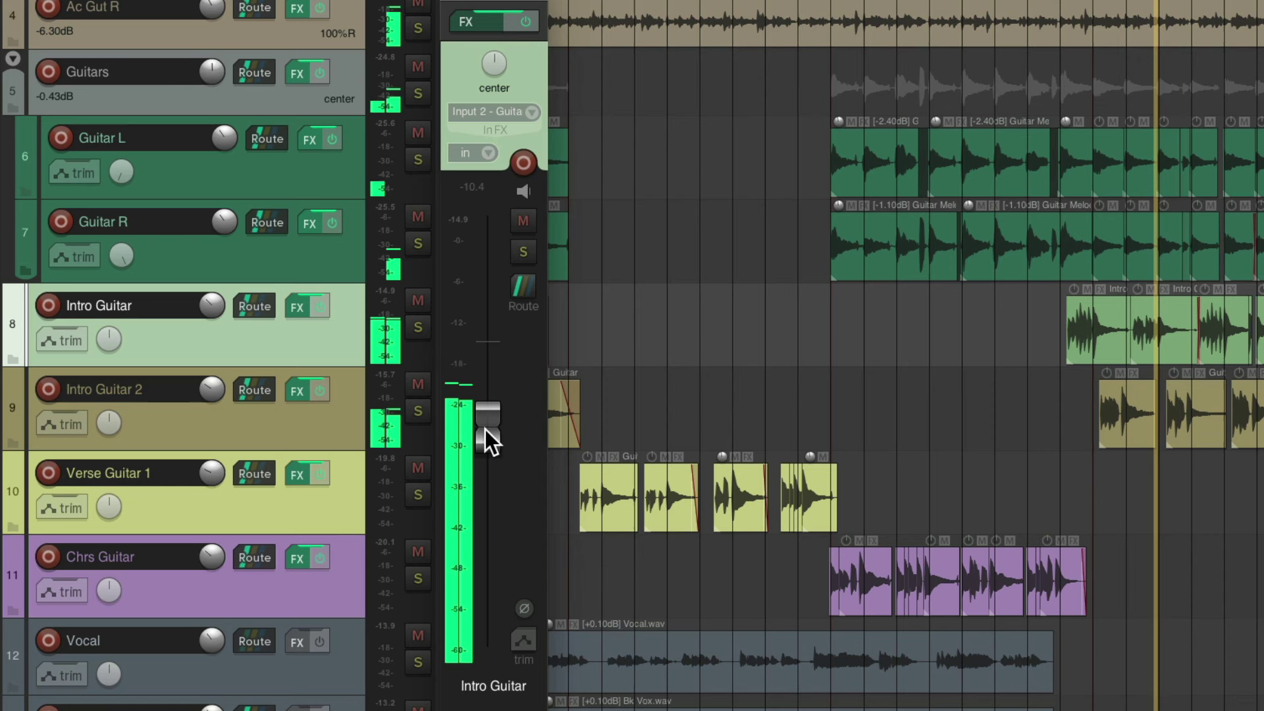